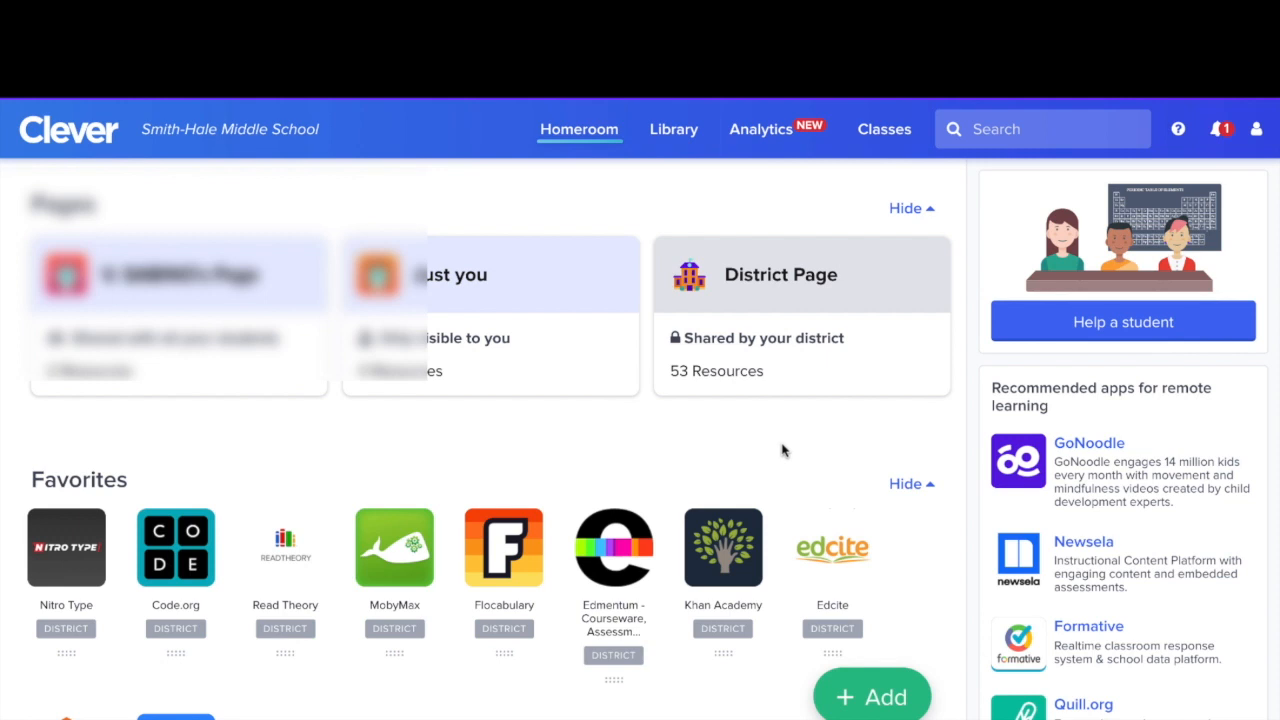
Scroll down the Clever homeroom to Social Studies and launch the Newsela tile.
scroll(783, 450, down, 6)
scroll(783, 450, down, 7)
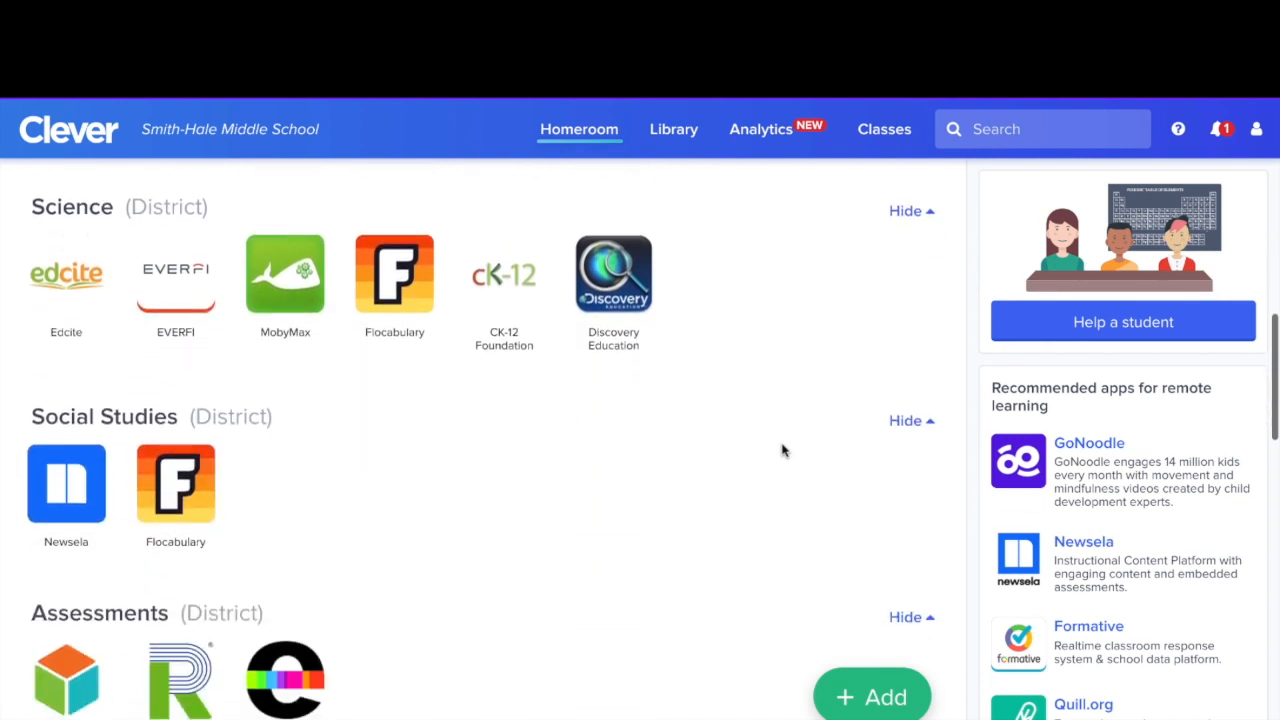
click(85, 515)
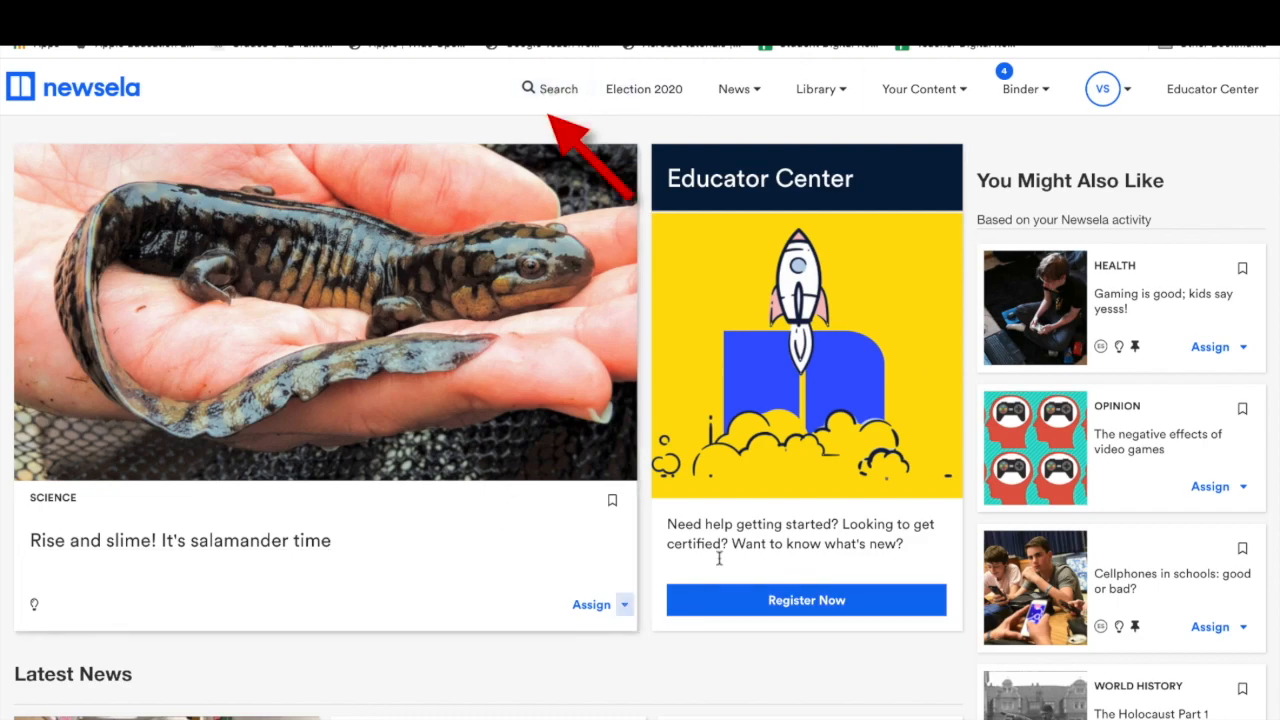
View Newsela's article search page, then return home via the newsela logo.
click(558, 90)
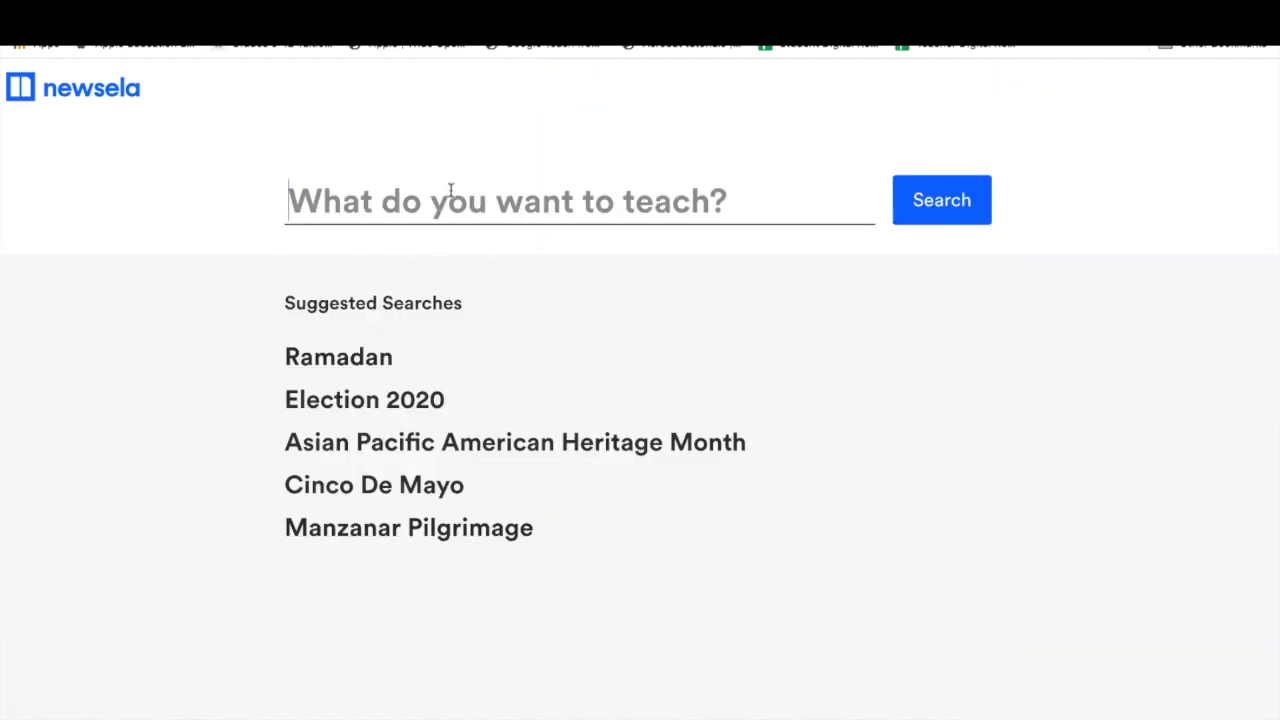
click(97, 98)
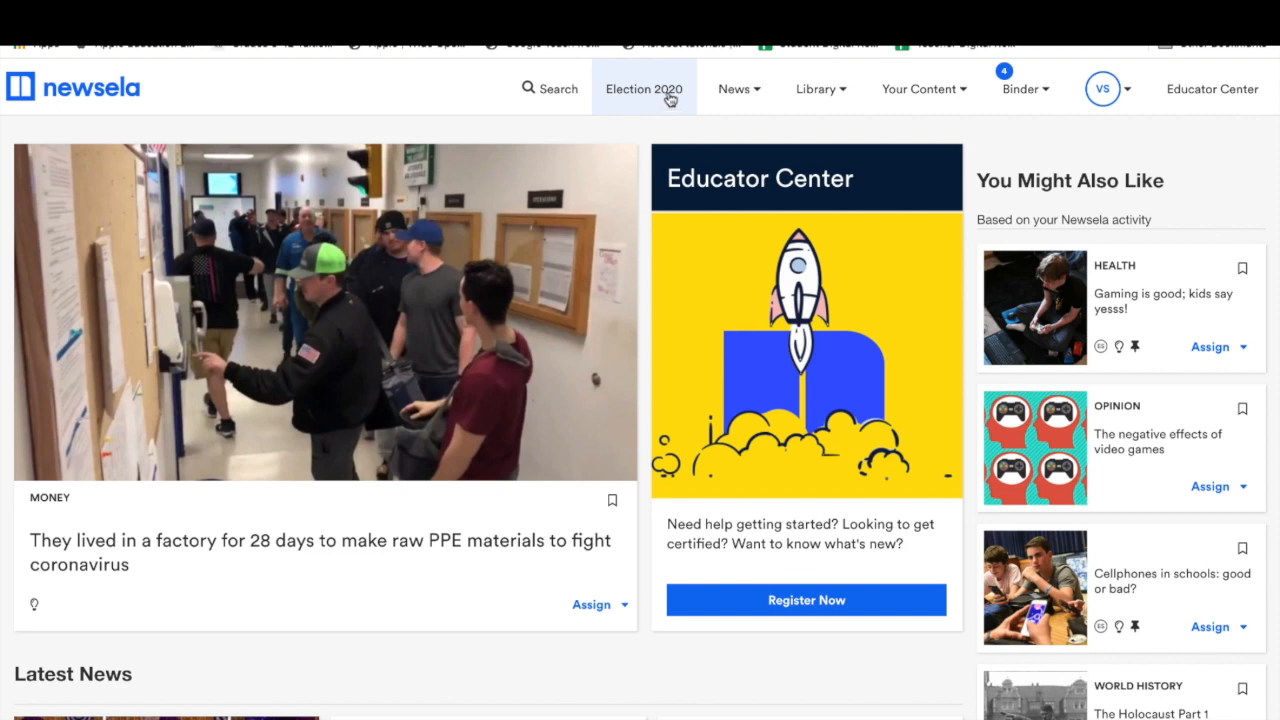
Show the News categories, then bring up the Your Content dropdown of text sets.
click(765, 93)
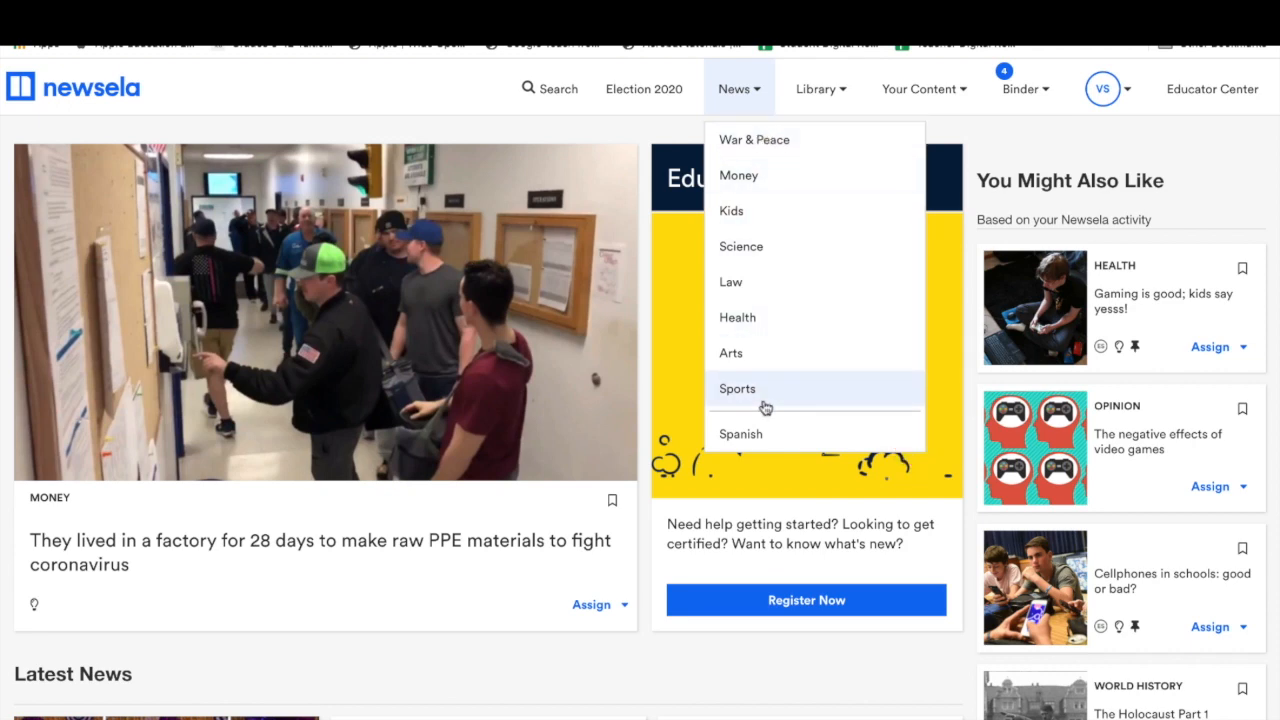
mouse_move(966, 107)
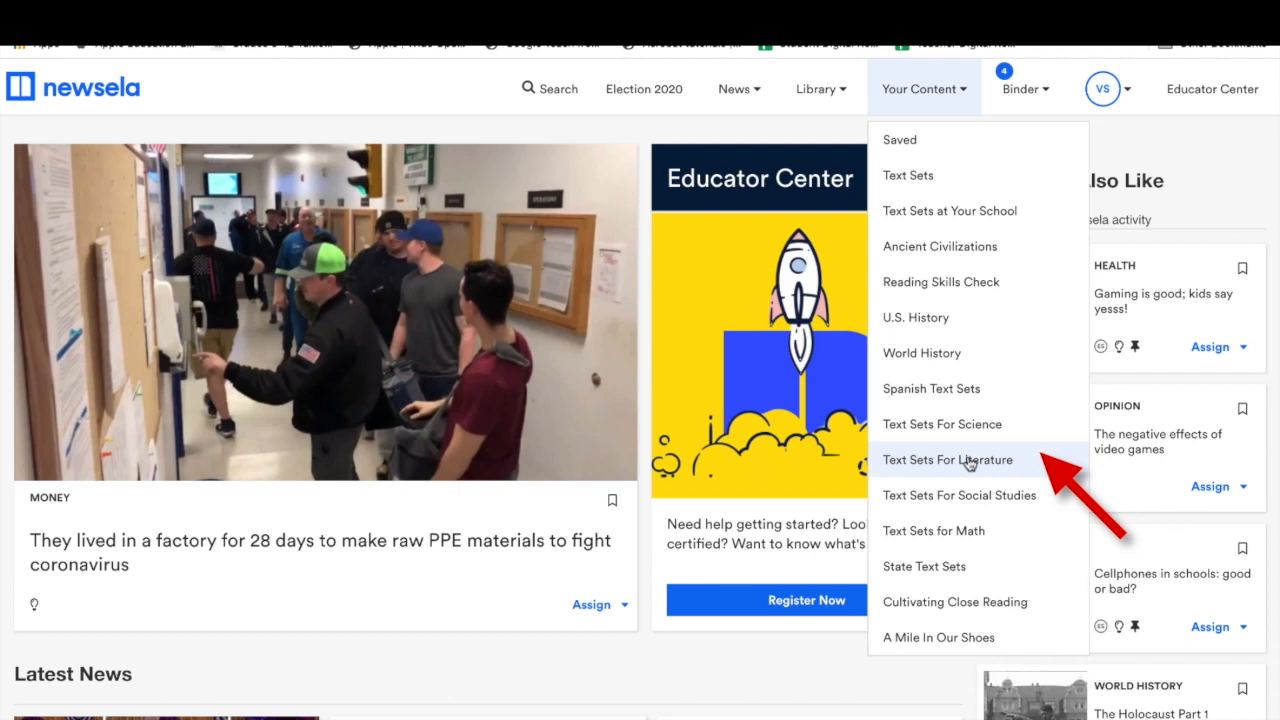
Open the Legend of Sleepy Hollow set from Text Sets For Literature.
click(965, 462)
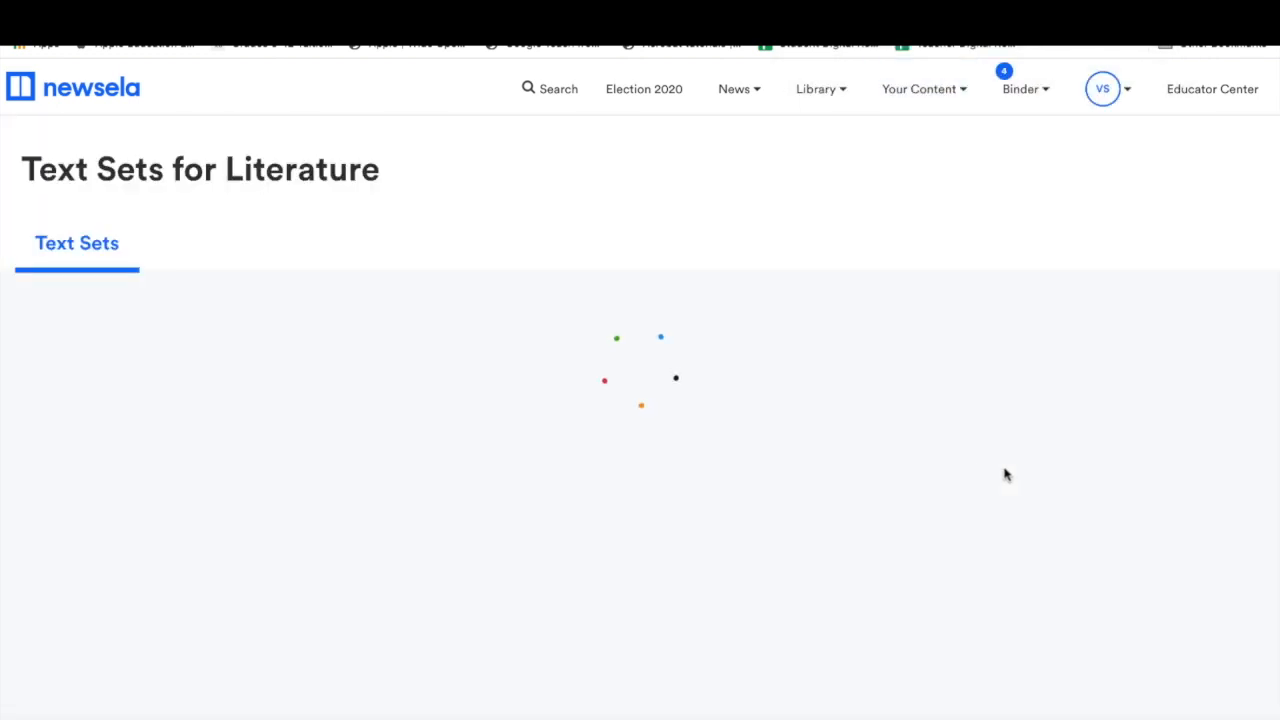
scroll(1071, 480, down, 2)
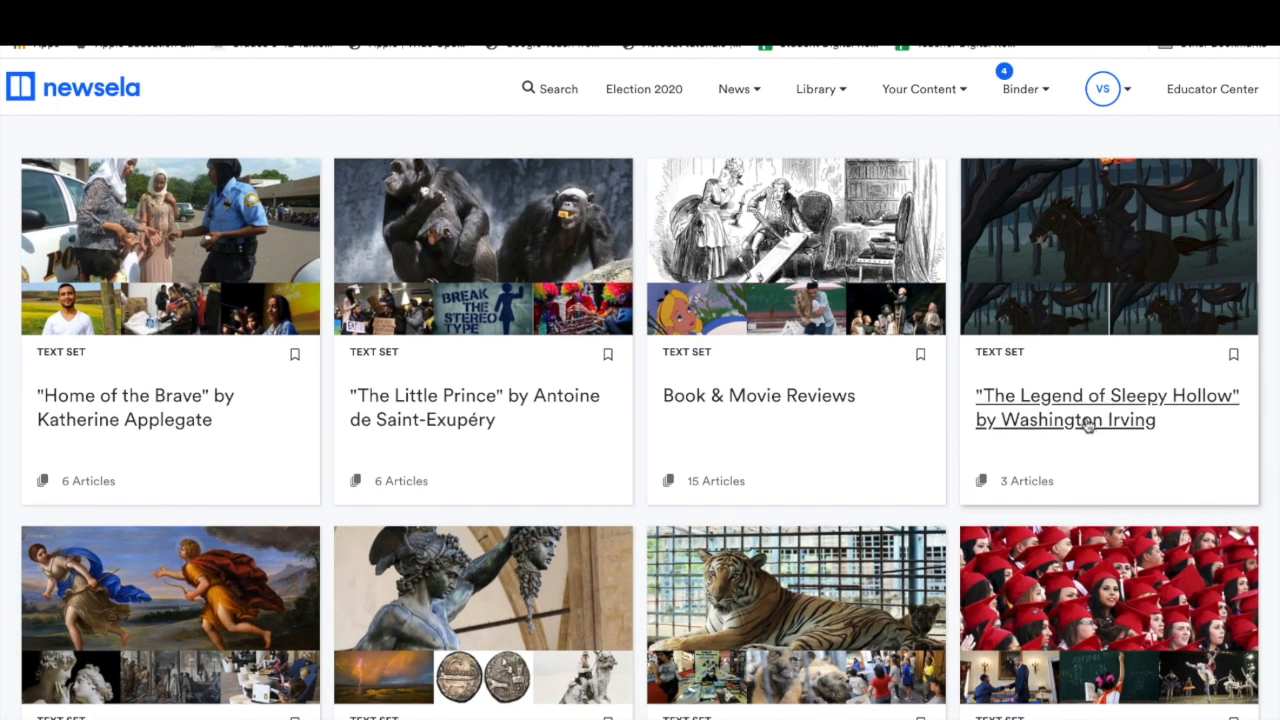
scroll(1088, 425, down, 1)
scroll(1088, 425, up, 3)
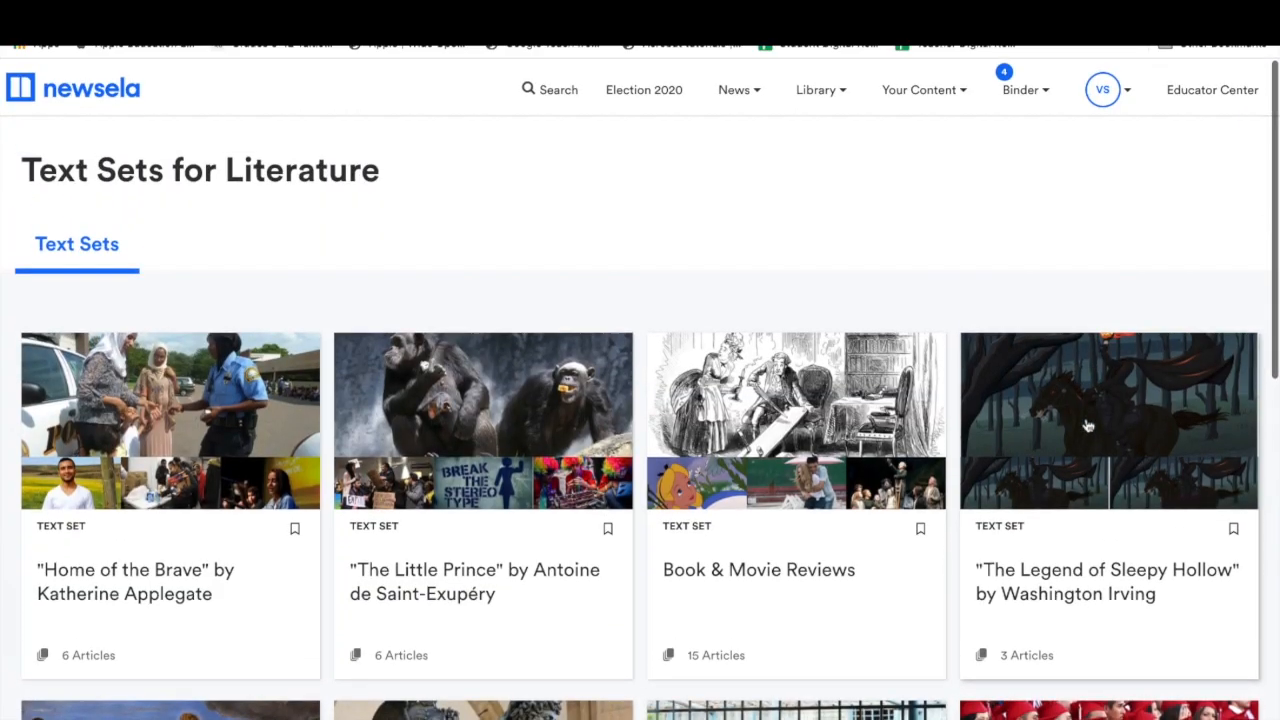
click(1128, 570)
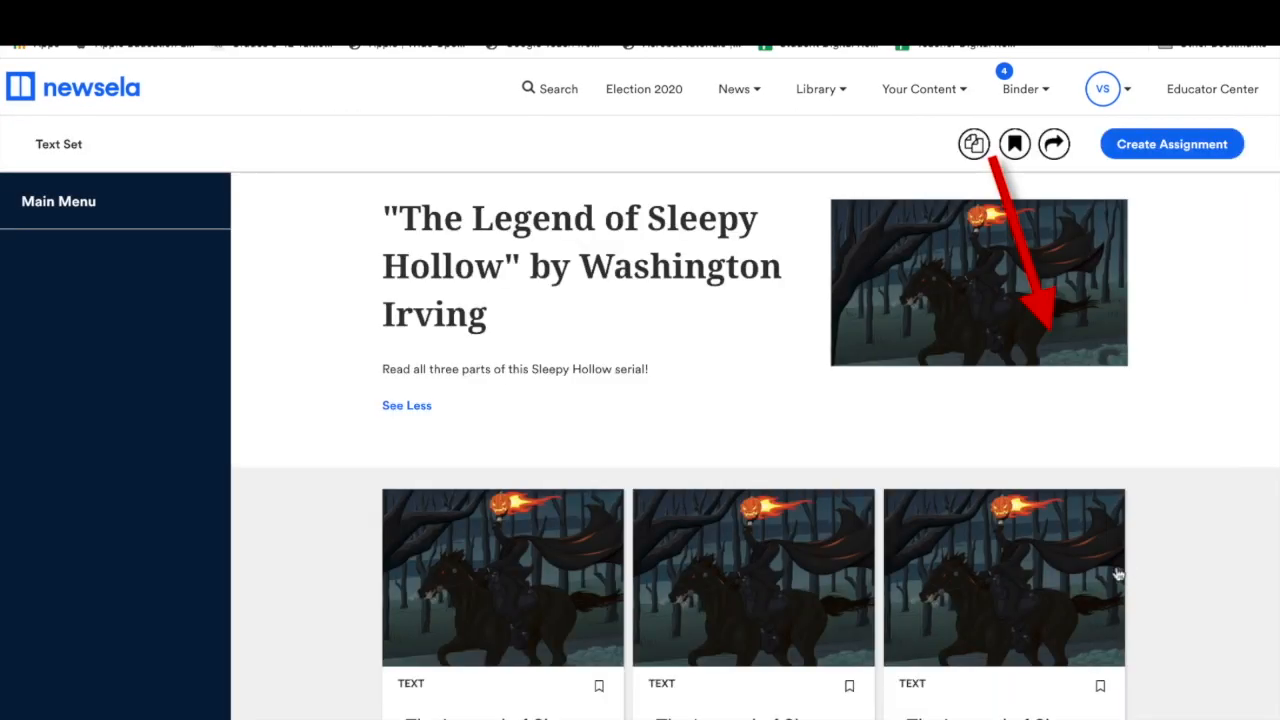
Preview Part 1's teaching resources and Story Mountain lesson spark, then open Part 2.
scroll(1120, 523, down, 1)
scroll(1120, 523, up, 1)
scroll(1123, 522, down, 2)
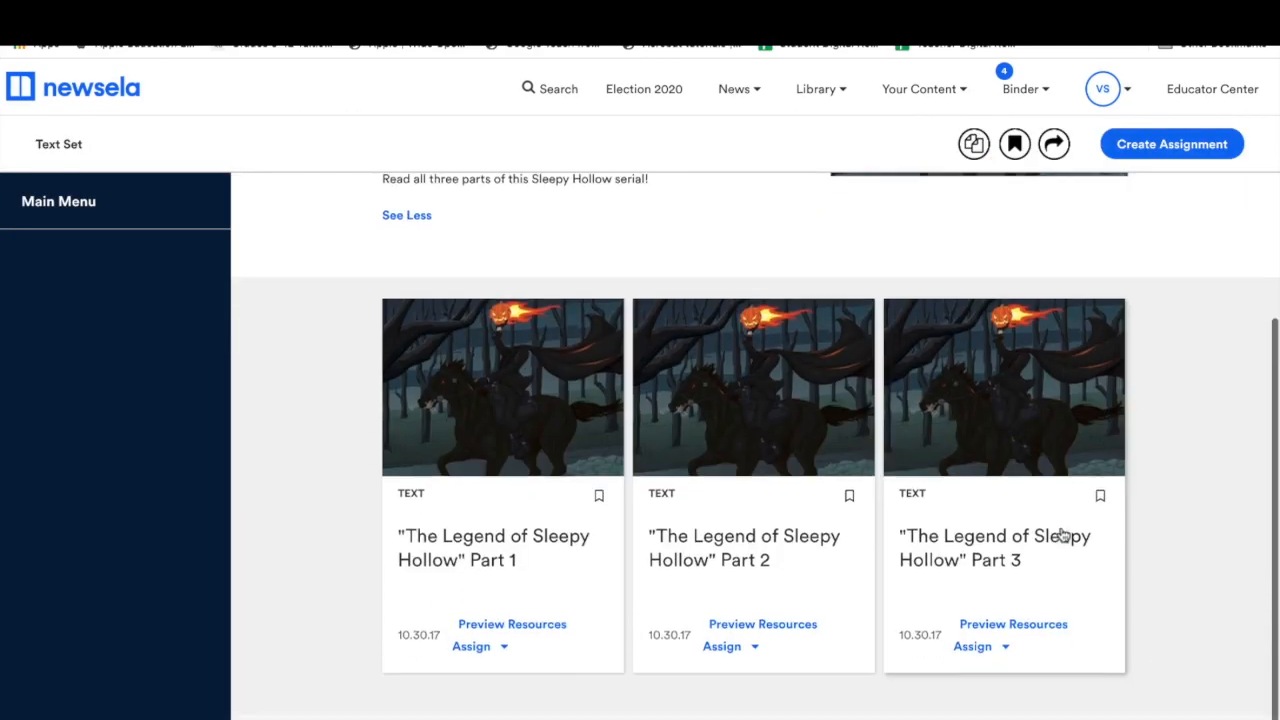
click(512, 622)
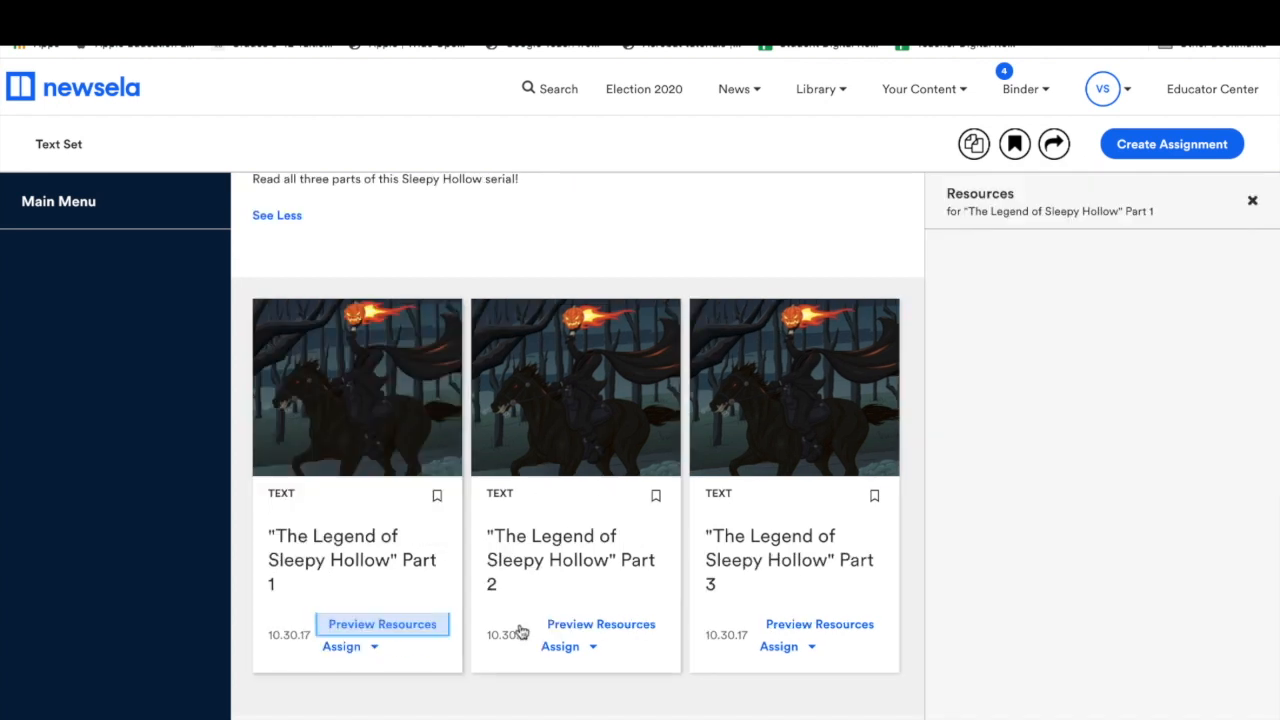
click(1024, 277)
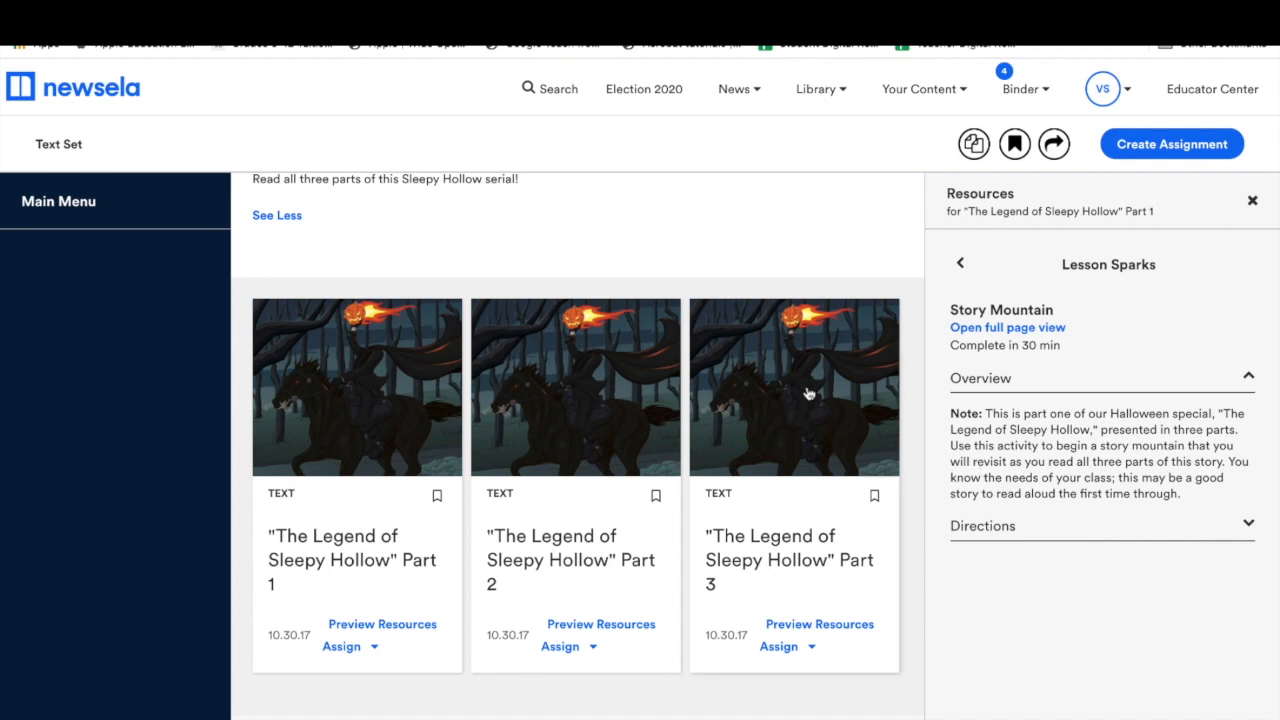
click(555, 389)
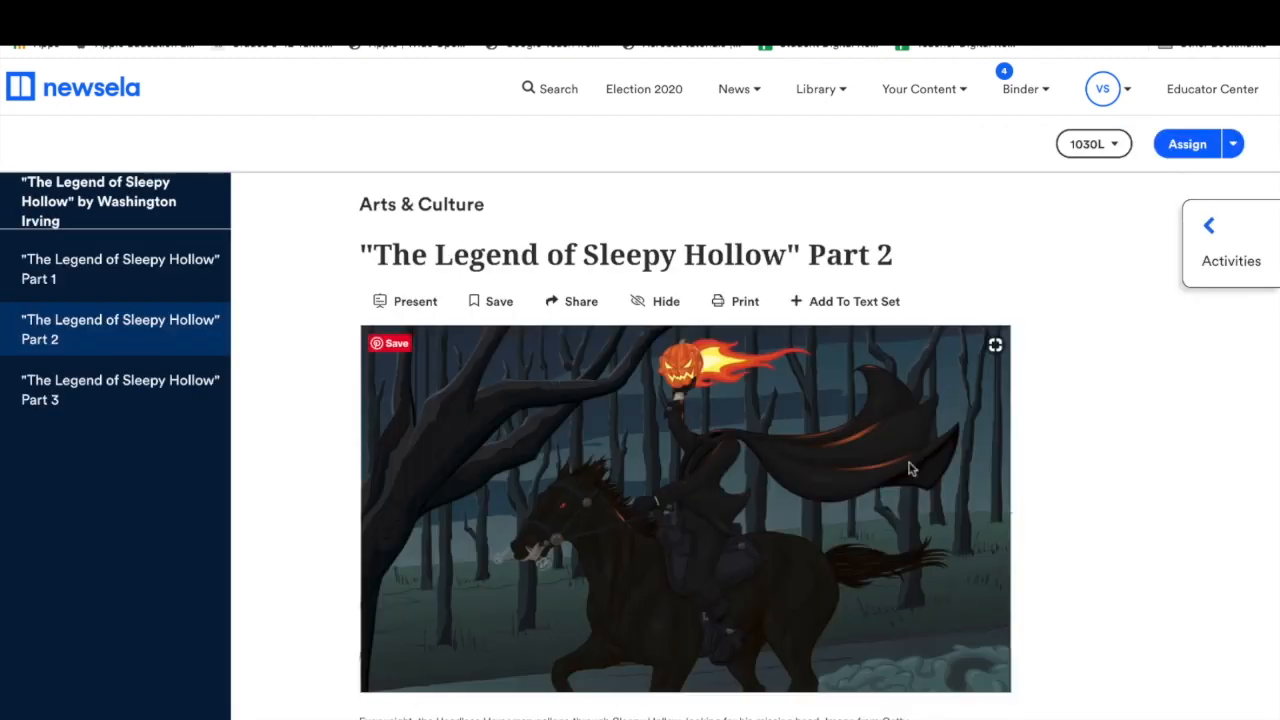
Switch to Part 1 and view its Write activity prompt.
scroll(905, 505, down, 3)
scroll(905, 505, down, 4)
scroll(905, 480, up, 7)
click(193, 289)
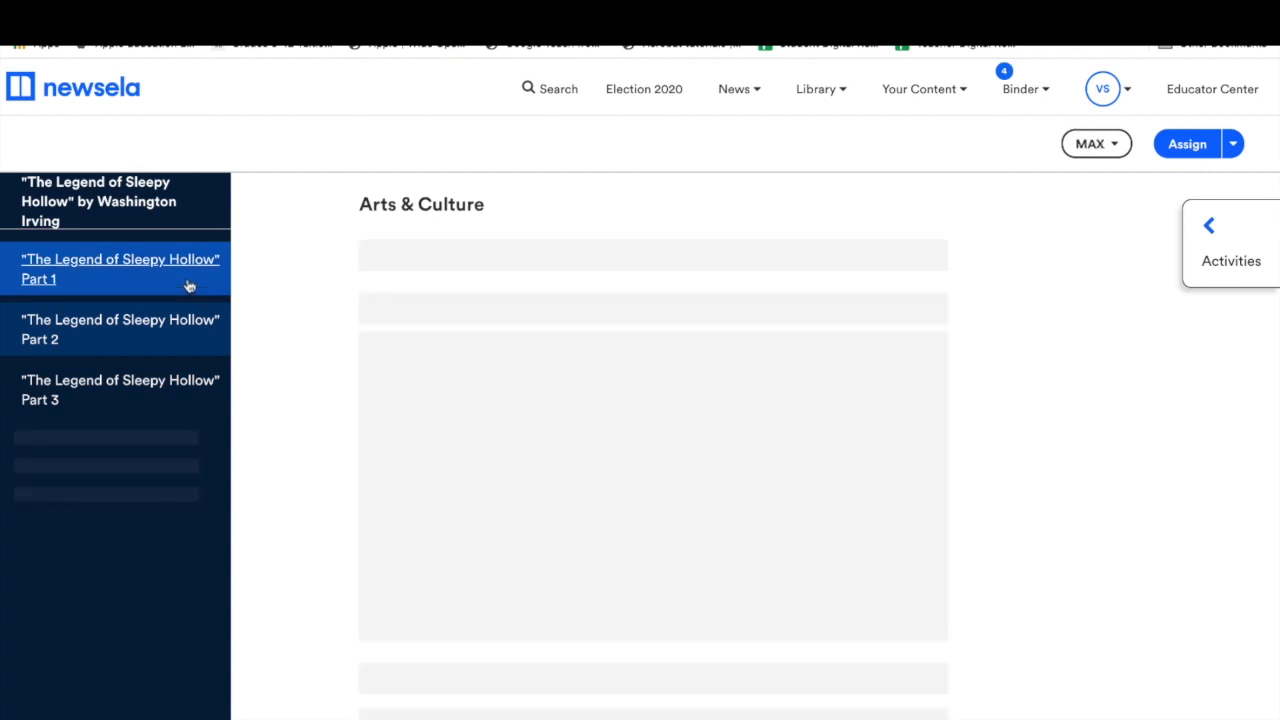
scroll(860, 600, down, 2)
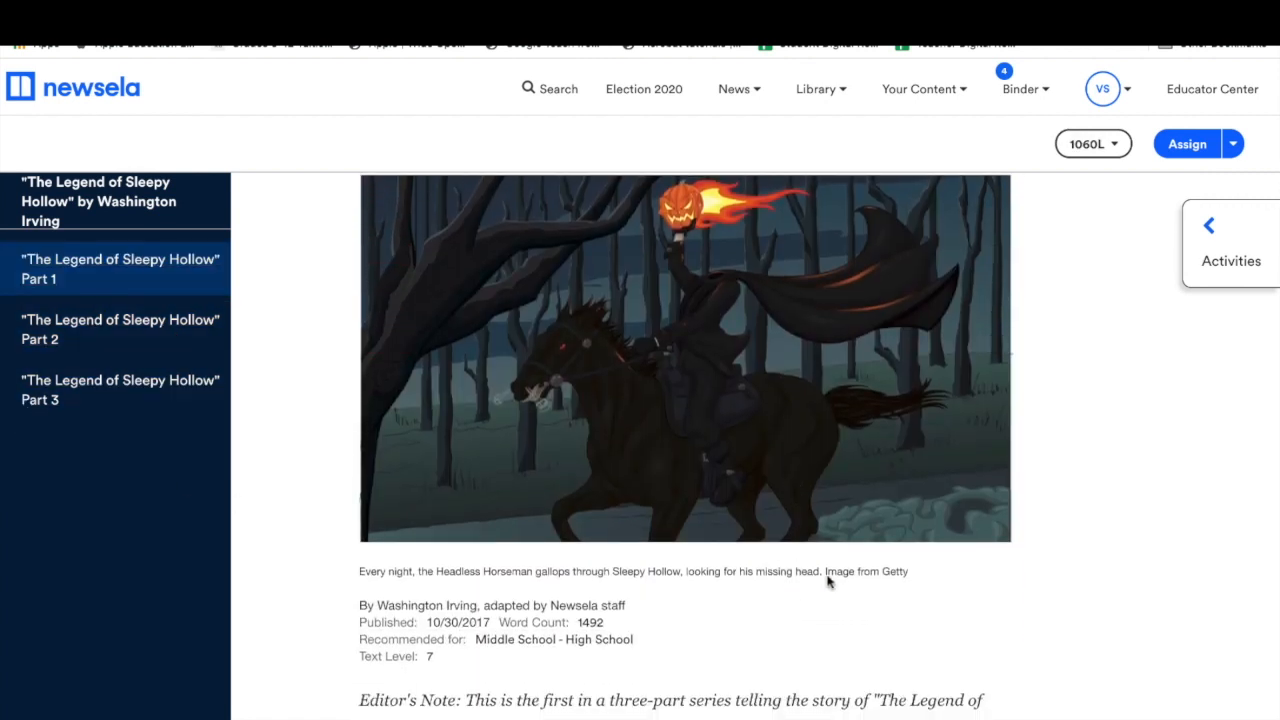
click(1195, 266)
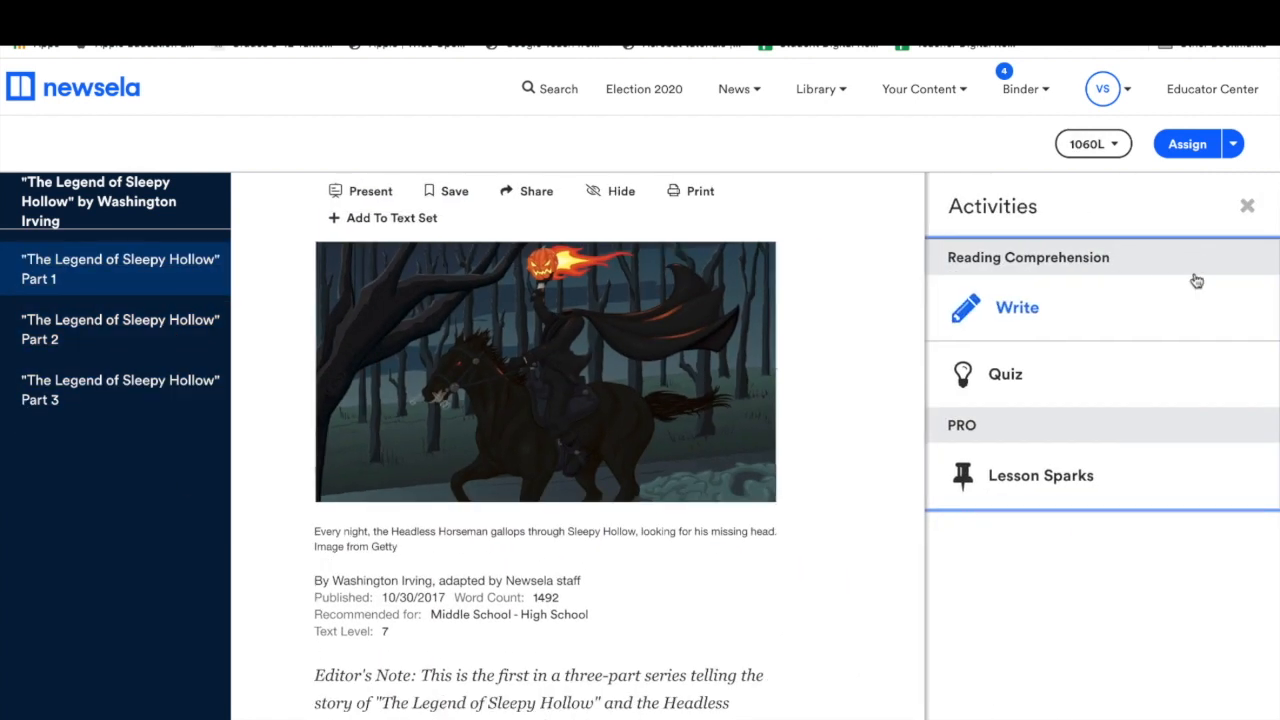
click(1029, 310)
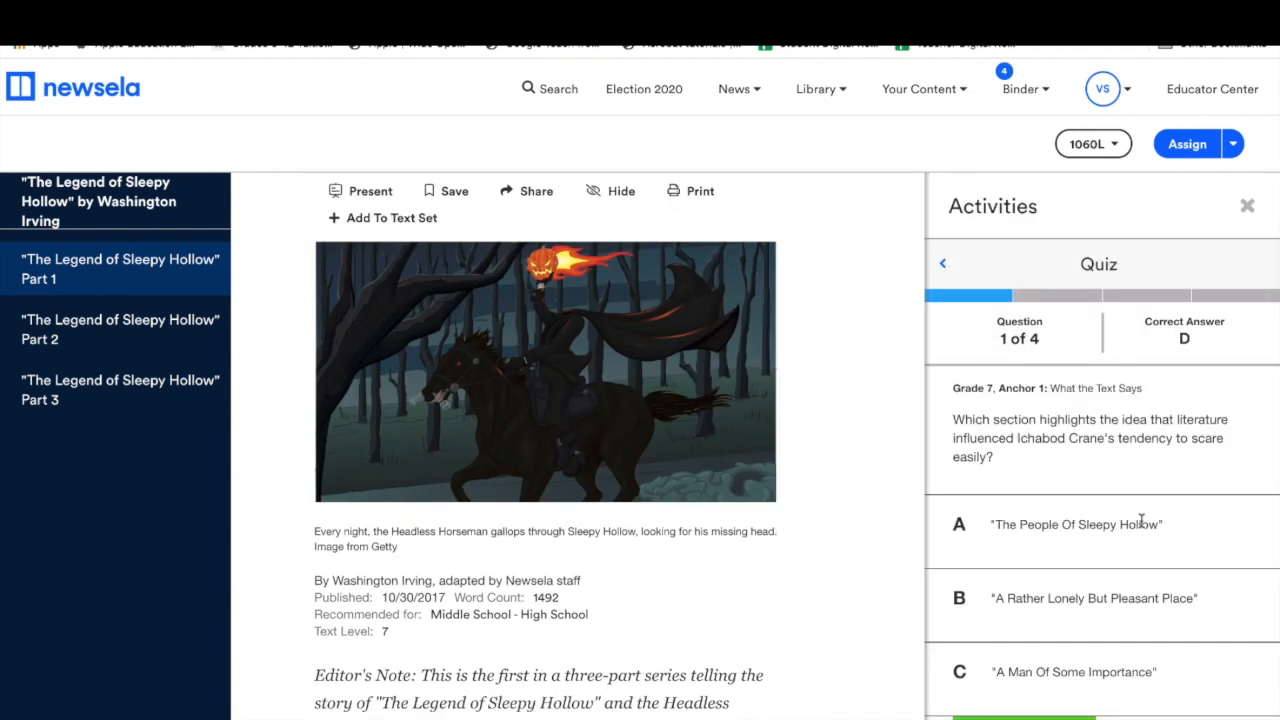
Review Part 1's lesson sparks, including Figurative Language Analysis, then return home.
click(1247, 205)
click(1230, 253)
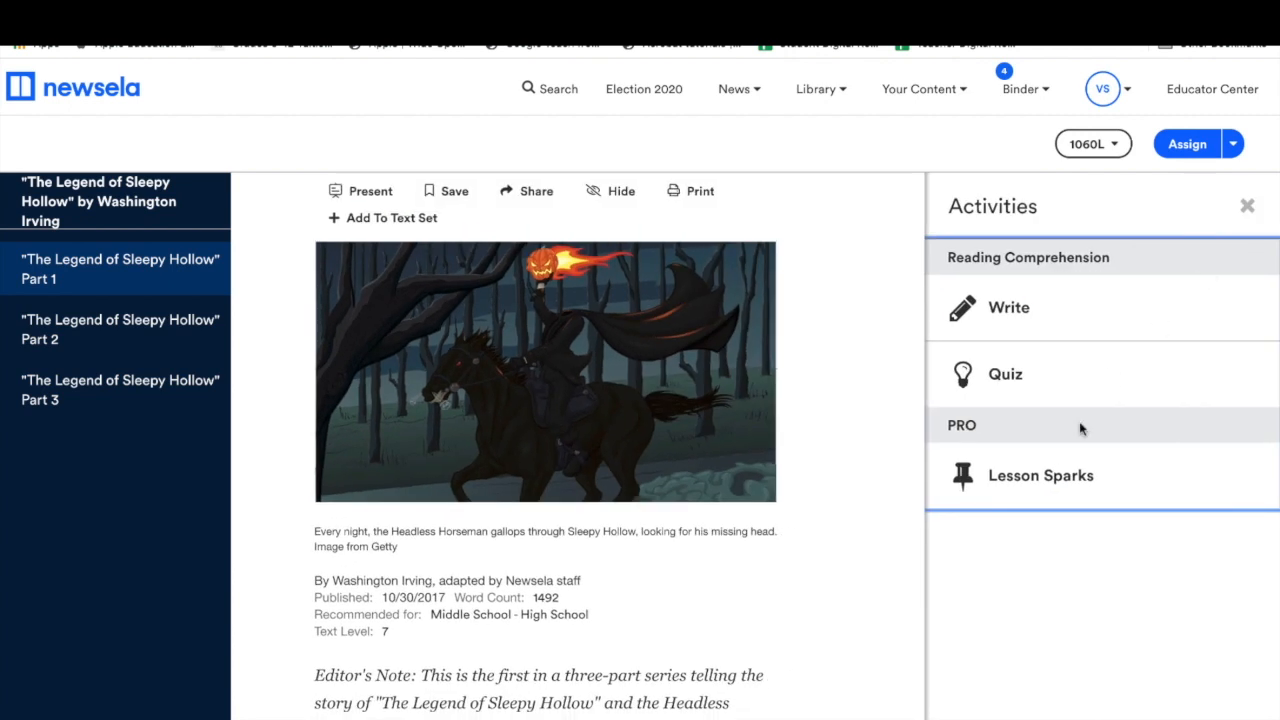
click(1057, 478)
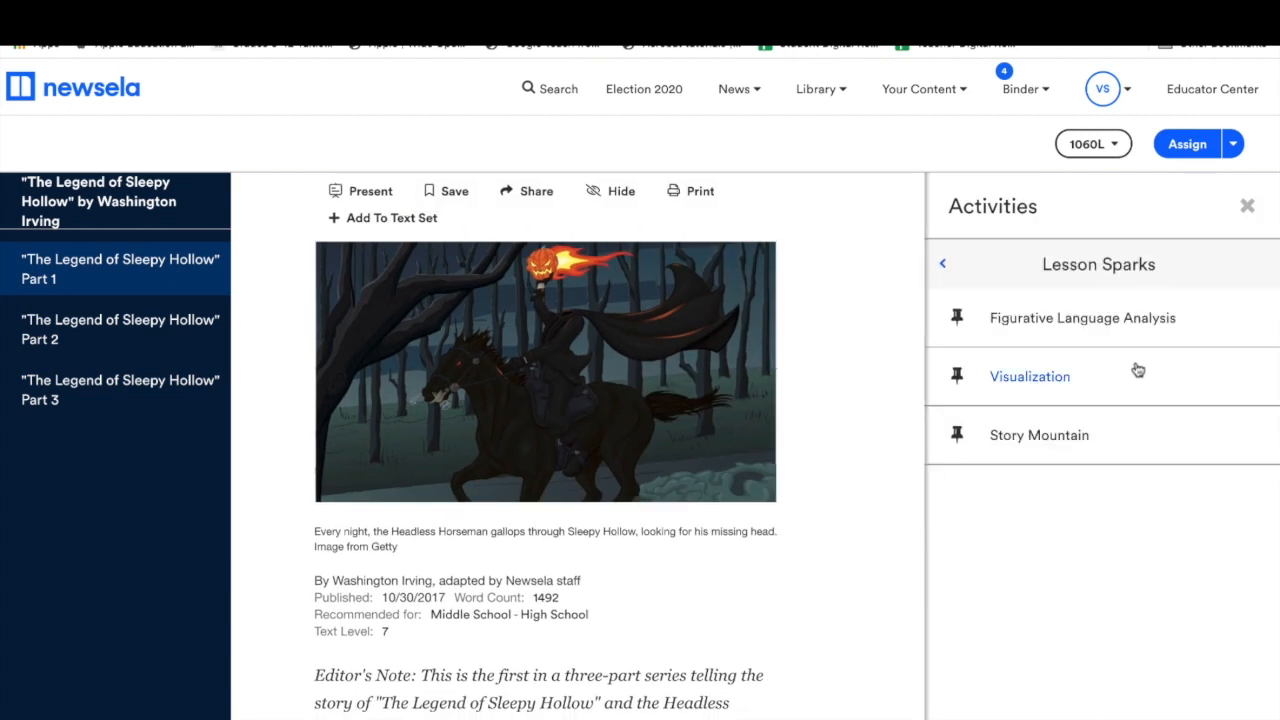
click(1116, 320)
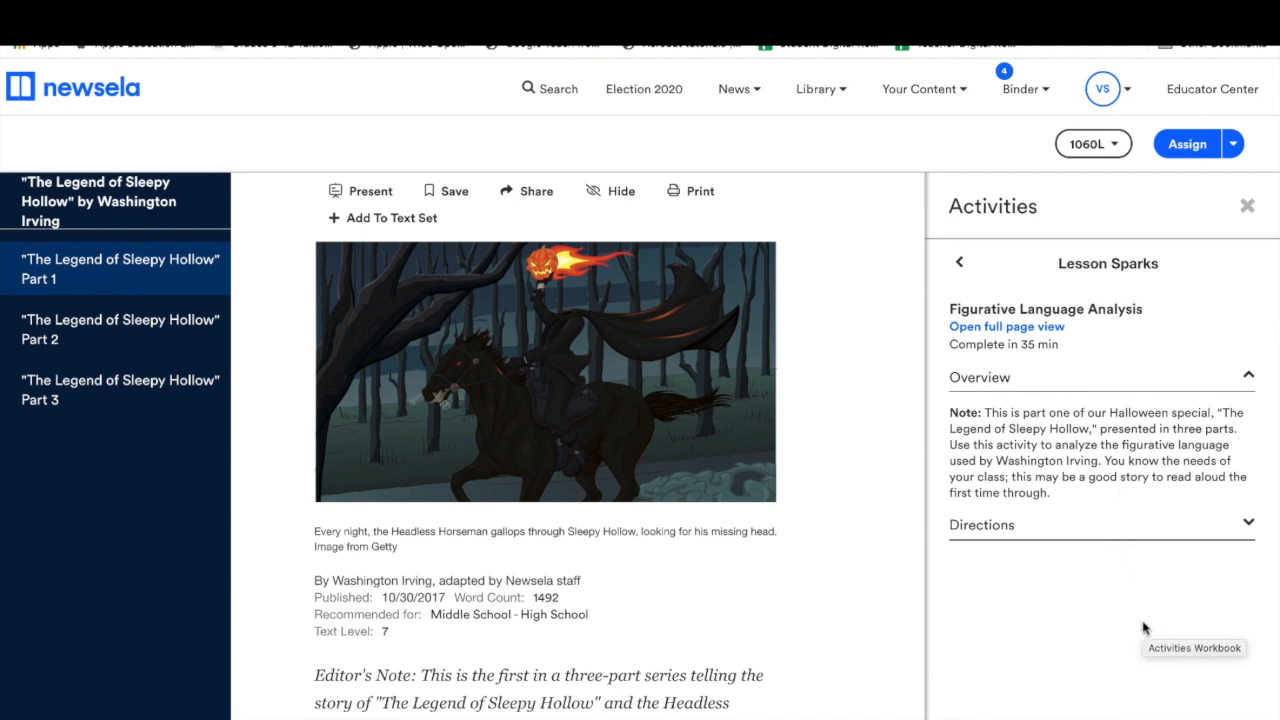
click(960, 263)
click(1050, 86)
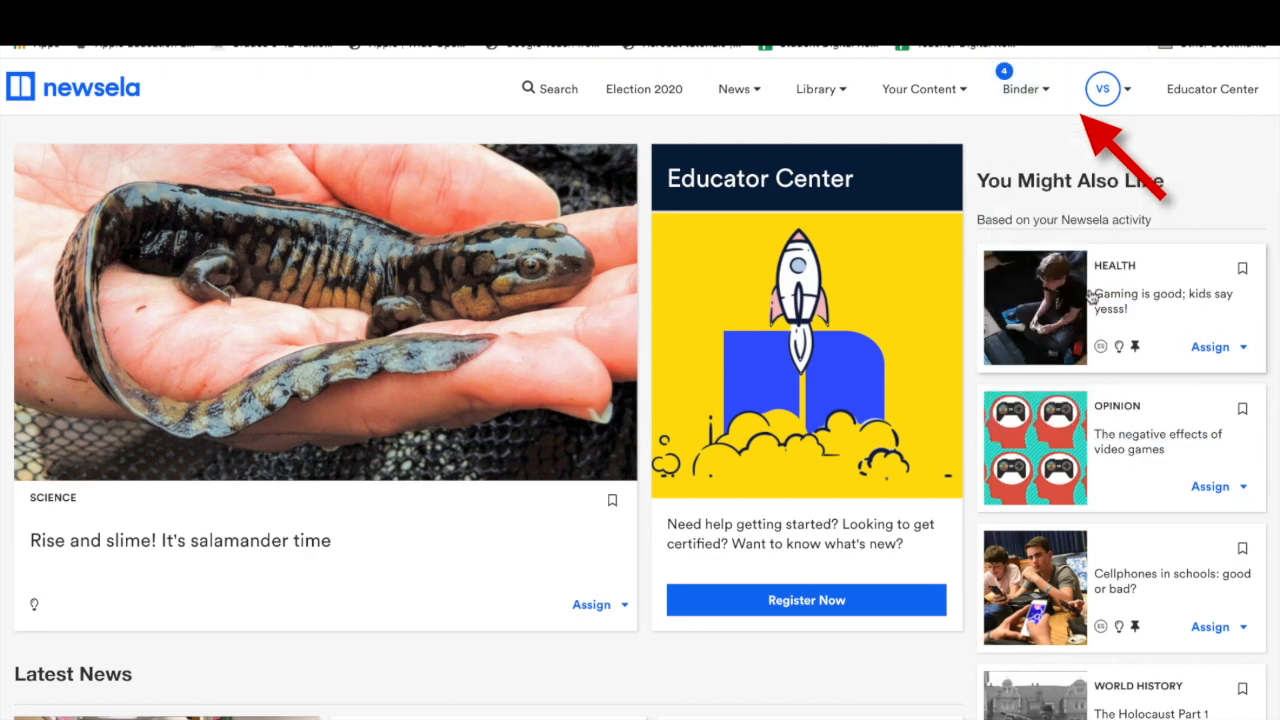
Choose Health from the News category dropdown.
mouse_move(1047, 103)
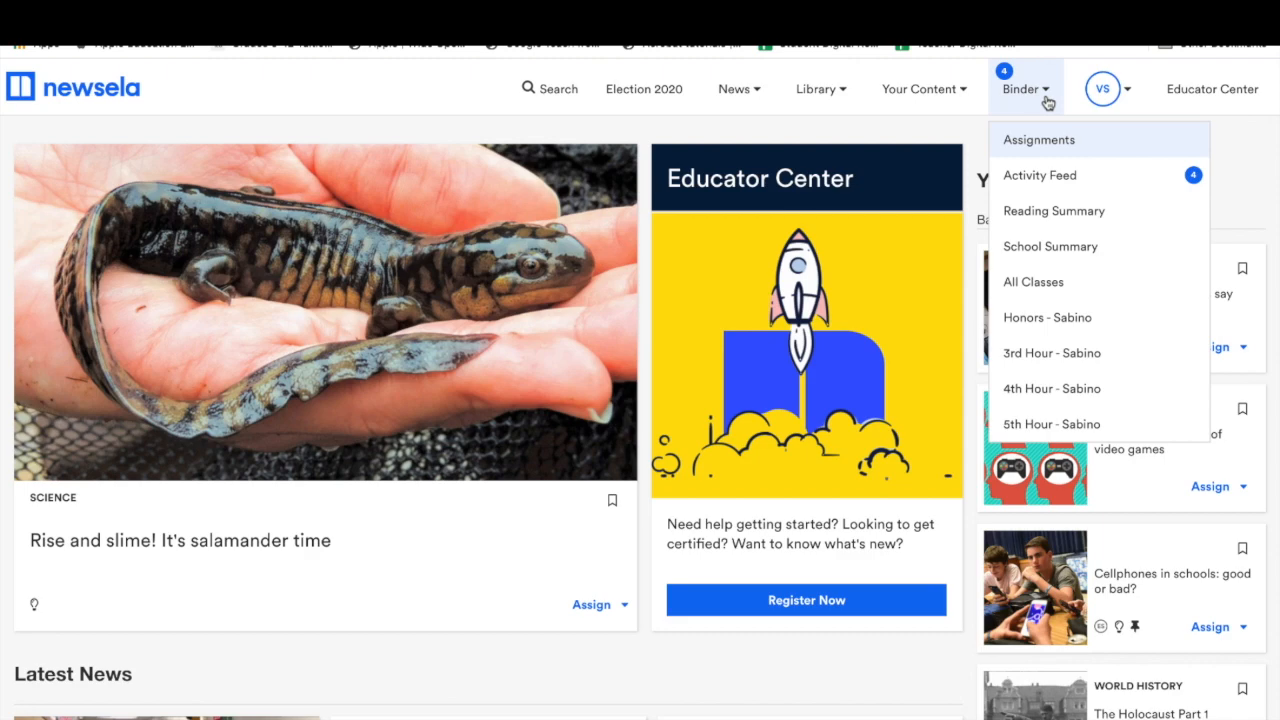
mouse_move(762, 92)
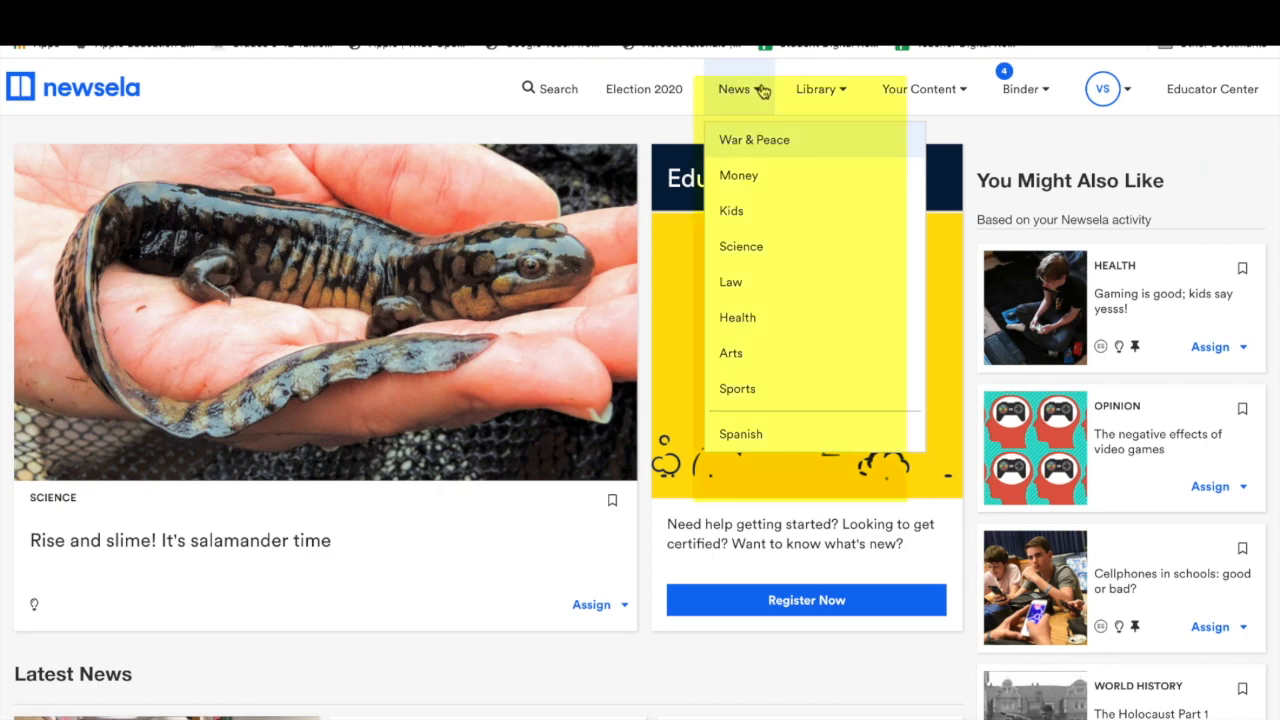
click(740, 318)
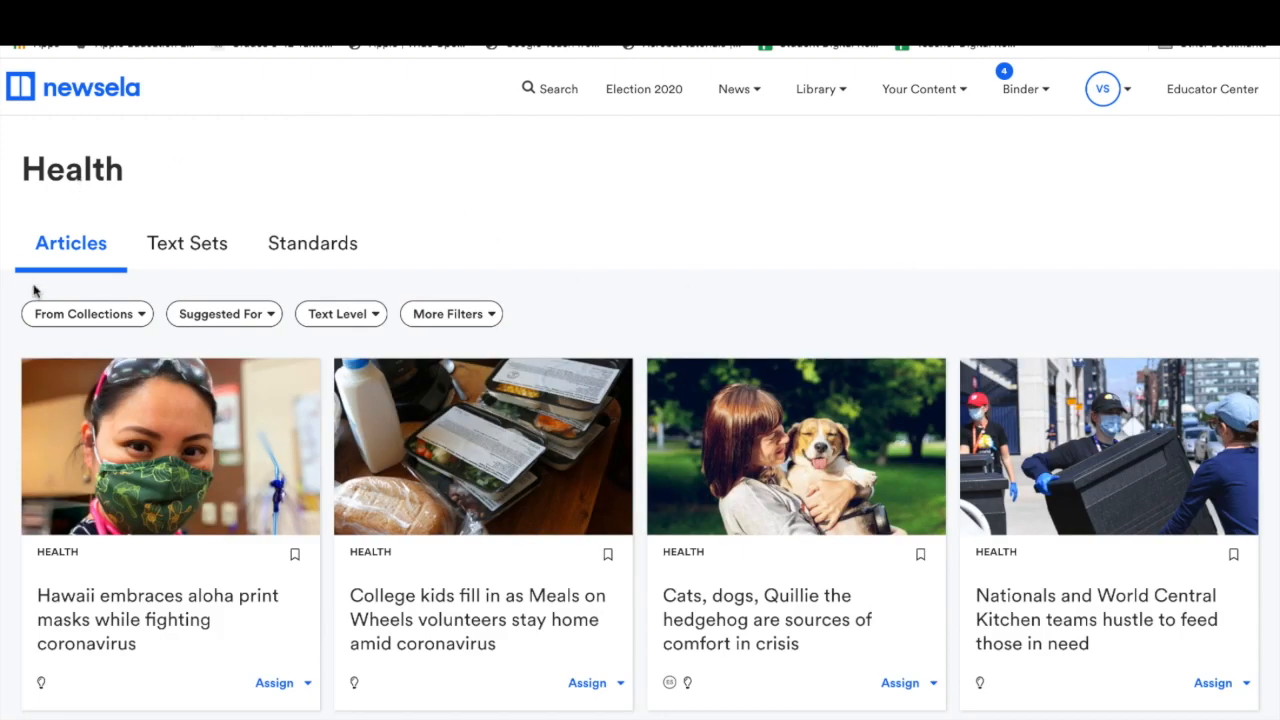
Filter the Health articles to those suggested for Middle School.
scroll(443, 583, down, 9)
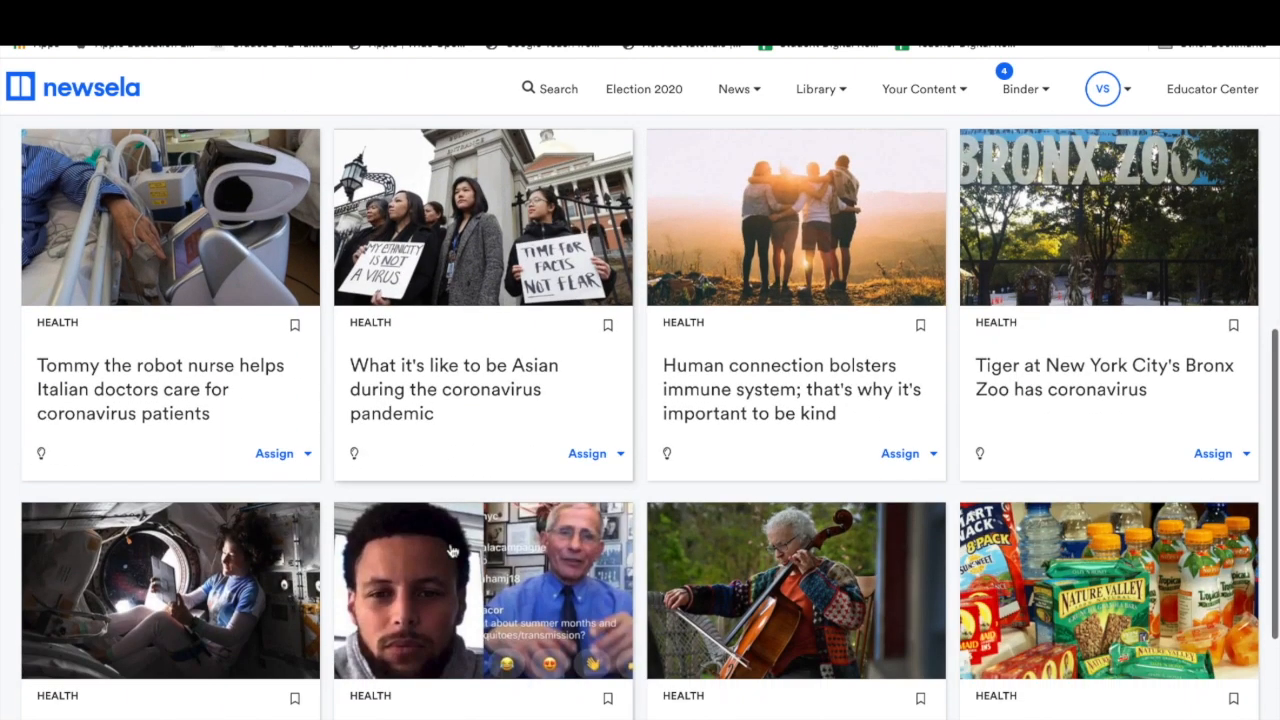
scroll(452, 551, up, 10)
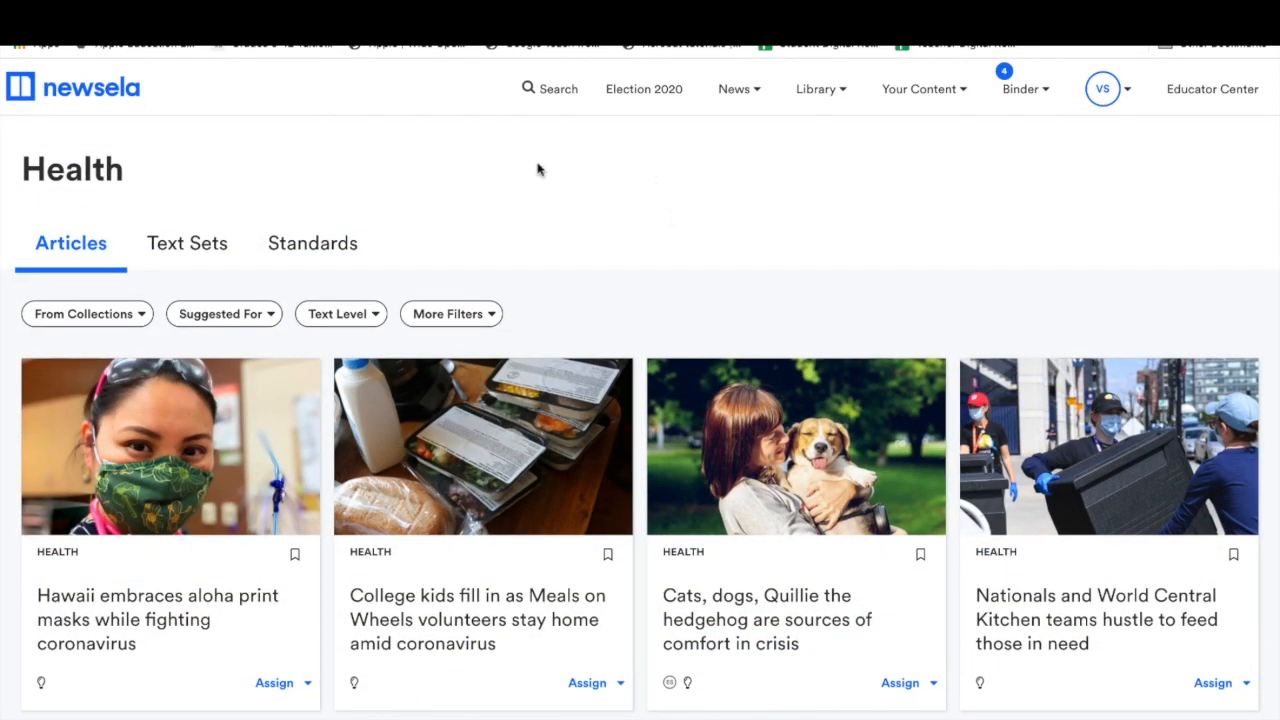
click(142, 316)
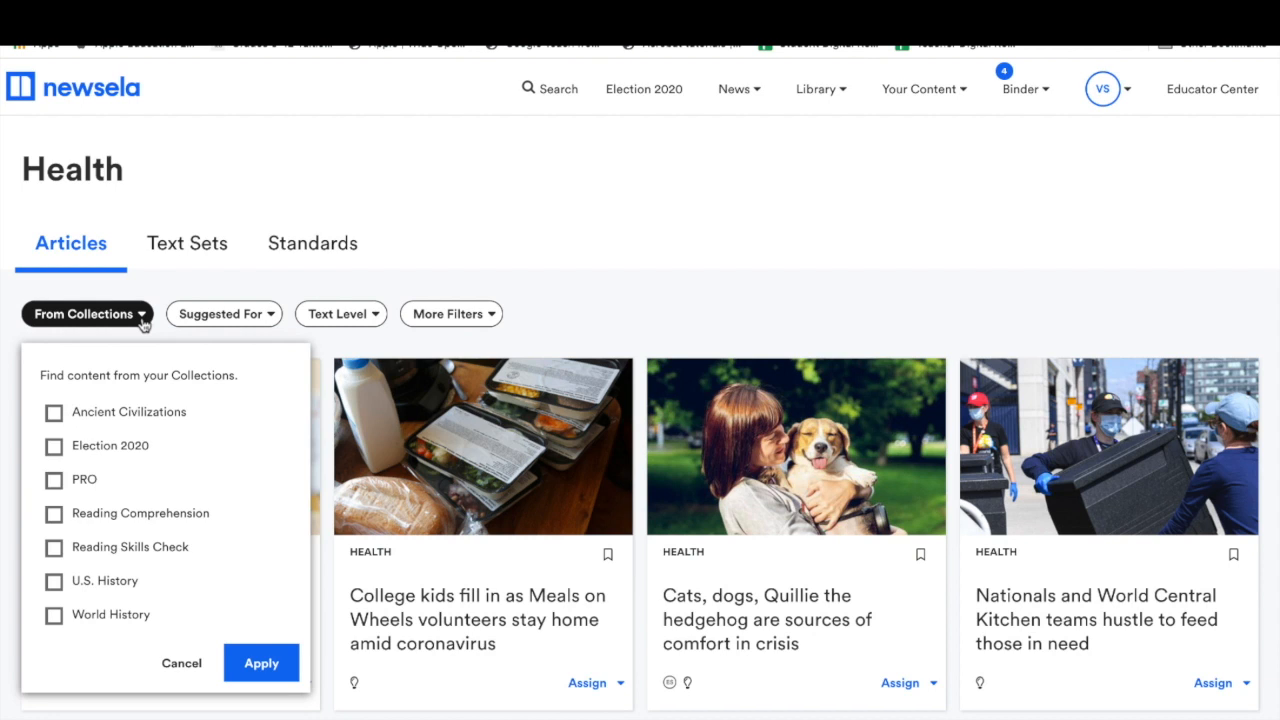
click(272, 314)
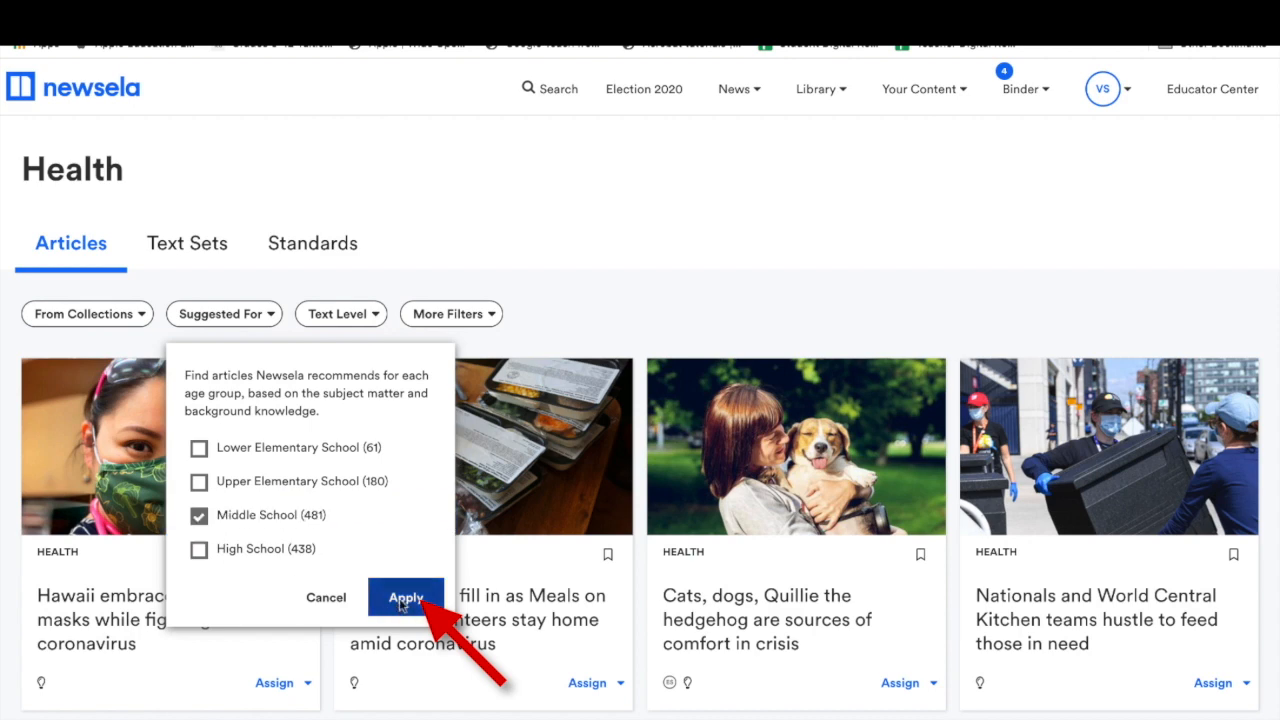
click(402, 600)
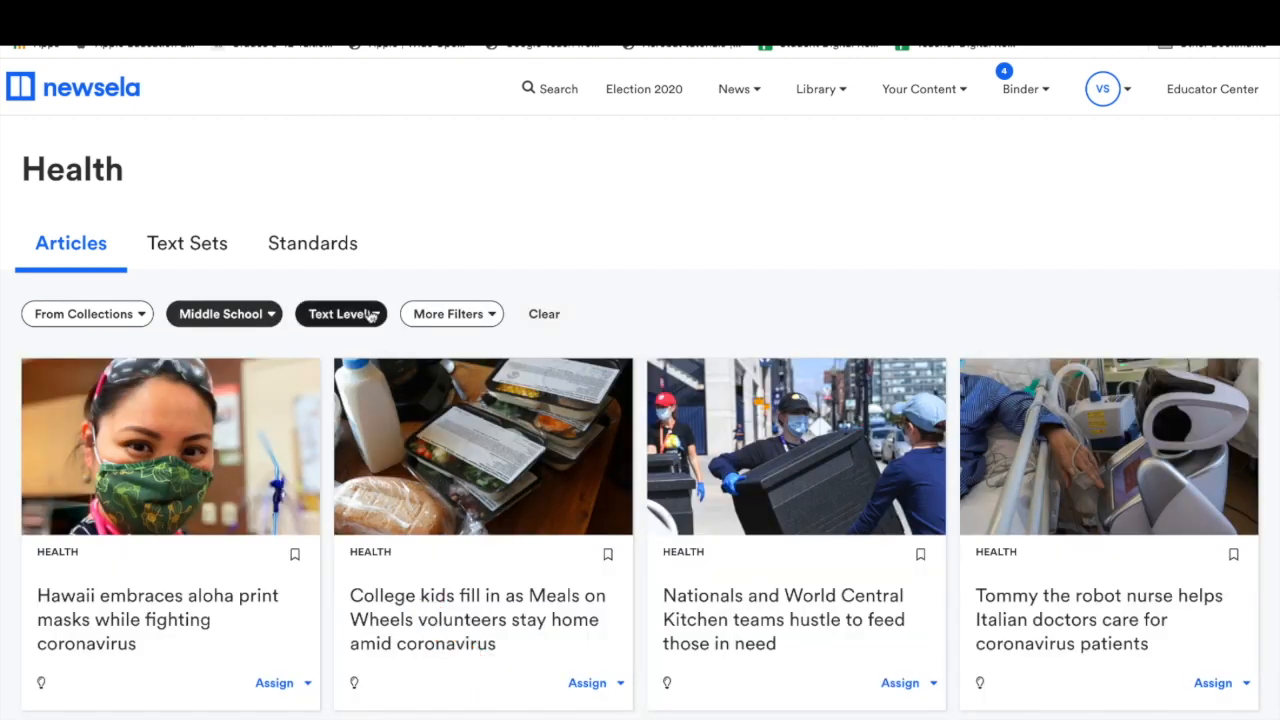
Add a Grade 7 text level filter and scroll through the results.
click(366, 314)
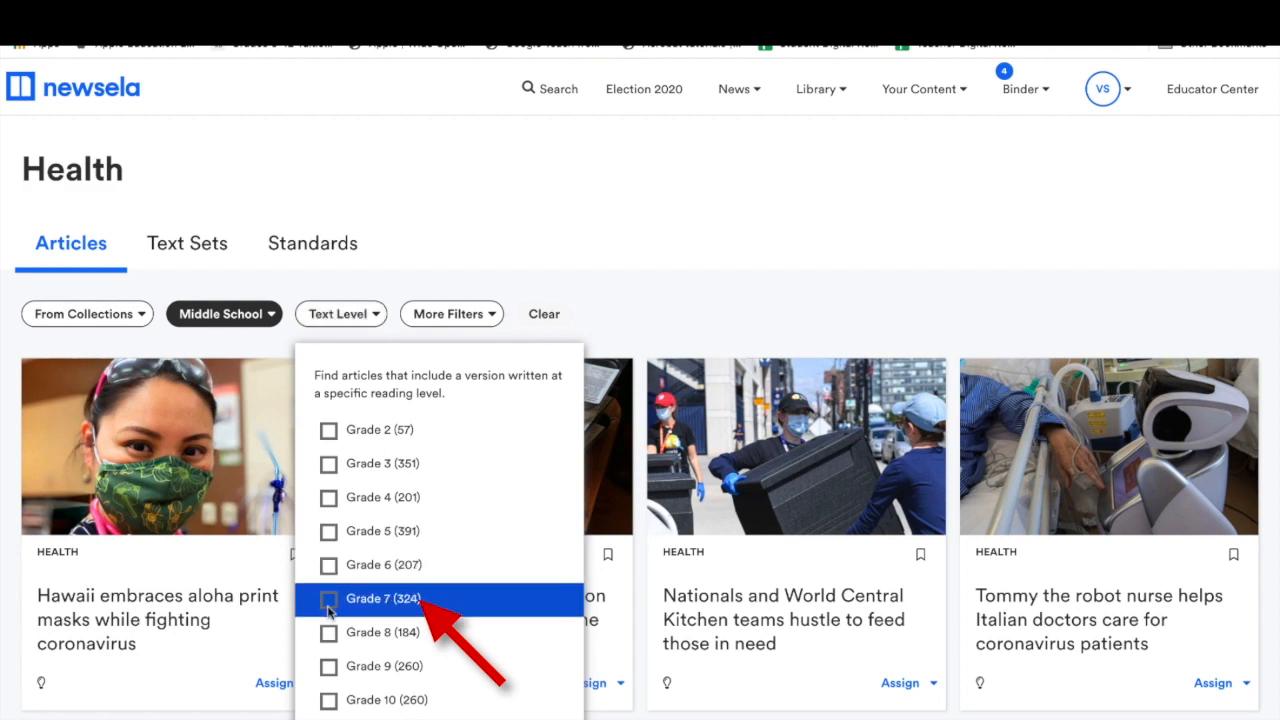
scroll(460, 690, down, 3)
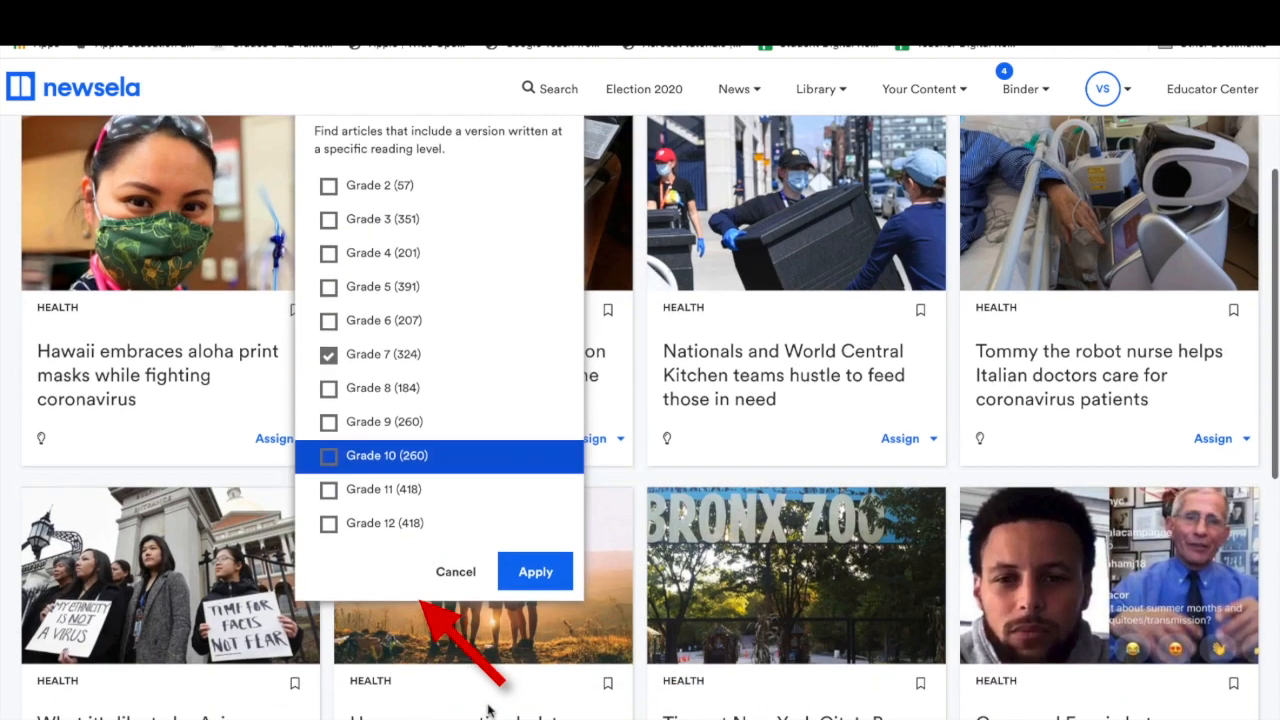
click(537, 554)
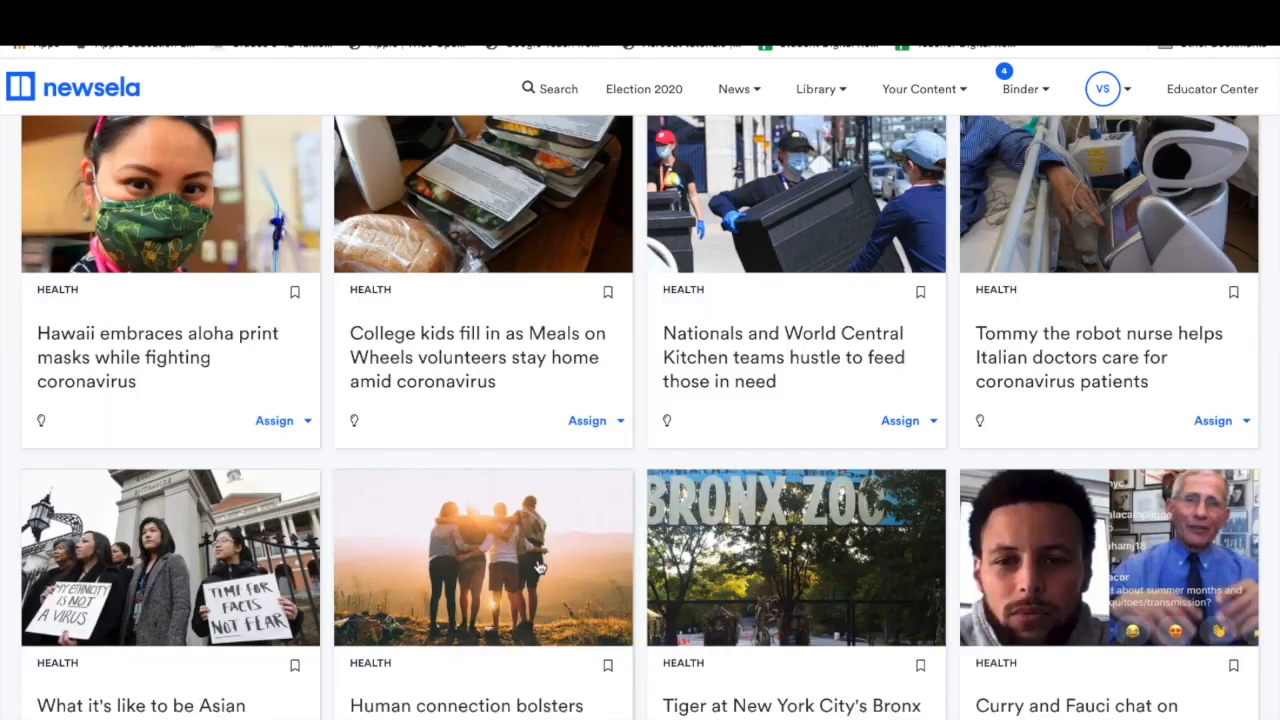
scroll(545, 566, up, 2)
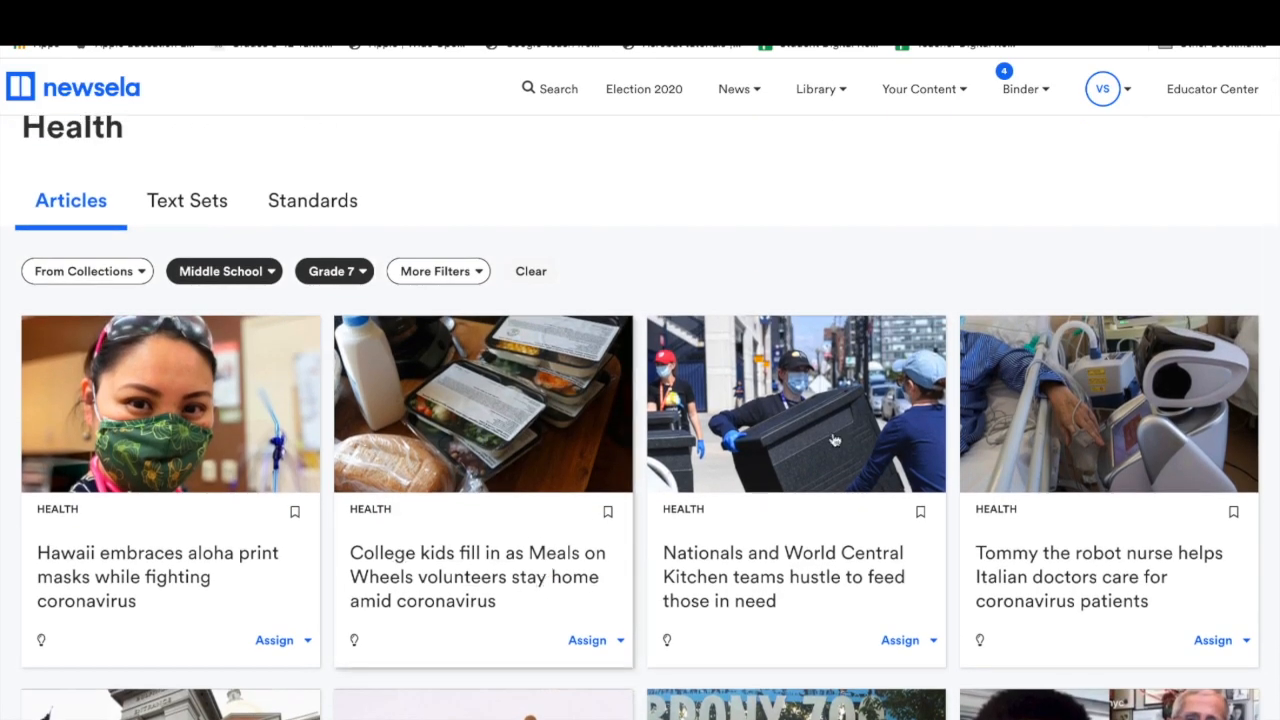
scroll(1043, 350, down, 4)
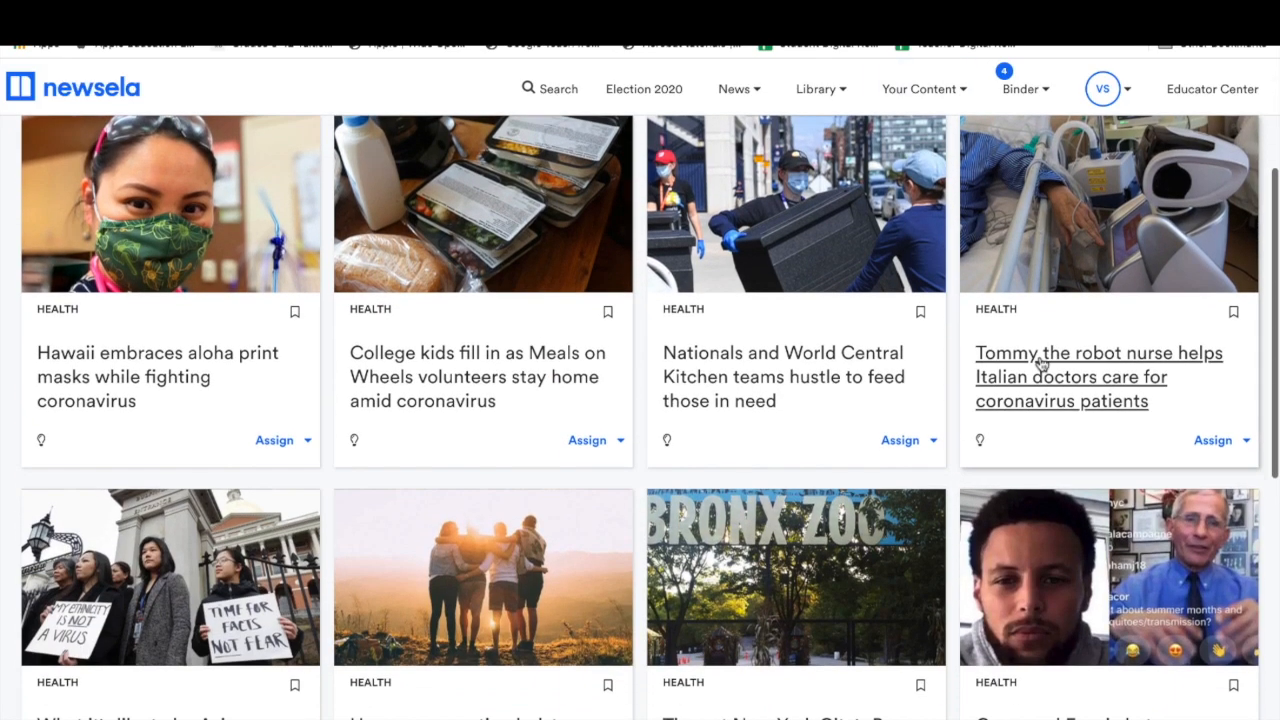
scroll(1051, 320, down, 5)
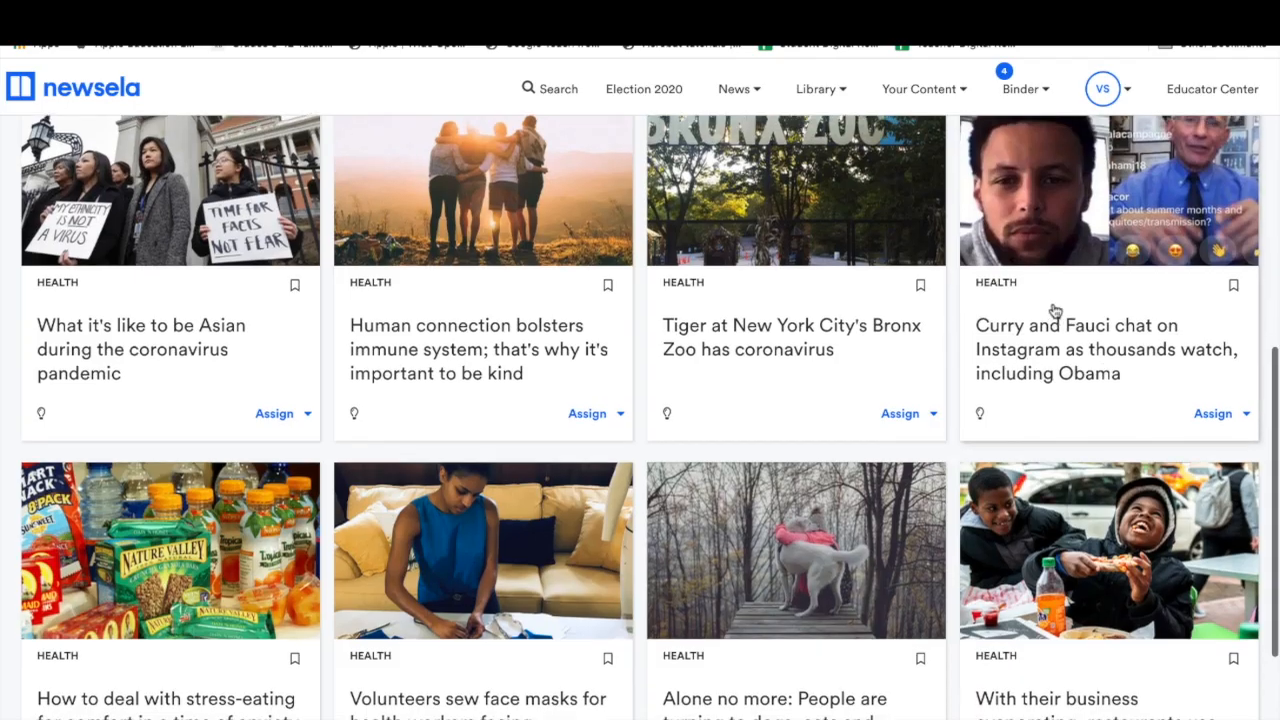
scroll(1053, 310, up, 2)
scroll(1053, 310, up, 3)
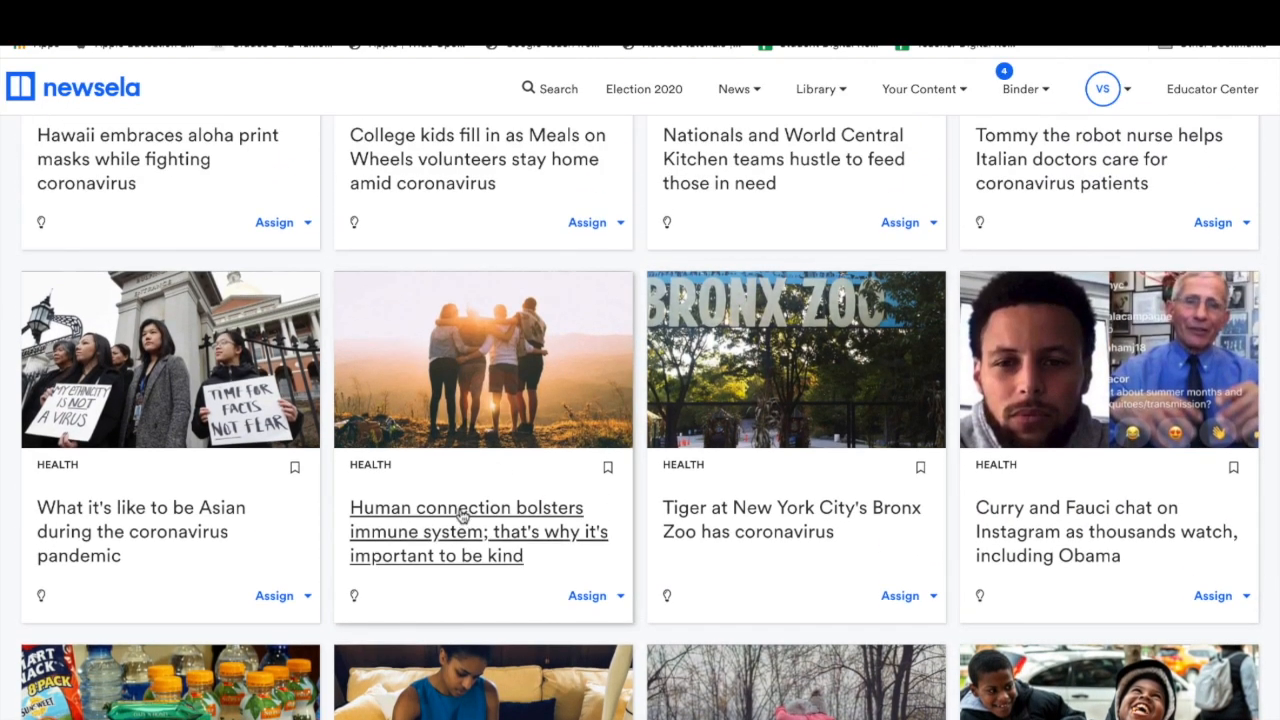
Open the Human connection bolsters immune system article and read through it.
click(466, 591)
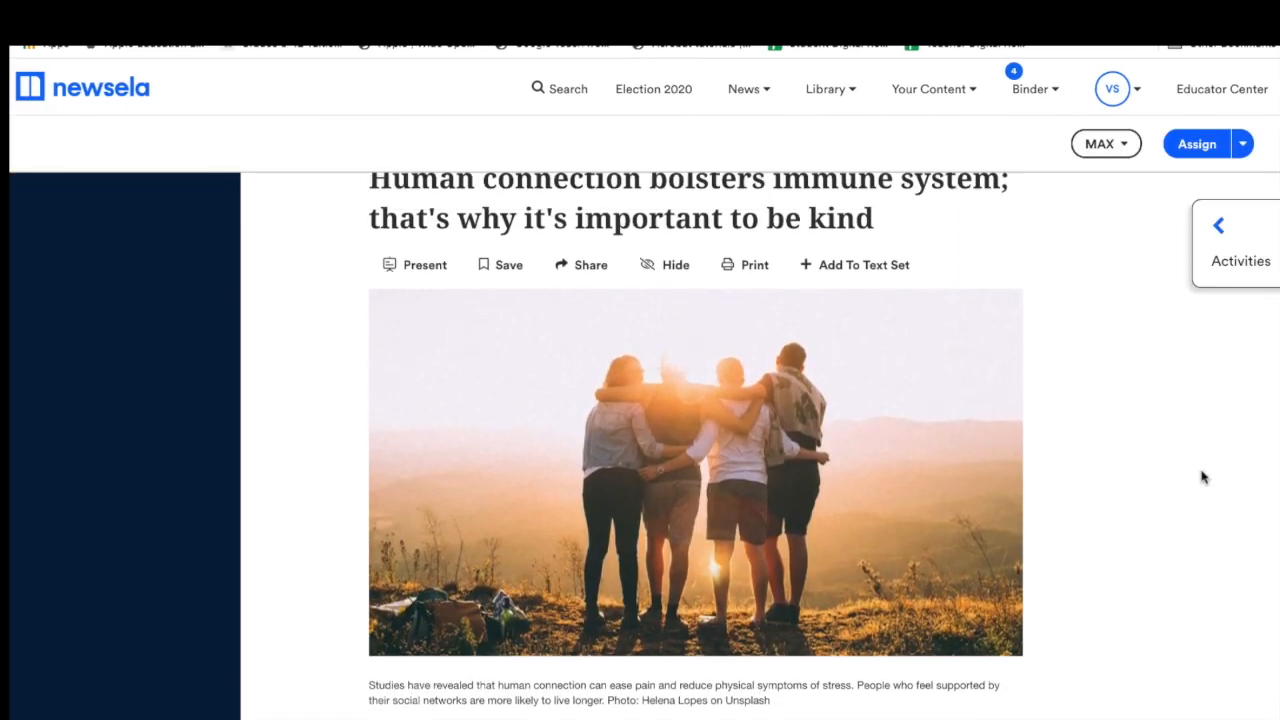
scroll(1203, 477, down, 3)
scroll(709, 490, down, 7)
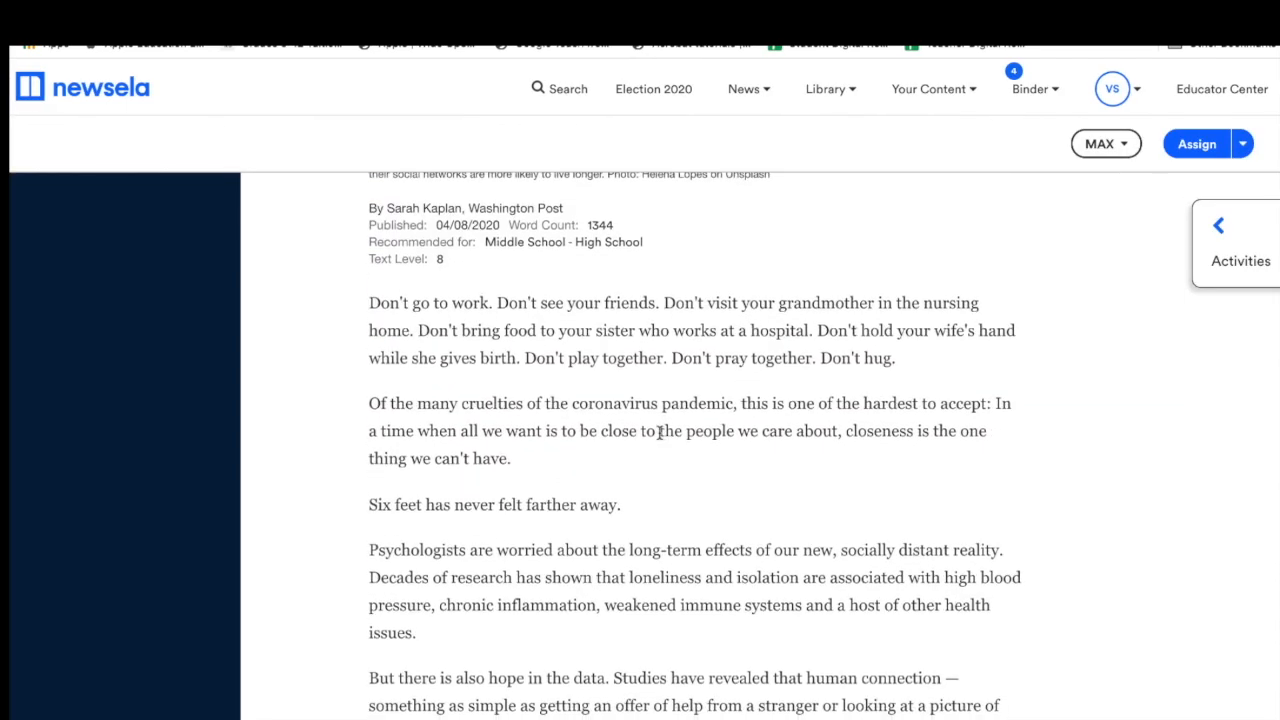
scroll(648, 396, down, 15)
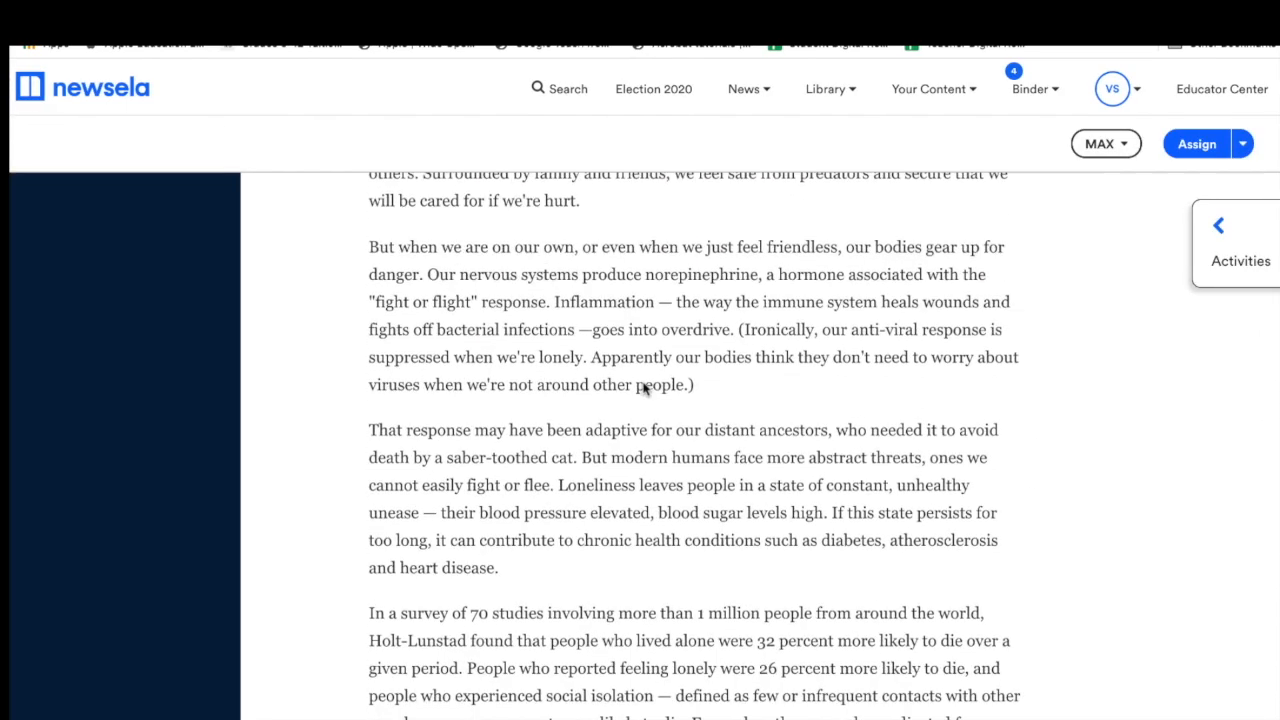
scroll(643, 360, down, 5)
scroll(646, 366, up, 20)
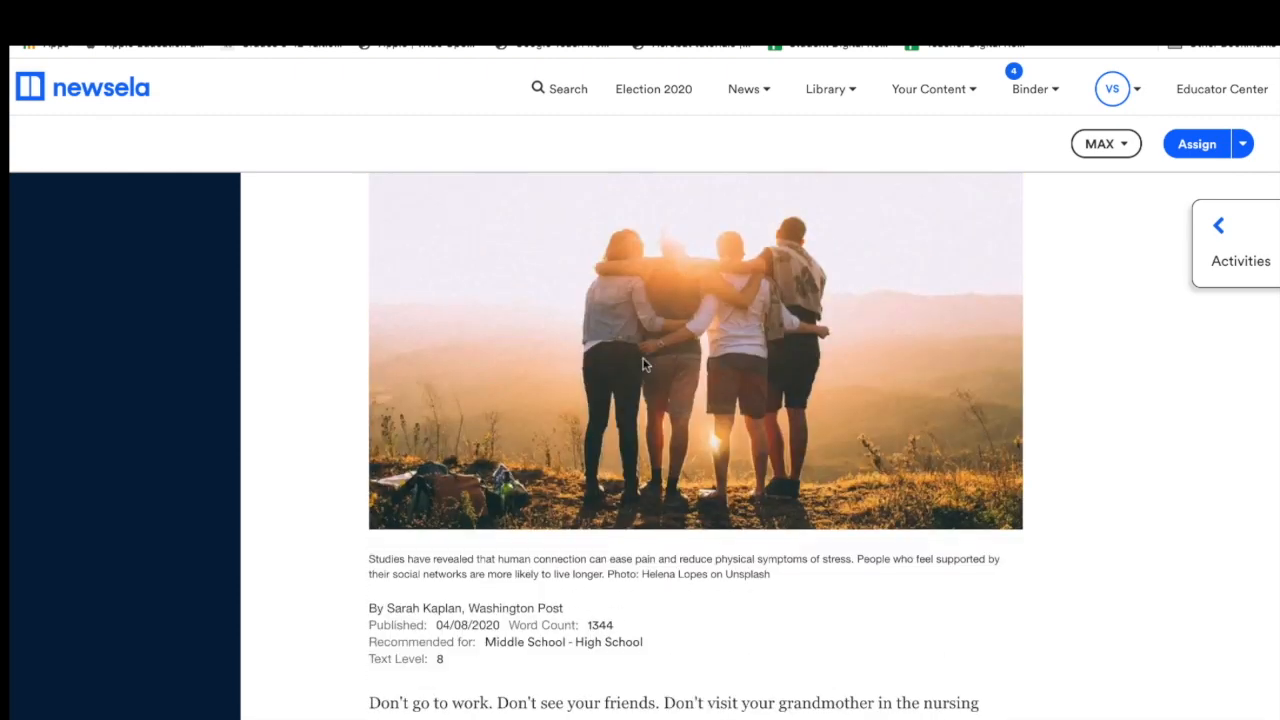
View the article's Write prompt, cancel out of editing it, and close the activities panel.
click(1210, 228)
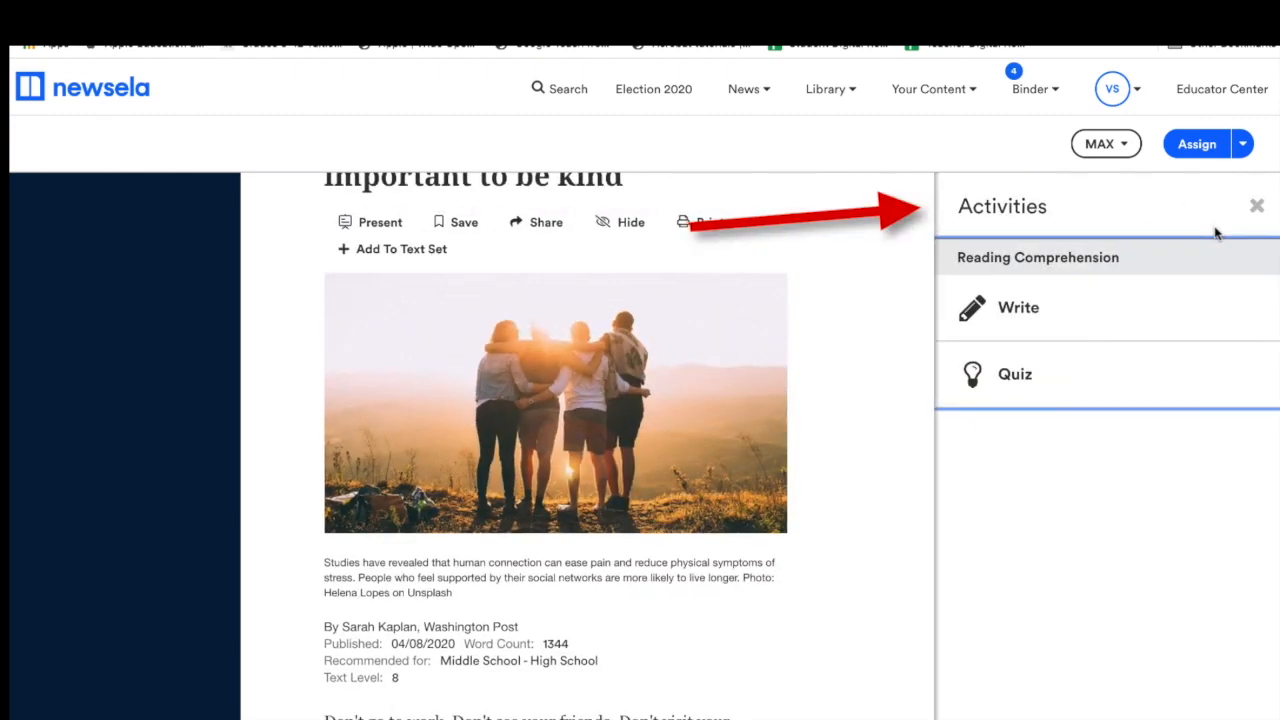
click(1030, 315)
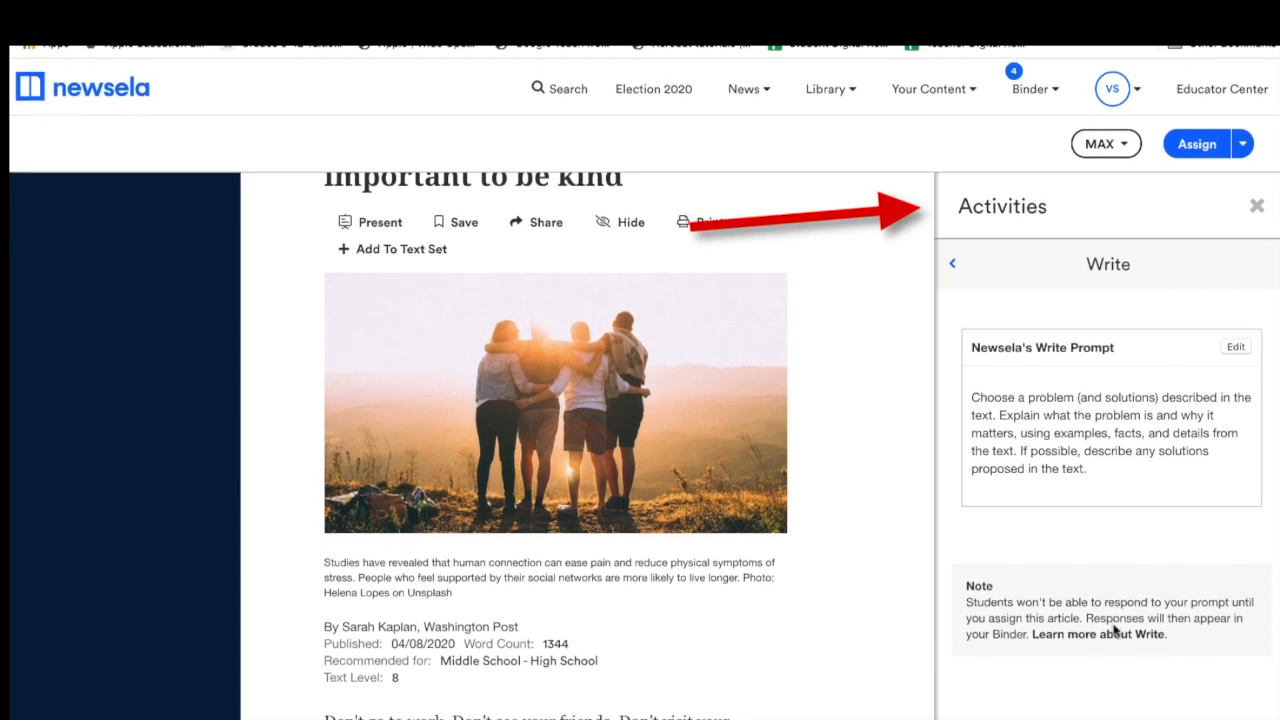
click(1236, 348)
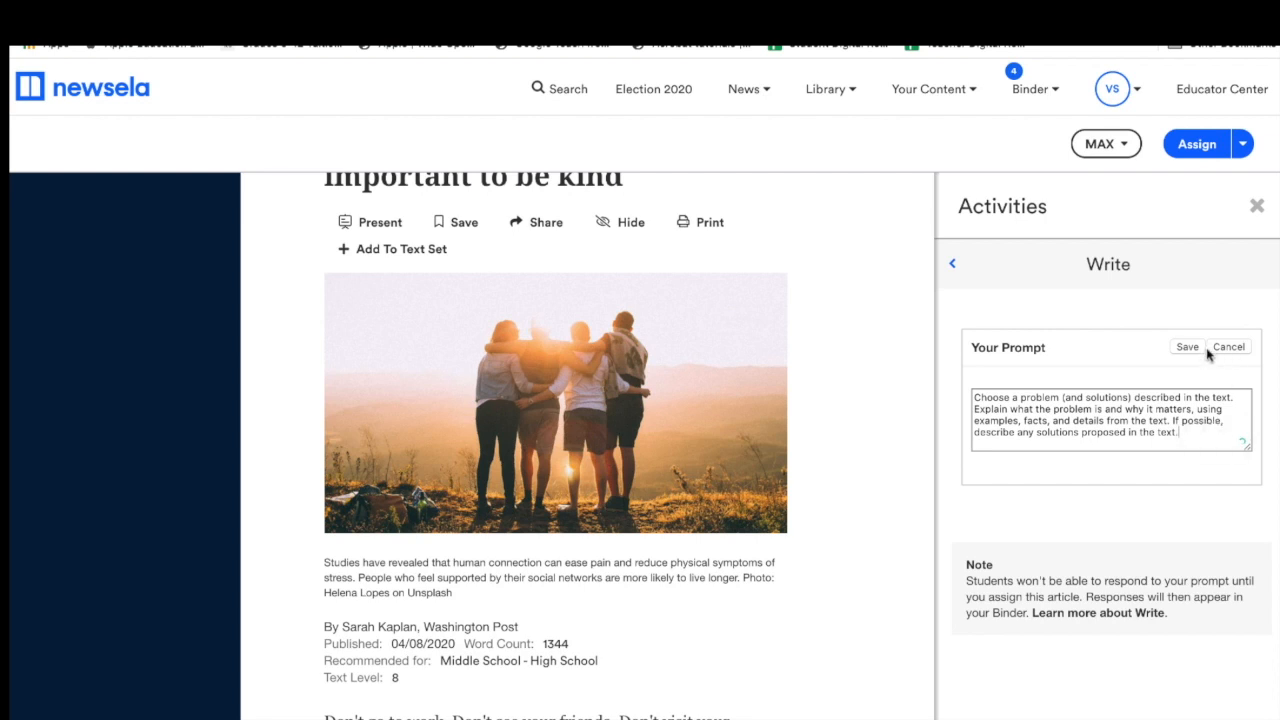
click(1216, 350)
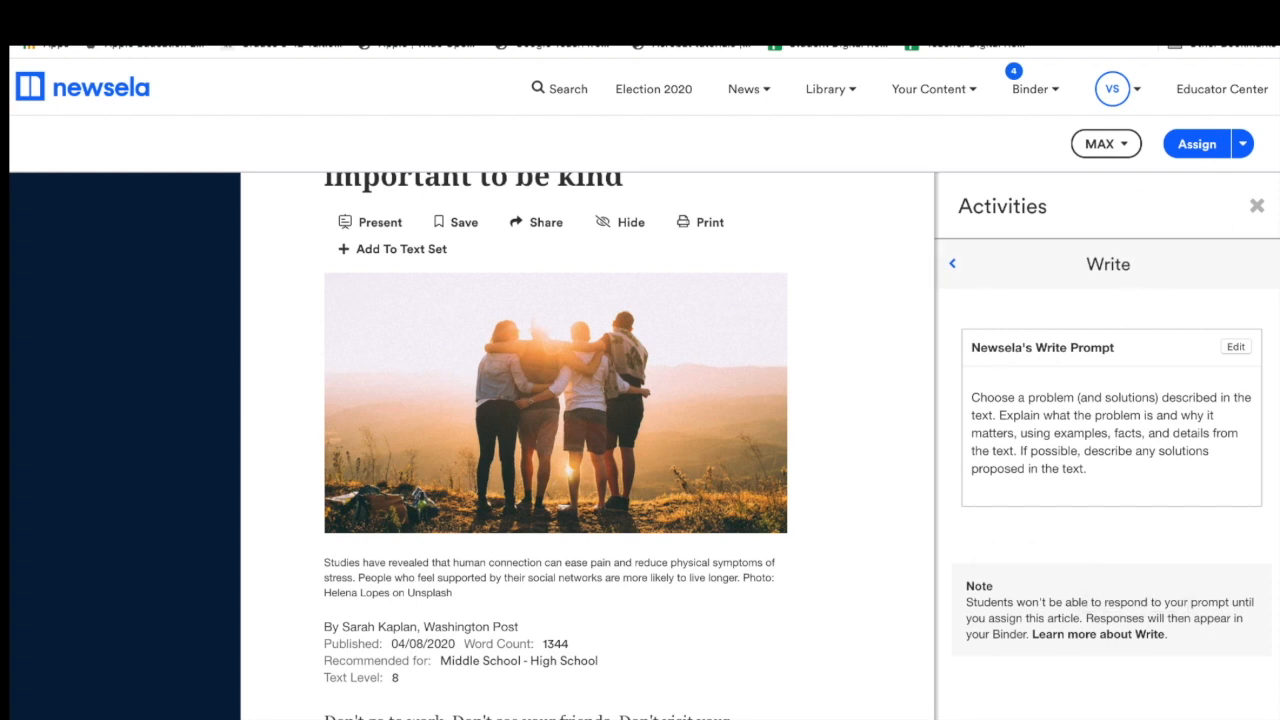
click(1257, 205)
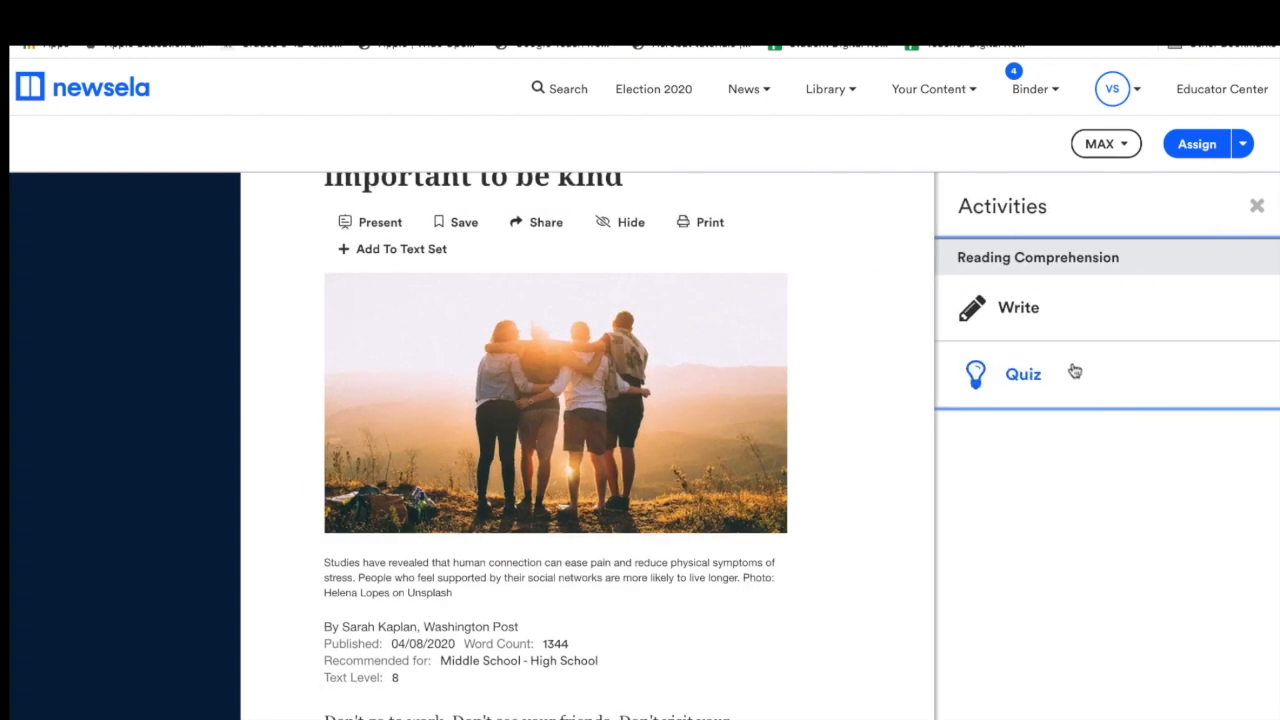
Preview the four quiz questions, then check the reading levels and keep MAX.
click(1074, 369)
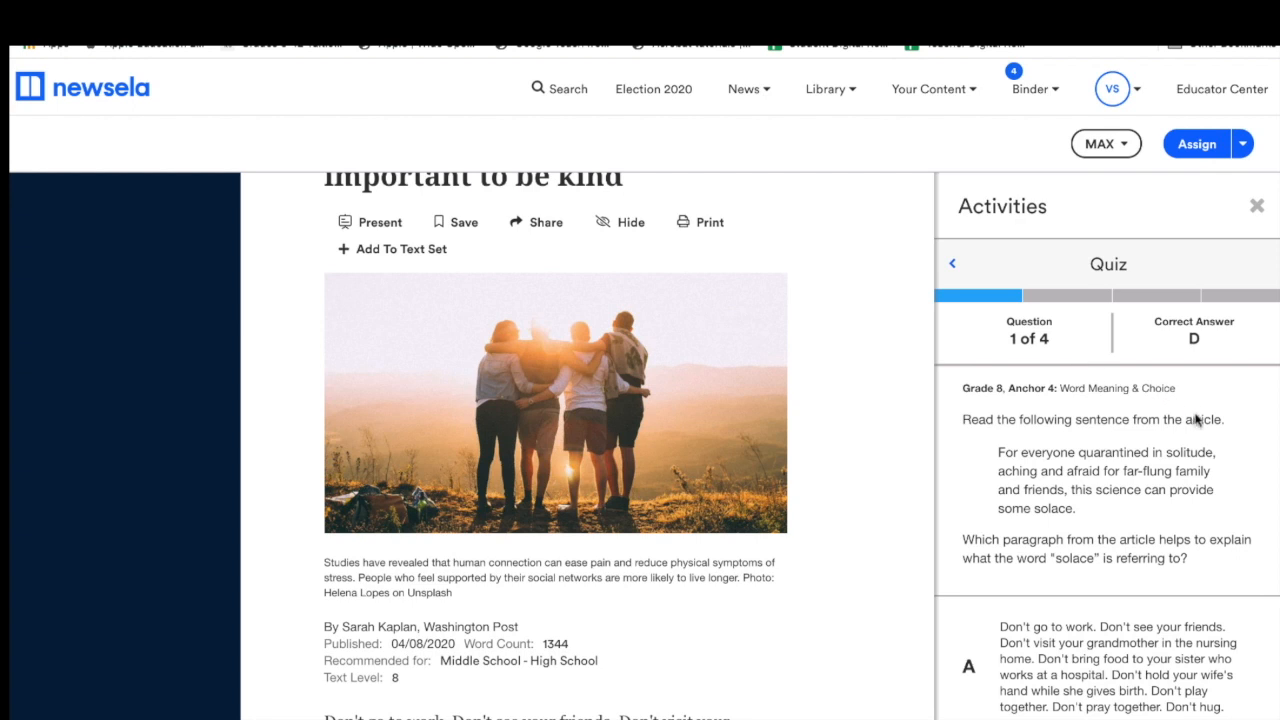
scroll(1176, 493, down, 6)
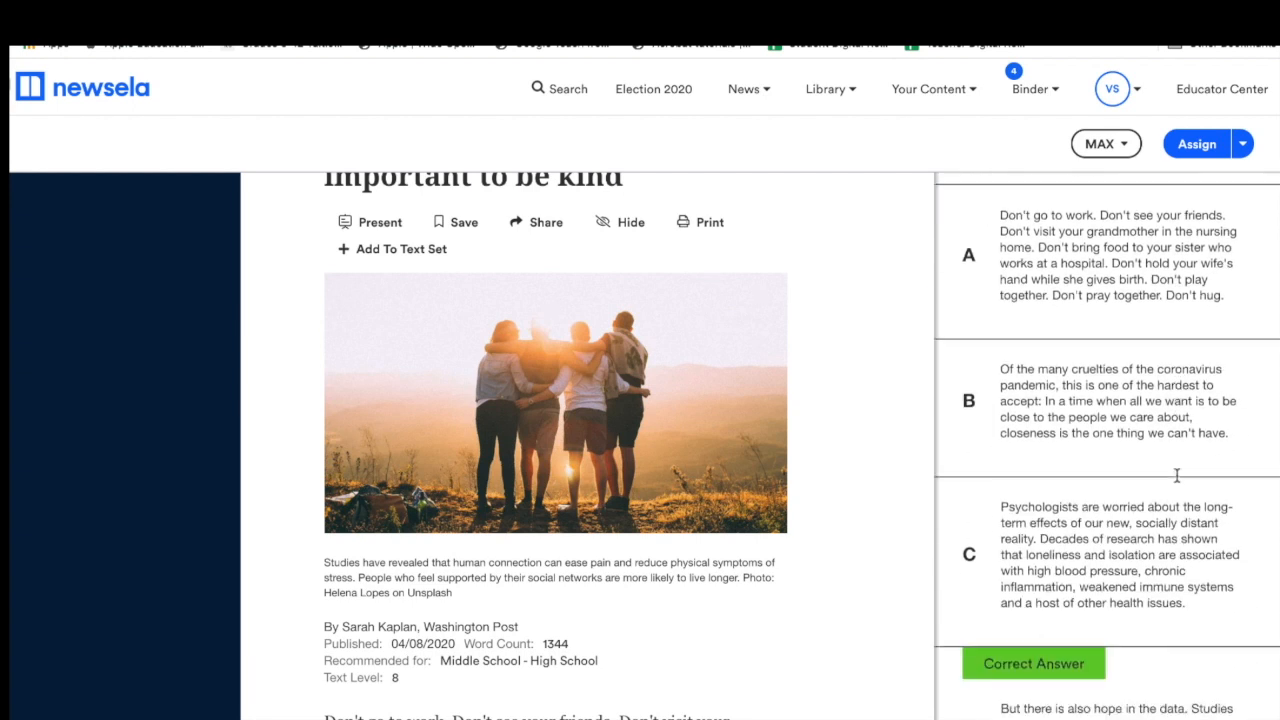
scroll(1182, 448, down, 1)
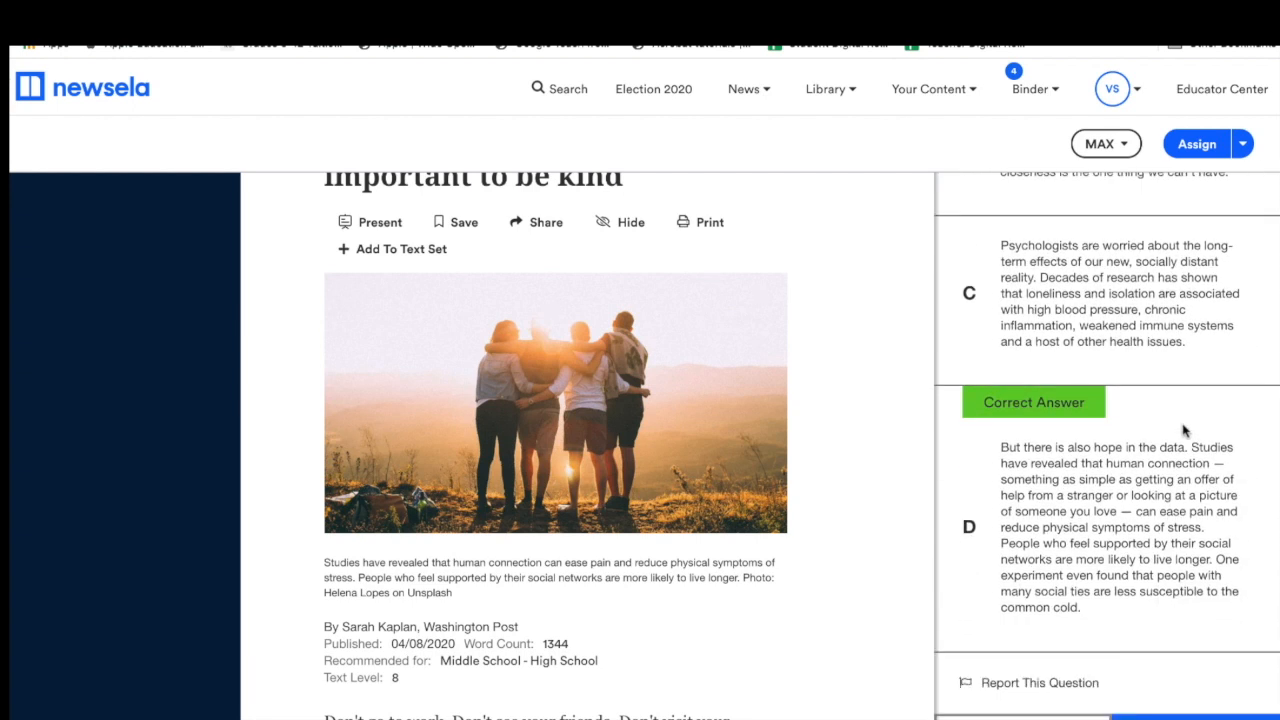
scroll(1182, 430, up, 7)
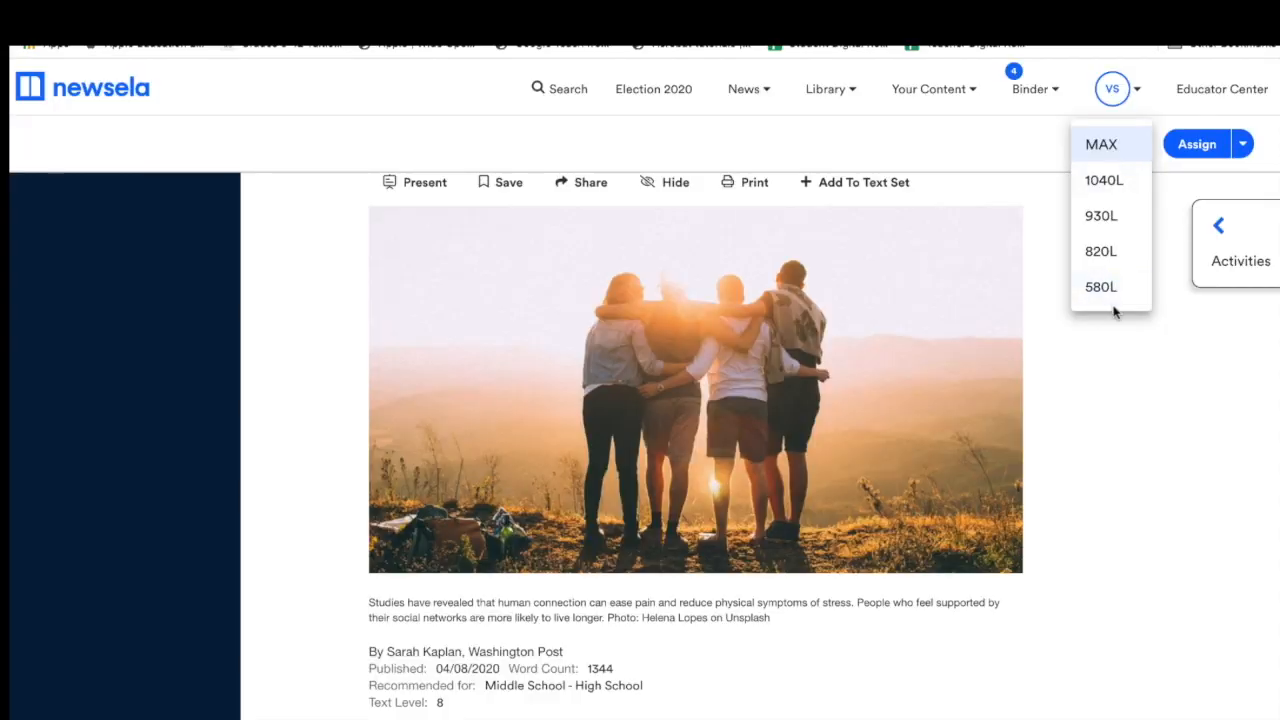
click(1128, 471)
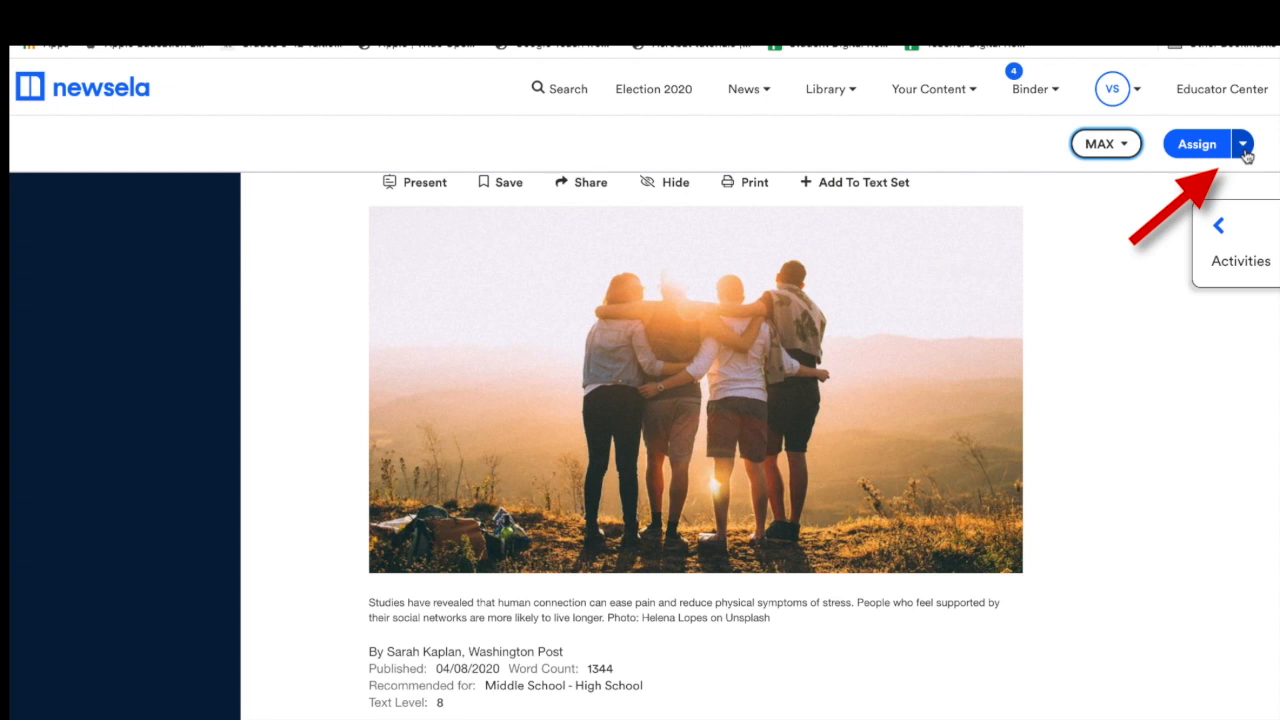
Start a new assignment for the article and choose the Honors - Sabino class.
click(1244, 148)
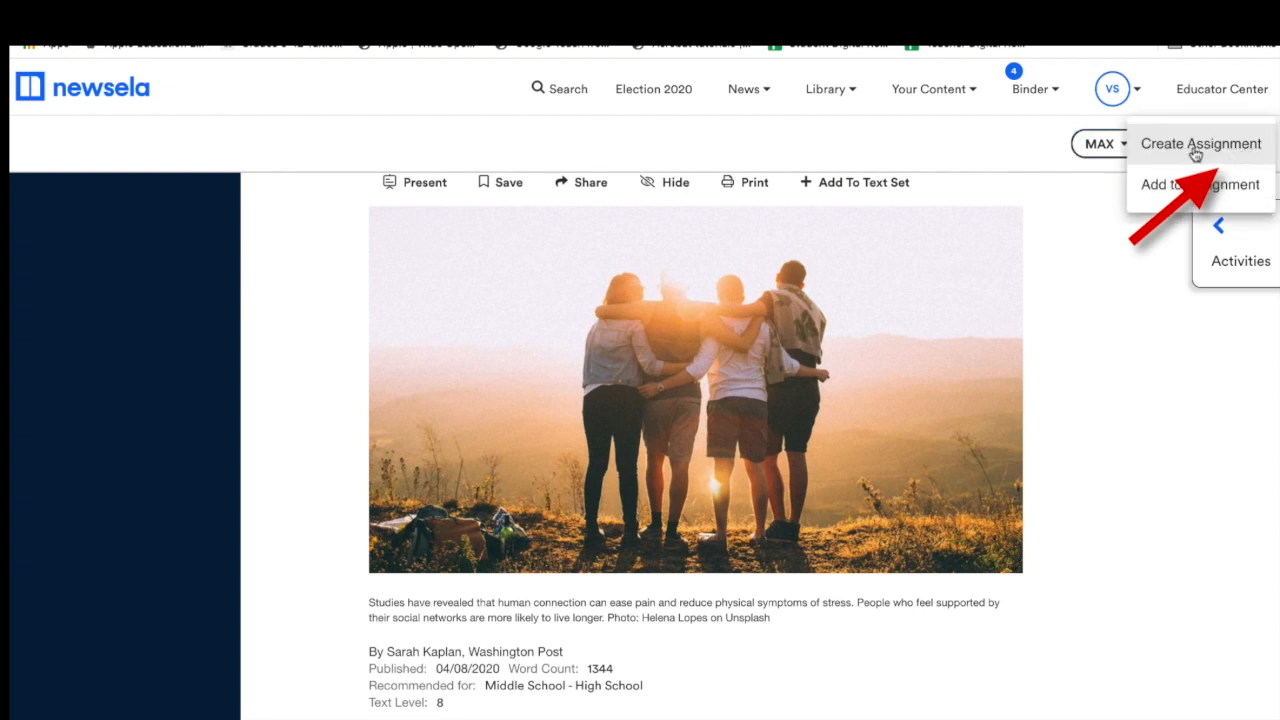
click(1199, 147)
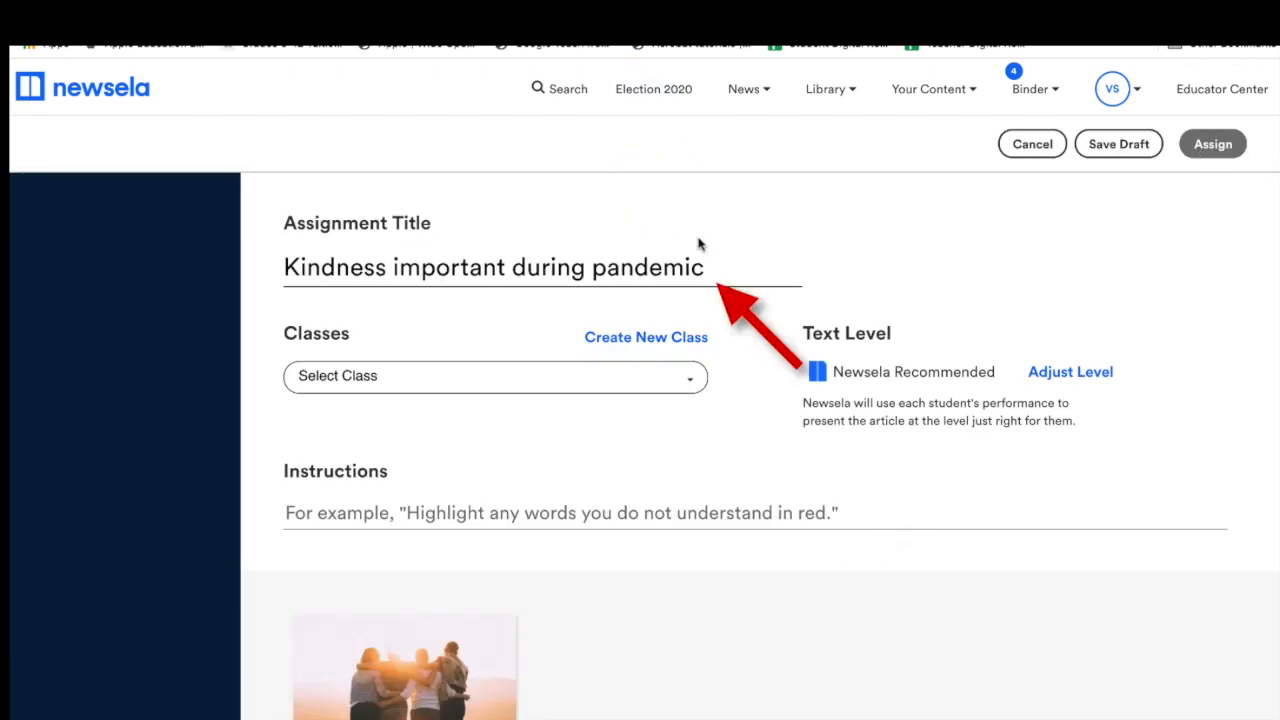
click(727, 267)
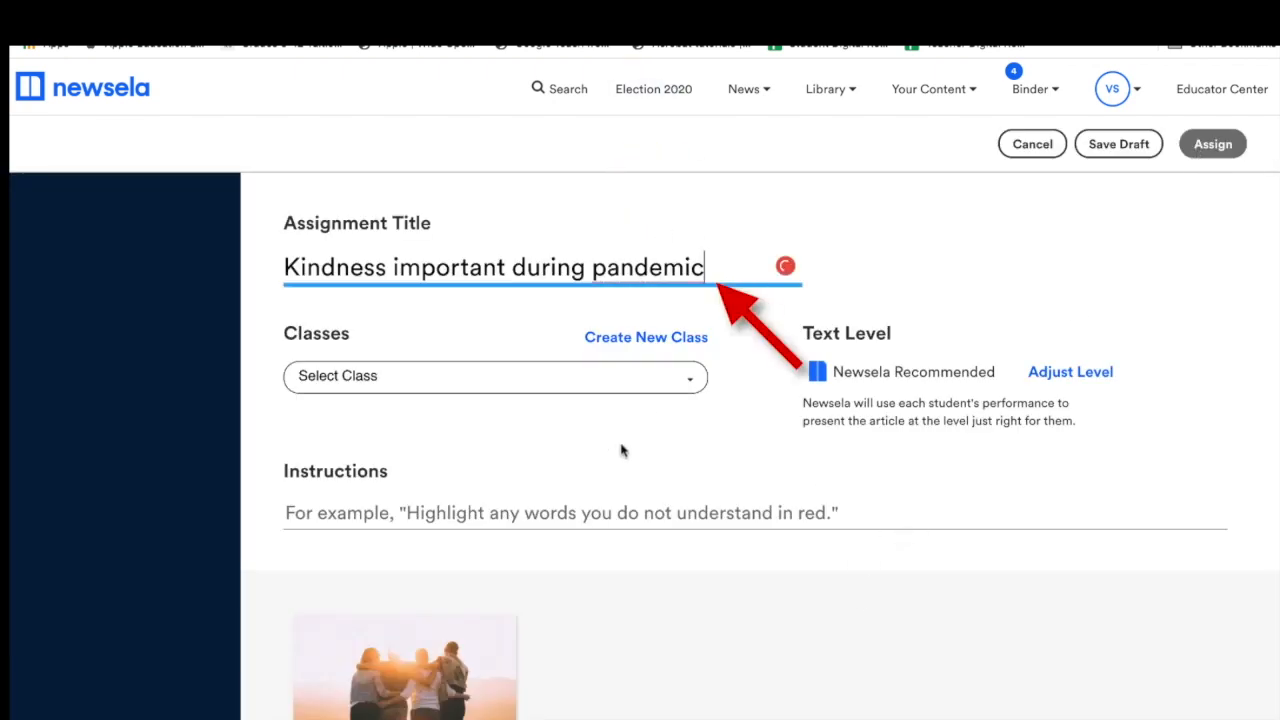
click(646, 385)
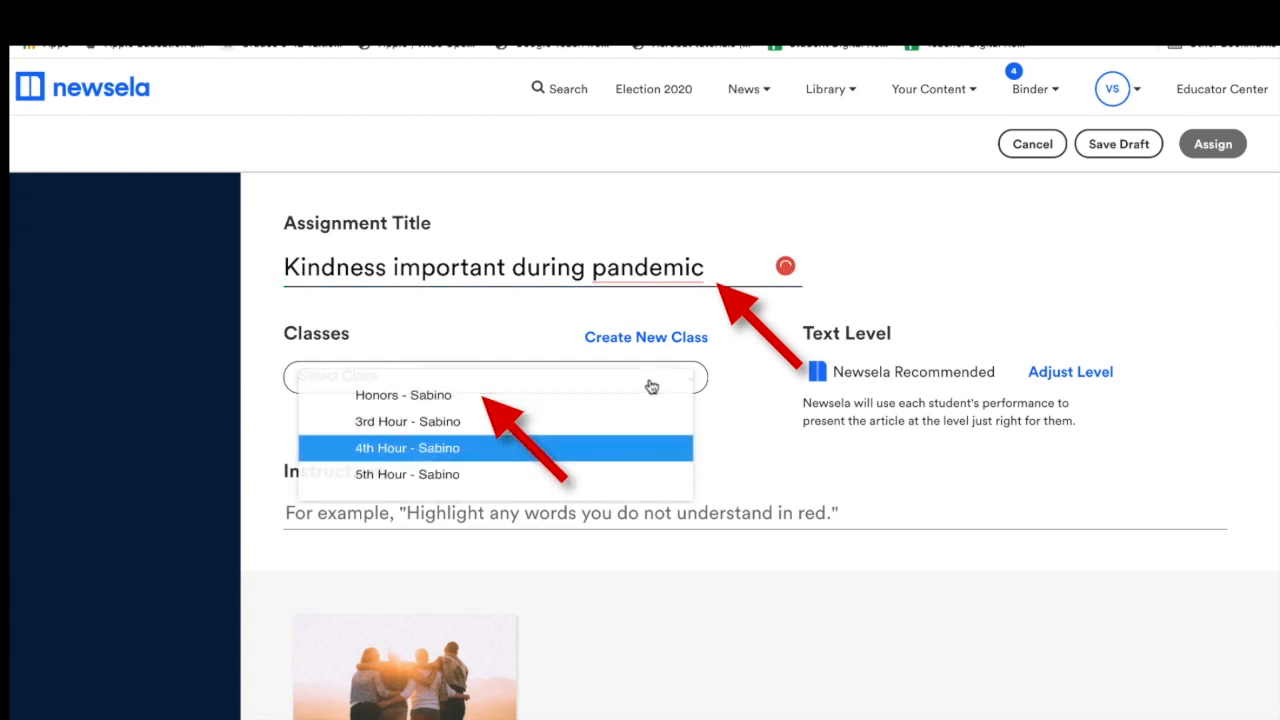
click(540, 408)
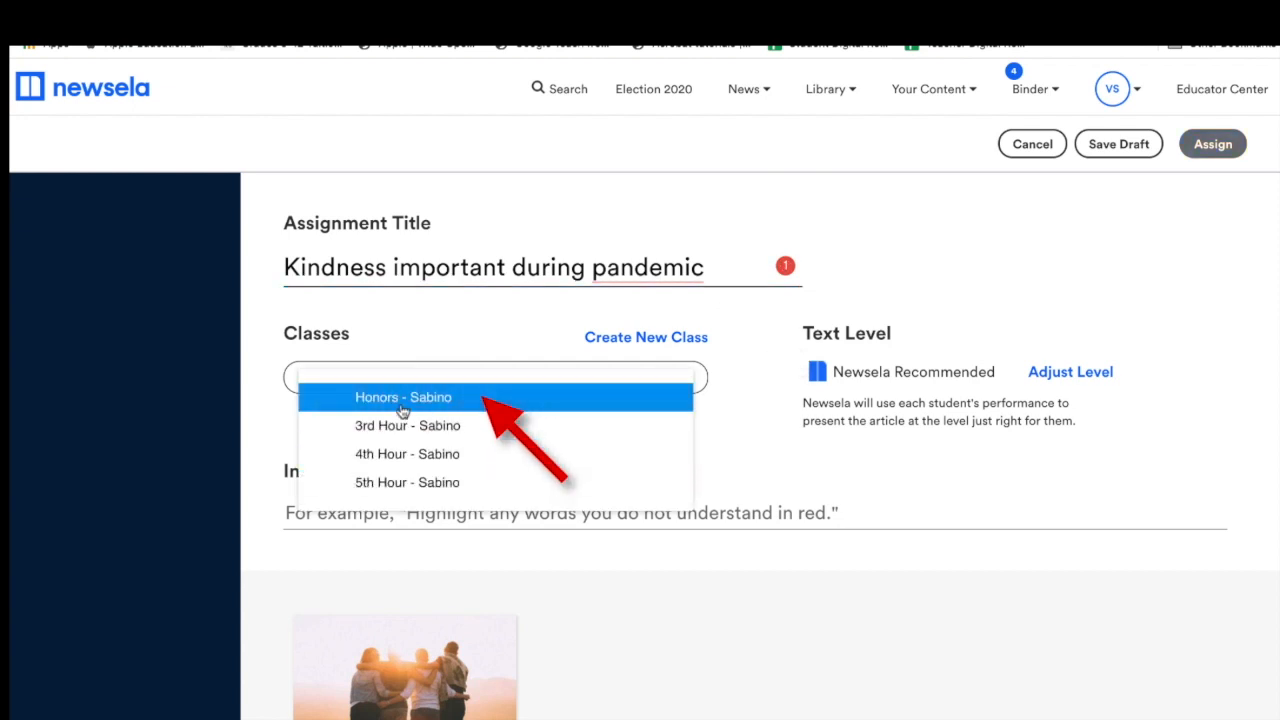
click(722, 476)
click(1035, 89)
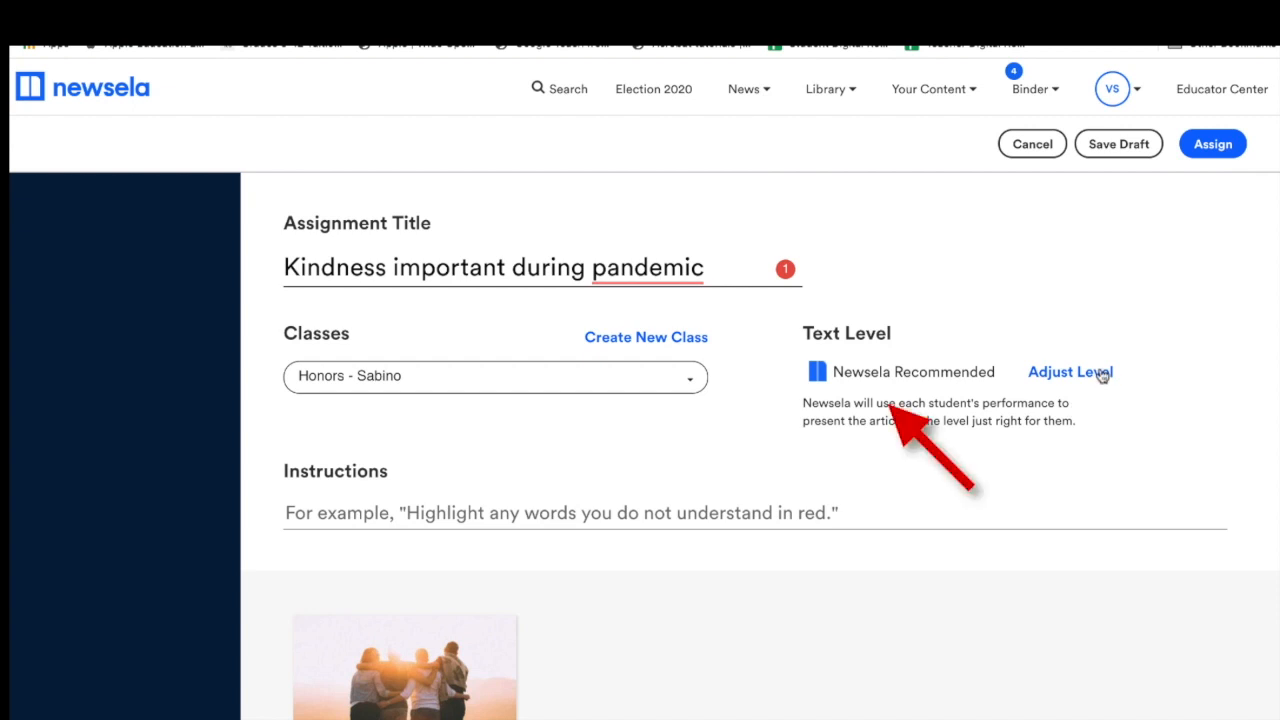
Try Grade 5 in Adjust Level, then deselect it to keep Newsela Recommended.
click(1102, 374)
click(795, 515)
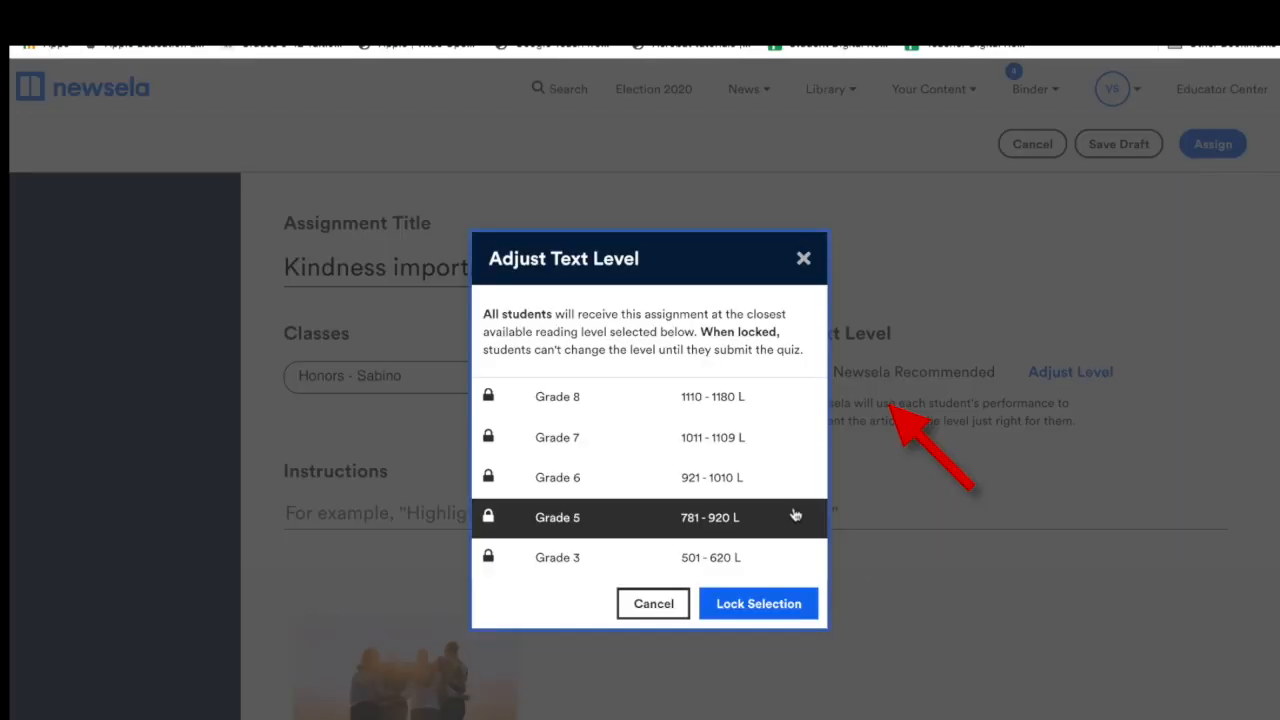
click(645, 508)
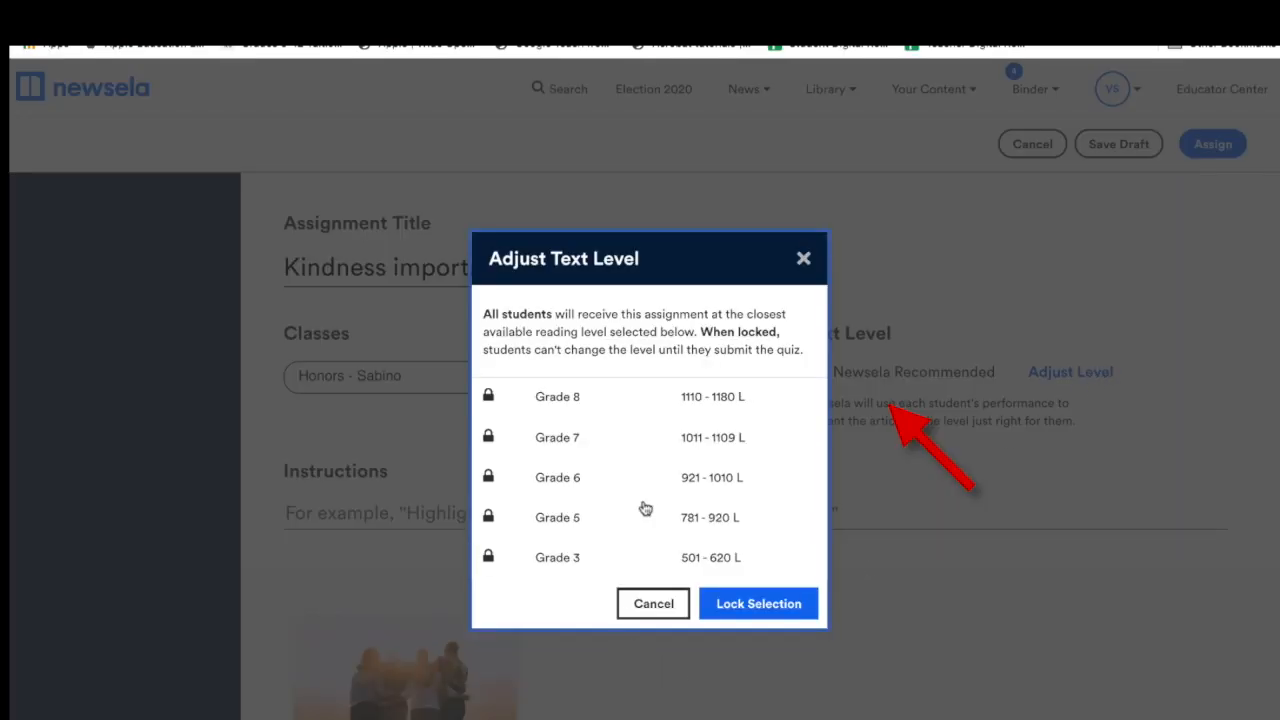
click(804, 259)
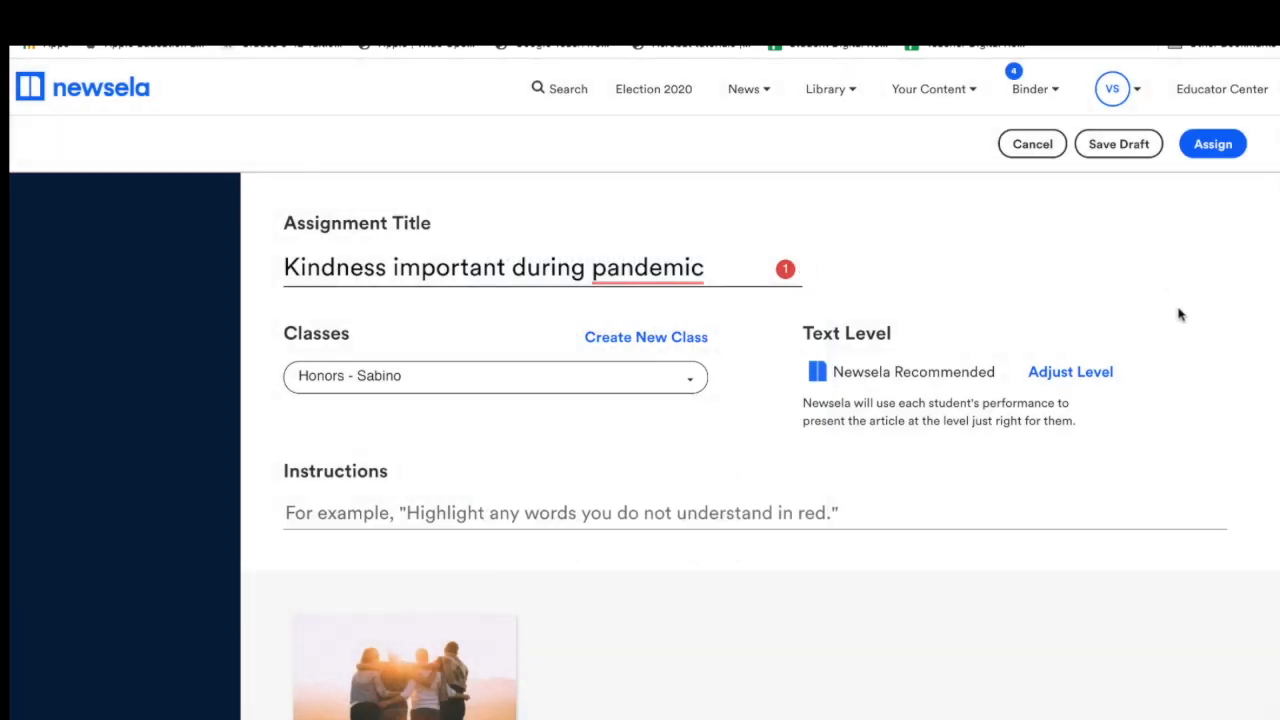
scroll(1179, 315, down, 5)
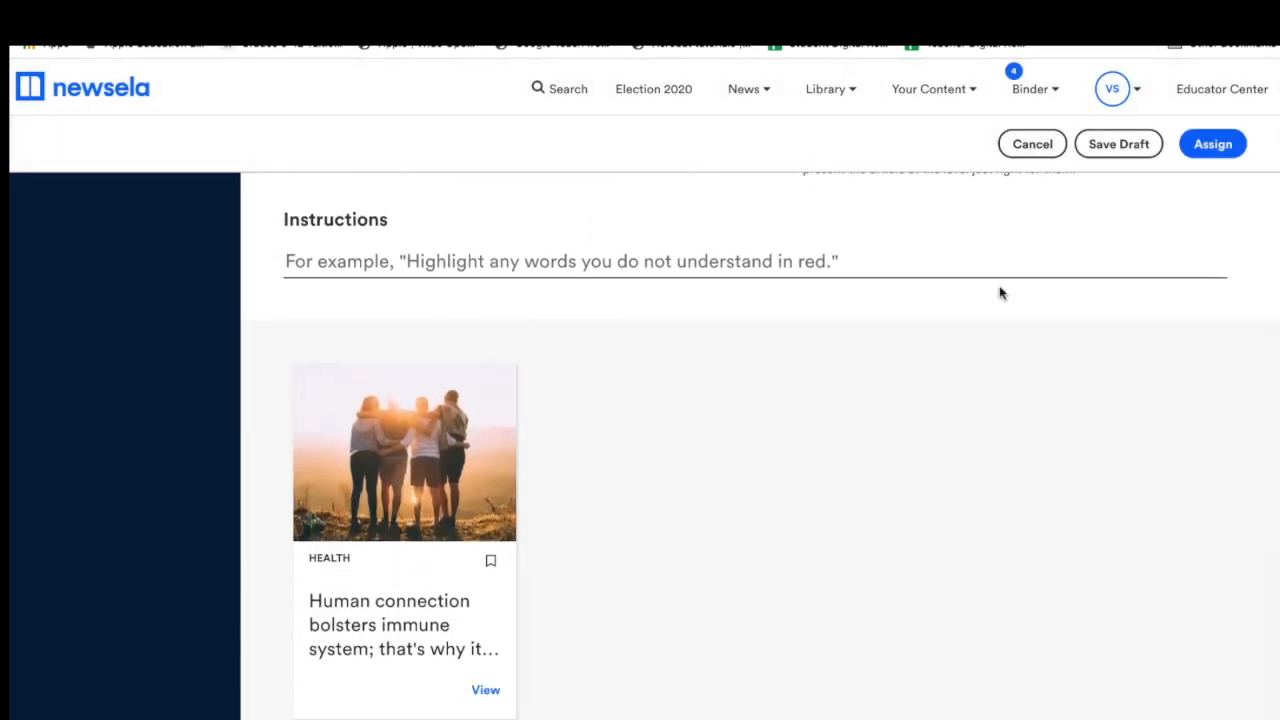
Assign the article with the instruction 'Please complete the writing activity' and filter Binder to Honors - Sabino.
click(785, 261)
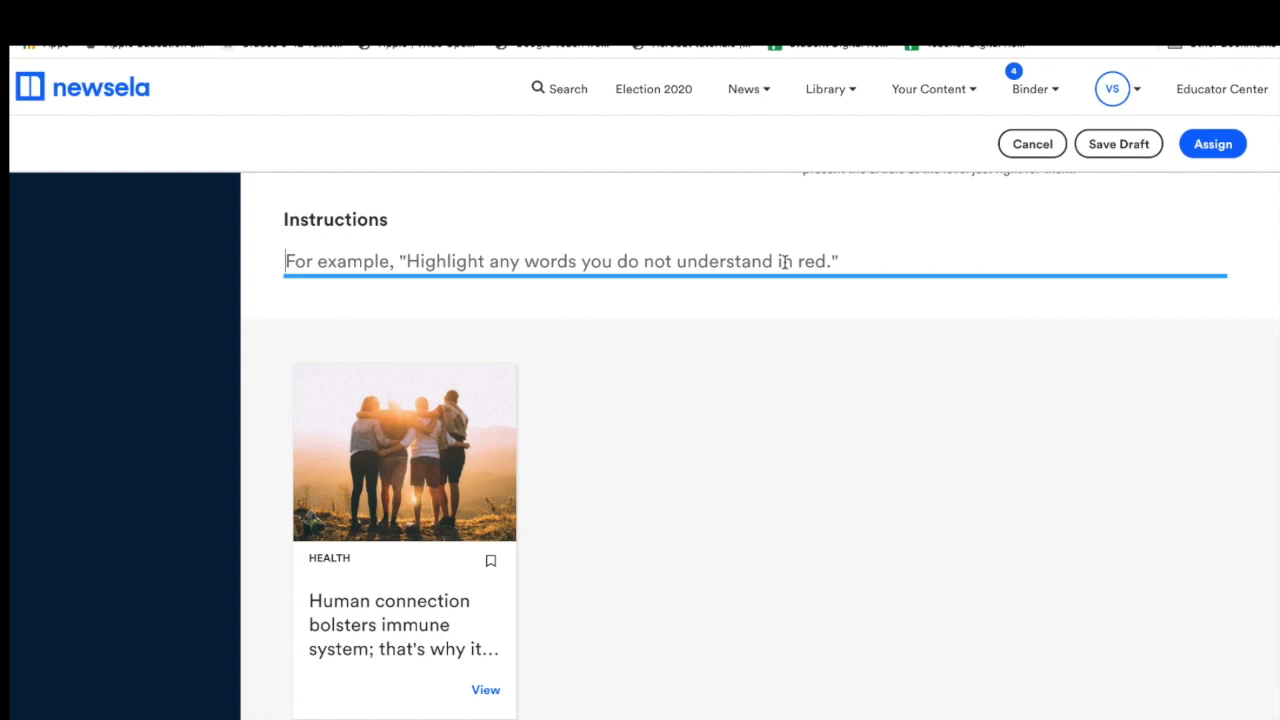
text(Please fill out t)
text(Pleas)
text(e complete )
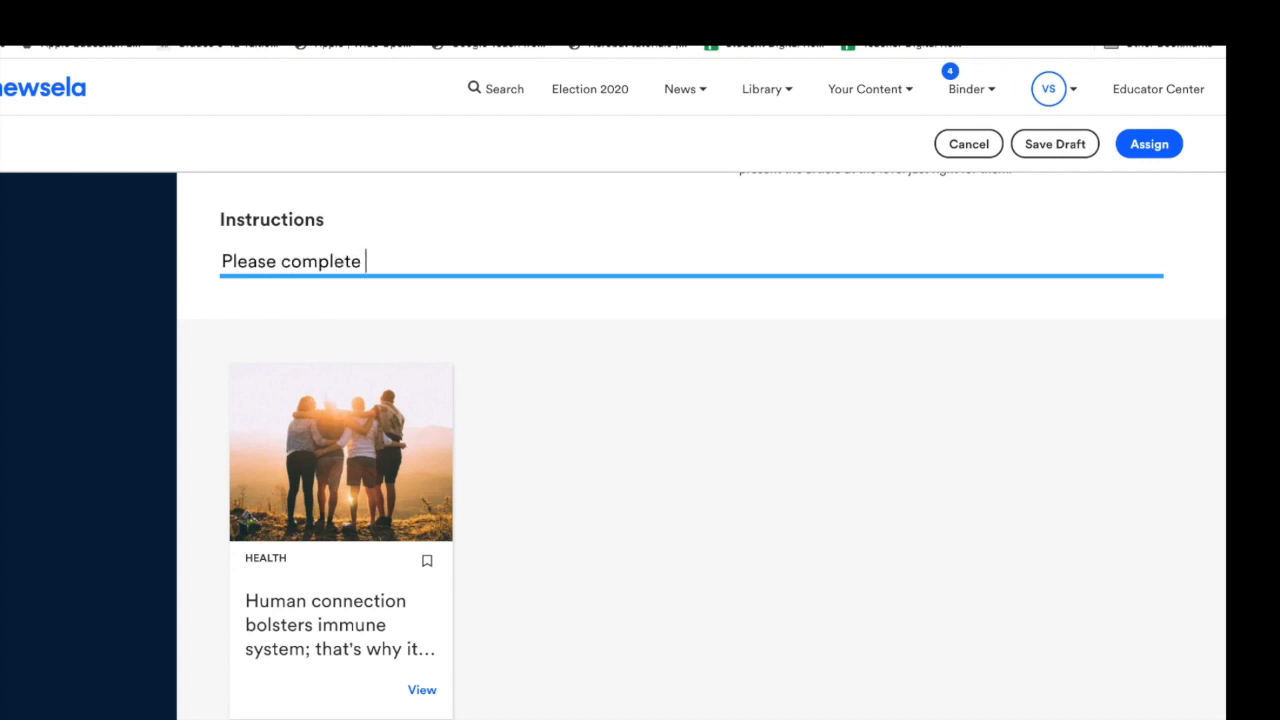
text(the writing activiti)
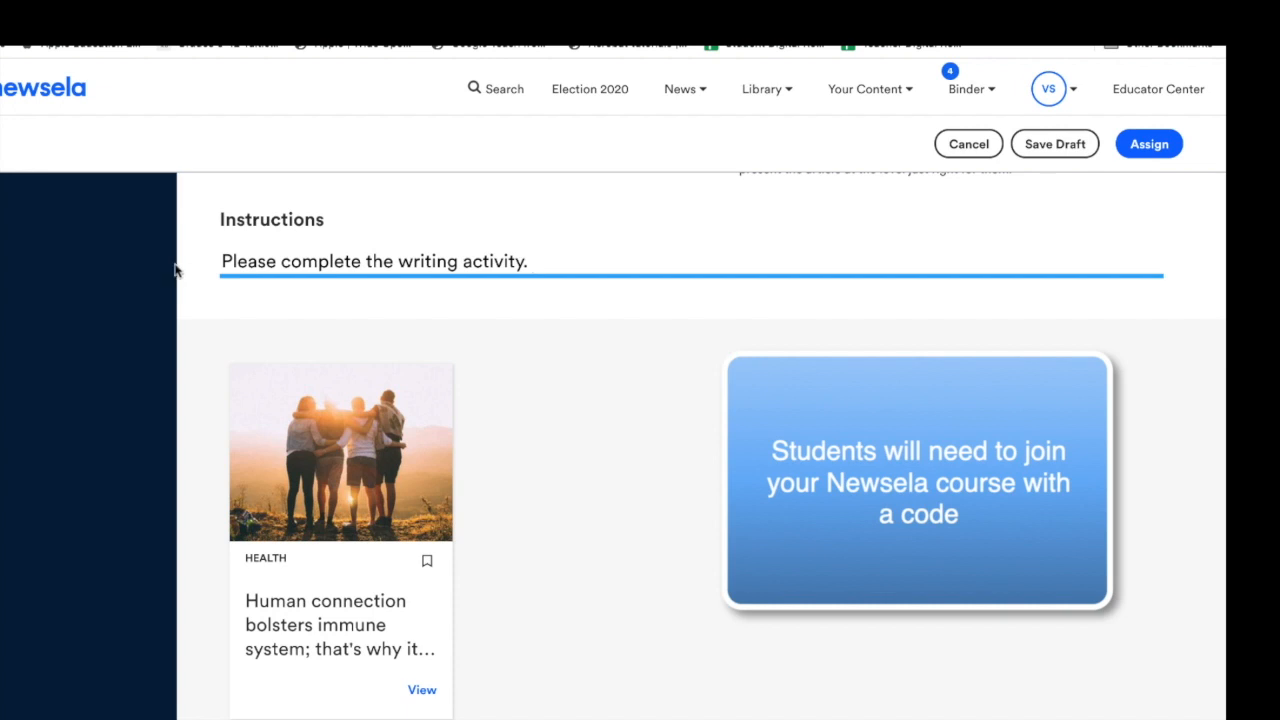
click(1150, 145)
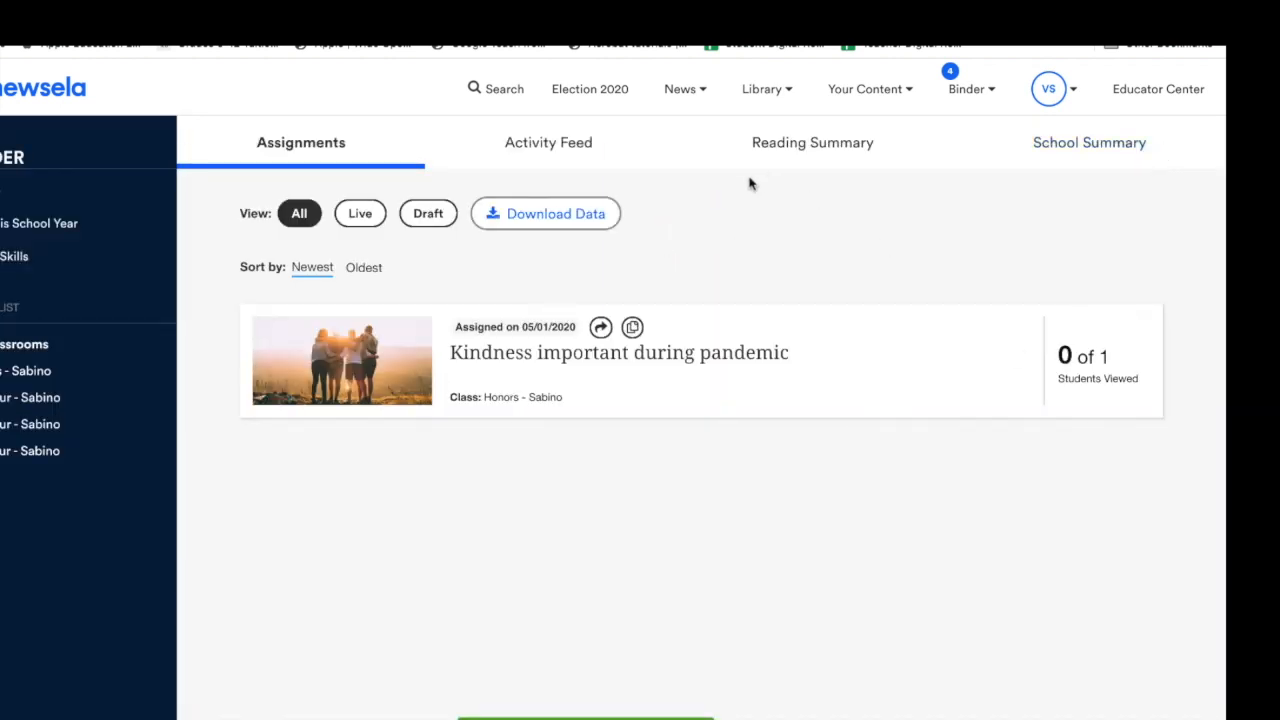
click(46, 372)
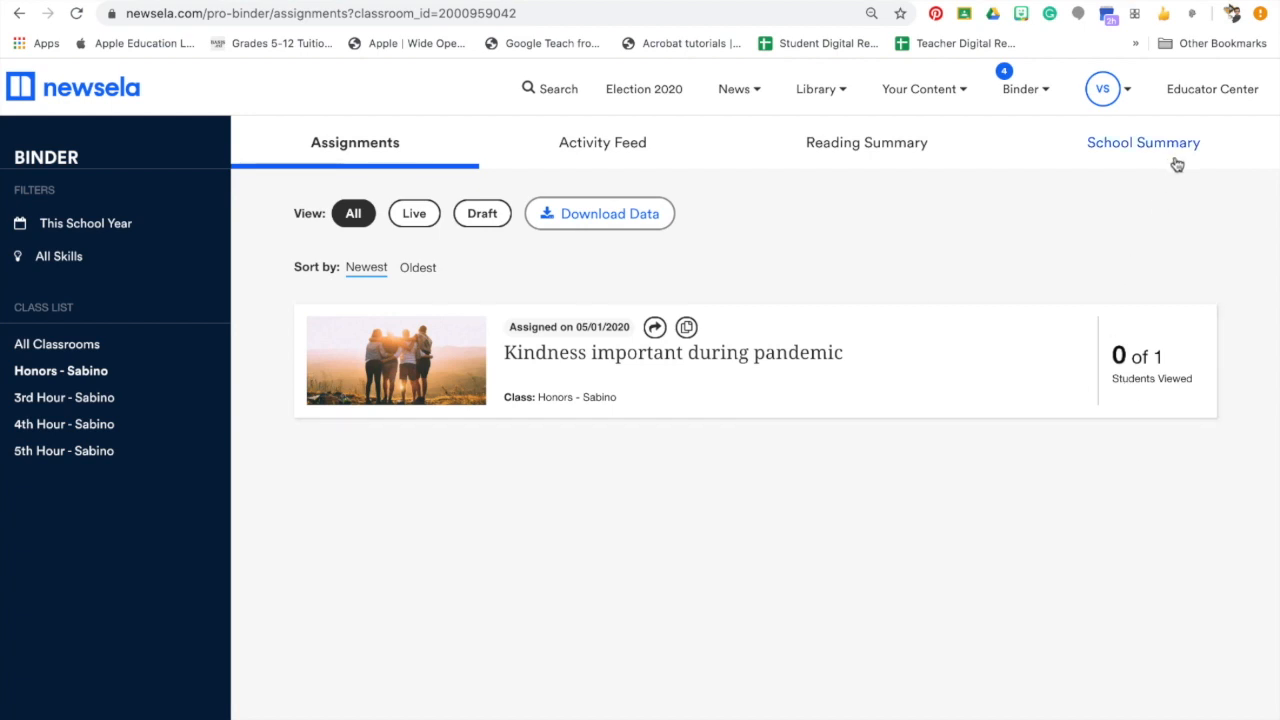
Bring up the Classes settings with join codes and select the Honors - Sabino class code.
click(1126, 90)
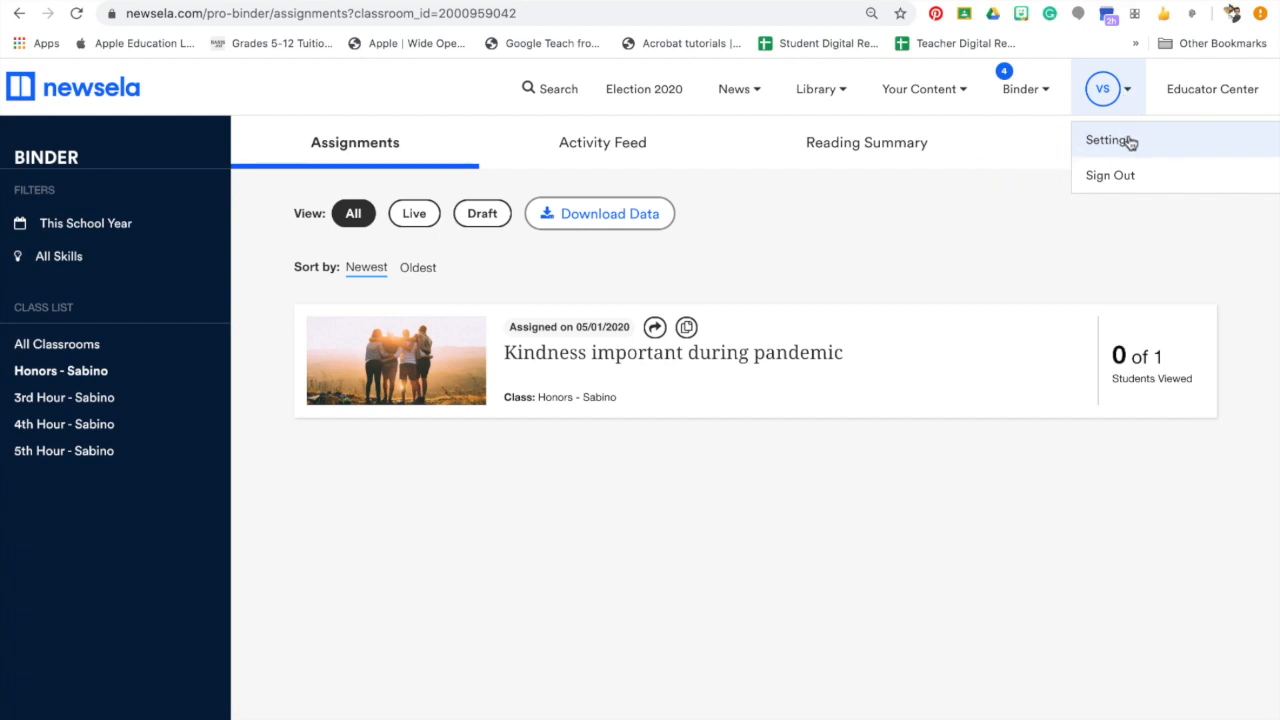
click(1128, 142)
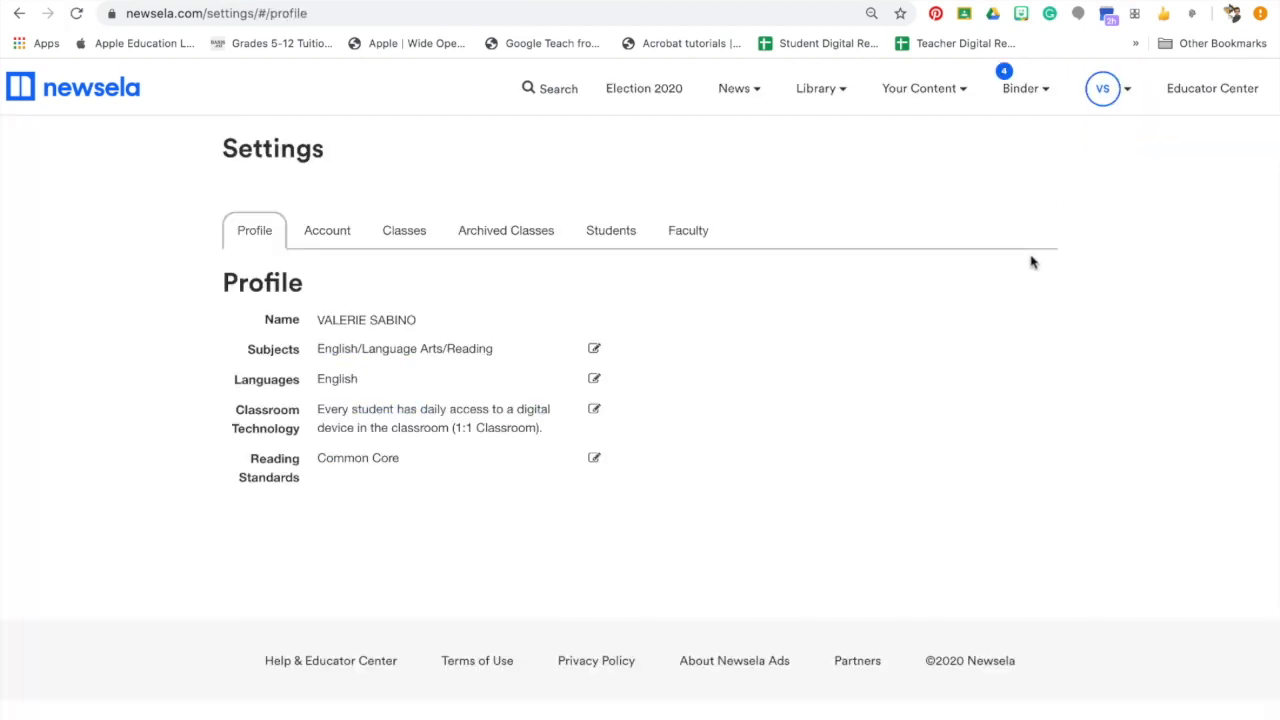
click(416, 245)
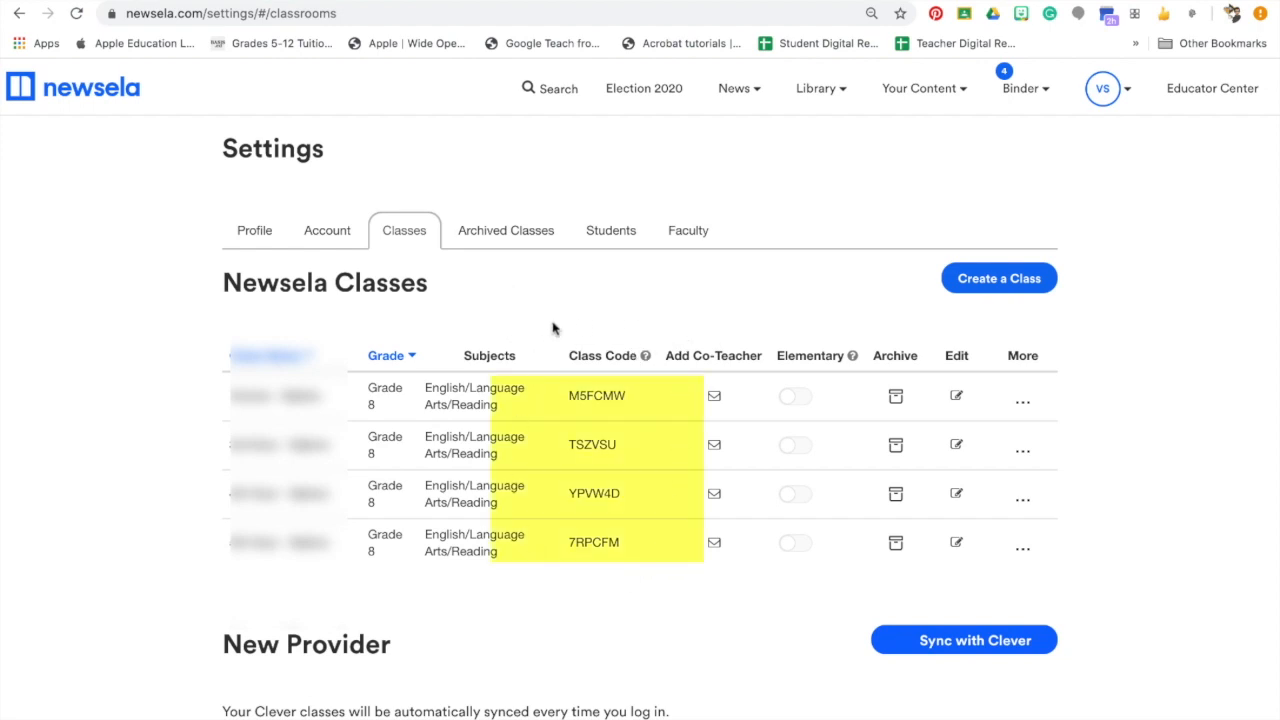
drag(631, 400, 567, 401)
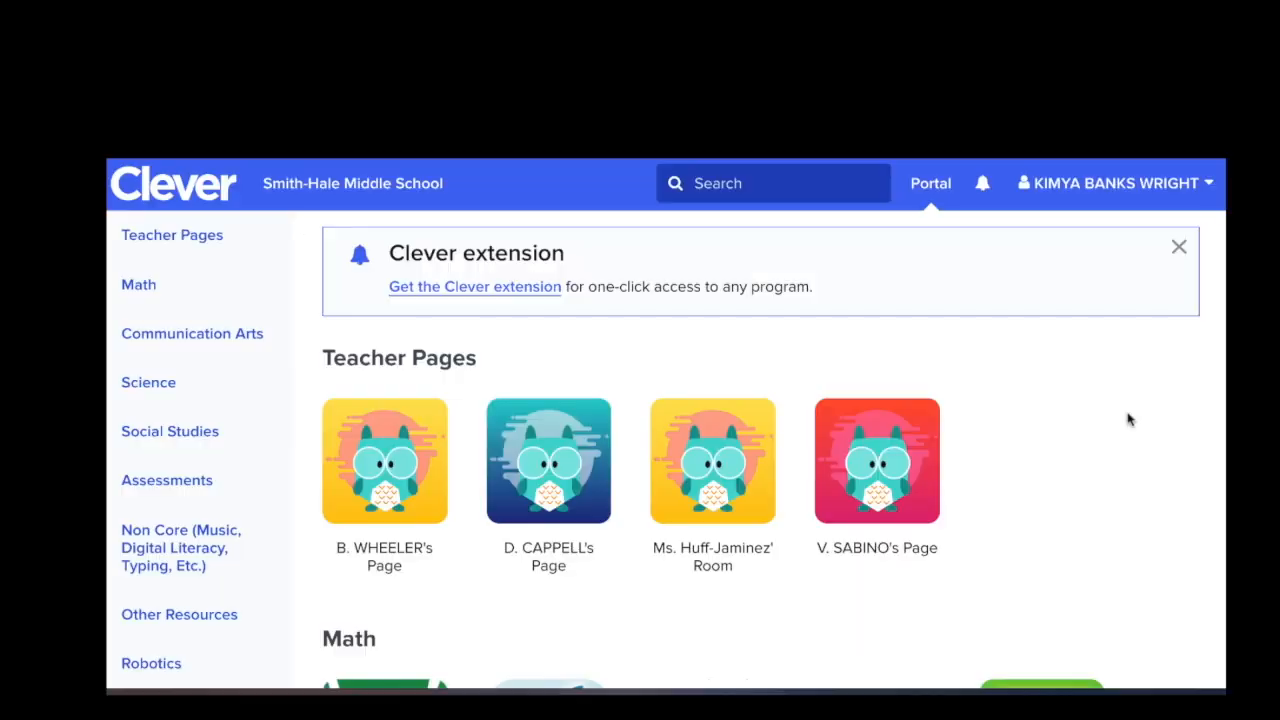
Scroll the student's Clever portal to the Social Studies apps and launch Newsela.
scroll(1128, 419, down, 1)
scroll(1128, 419, up, 1)
scroll(1128, 419, down, 10)
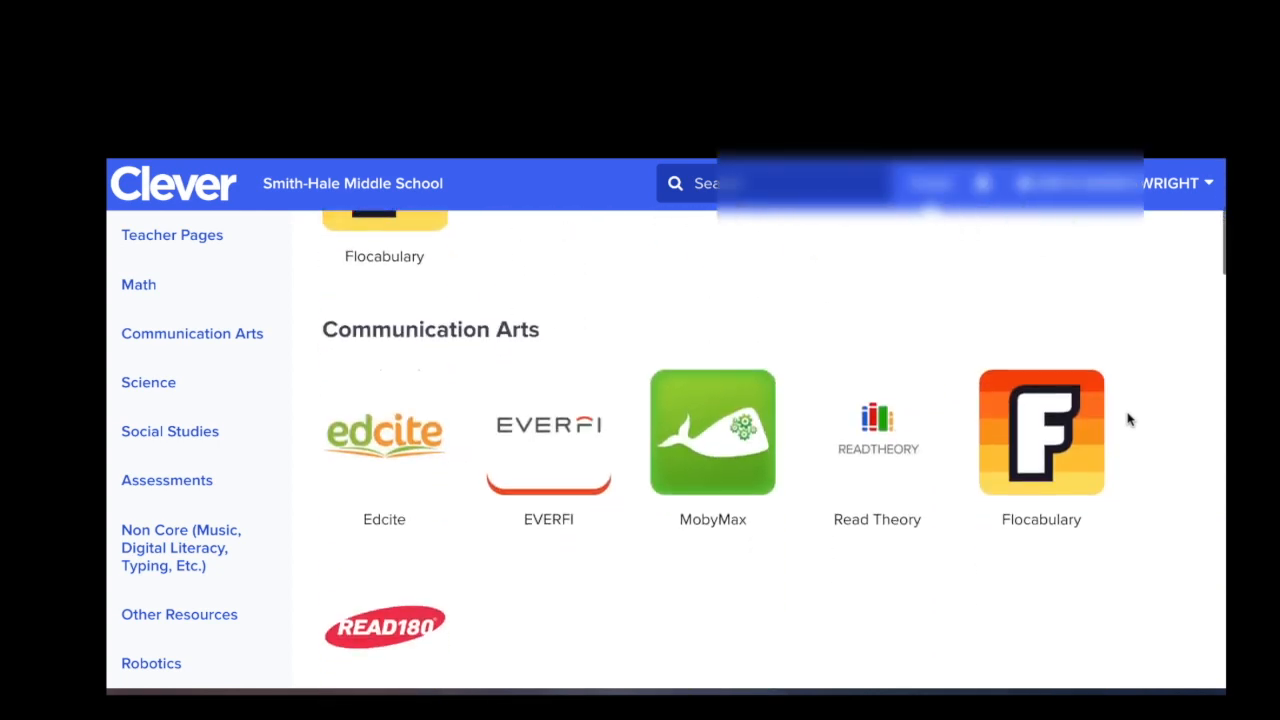
scroll(1128, 419, down, 10)
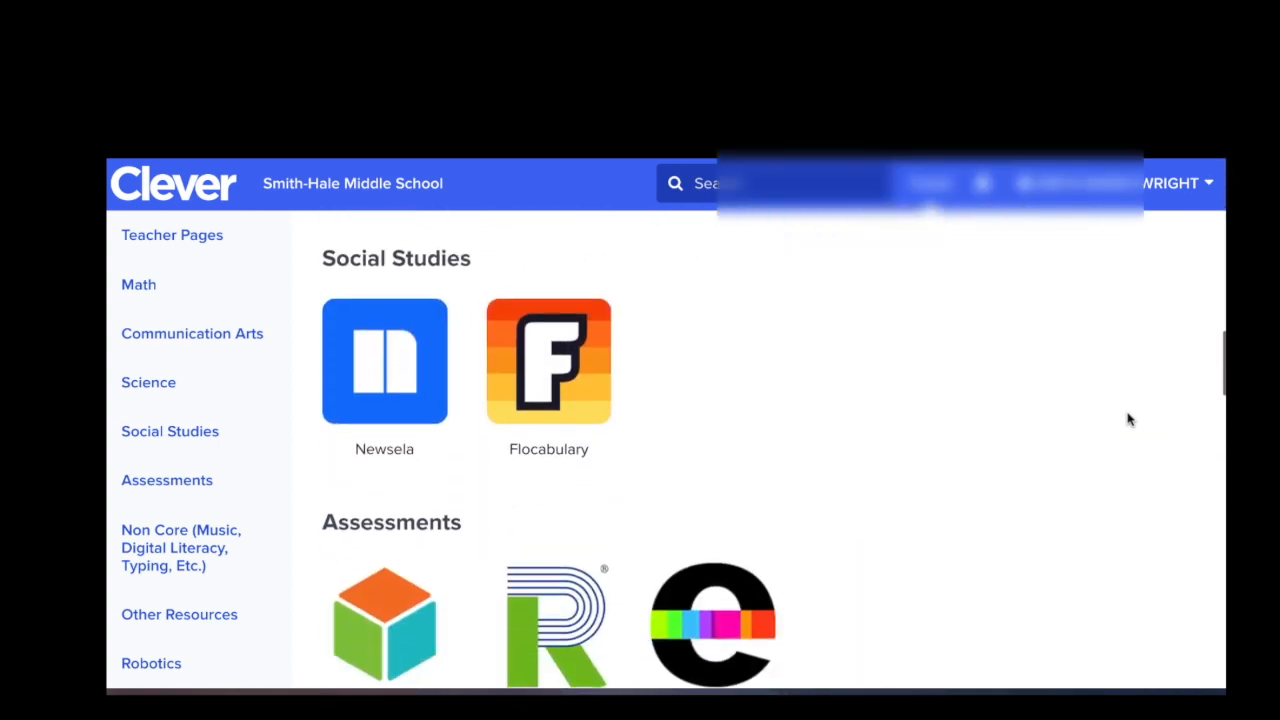
click(407, 387)
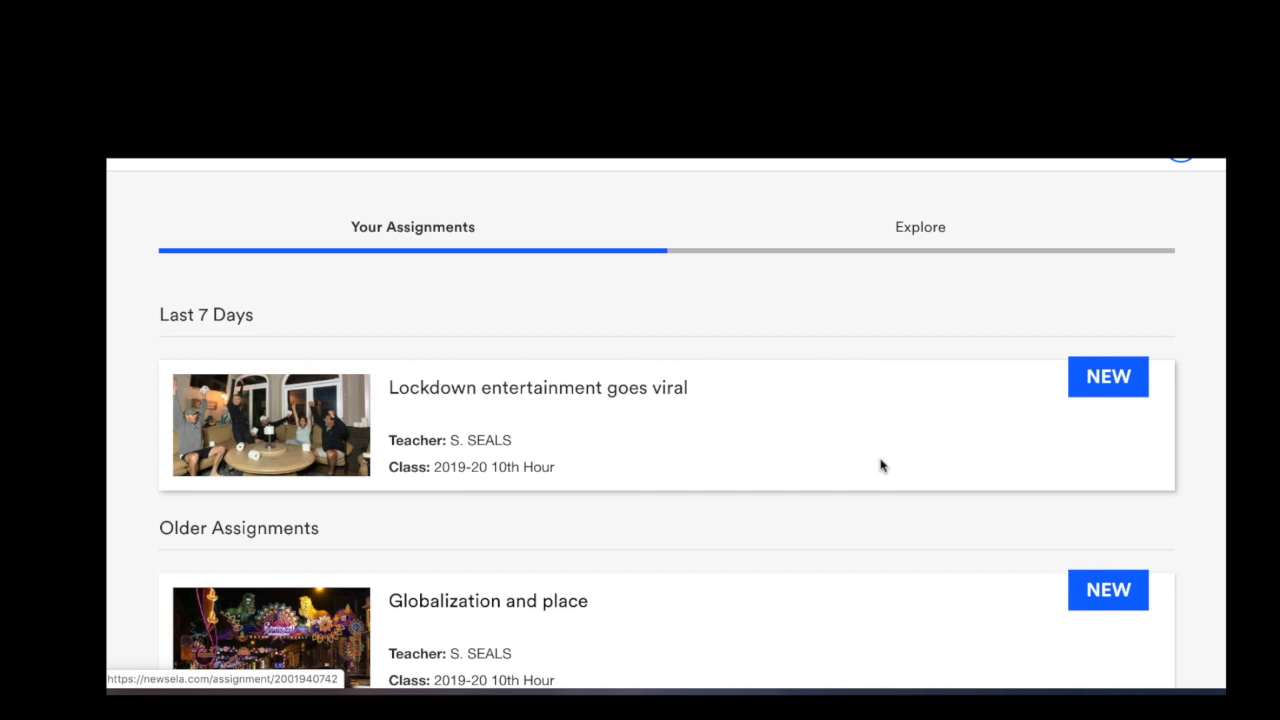
Join Honors - Sabino in the student's settings with the copied class code, then return to assignments.
mouse_move(1197, 164)
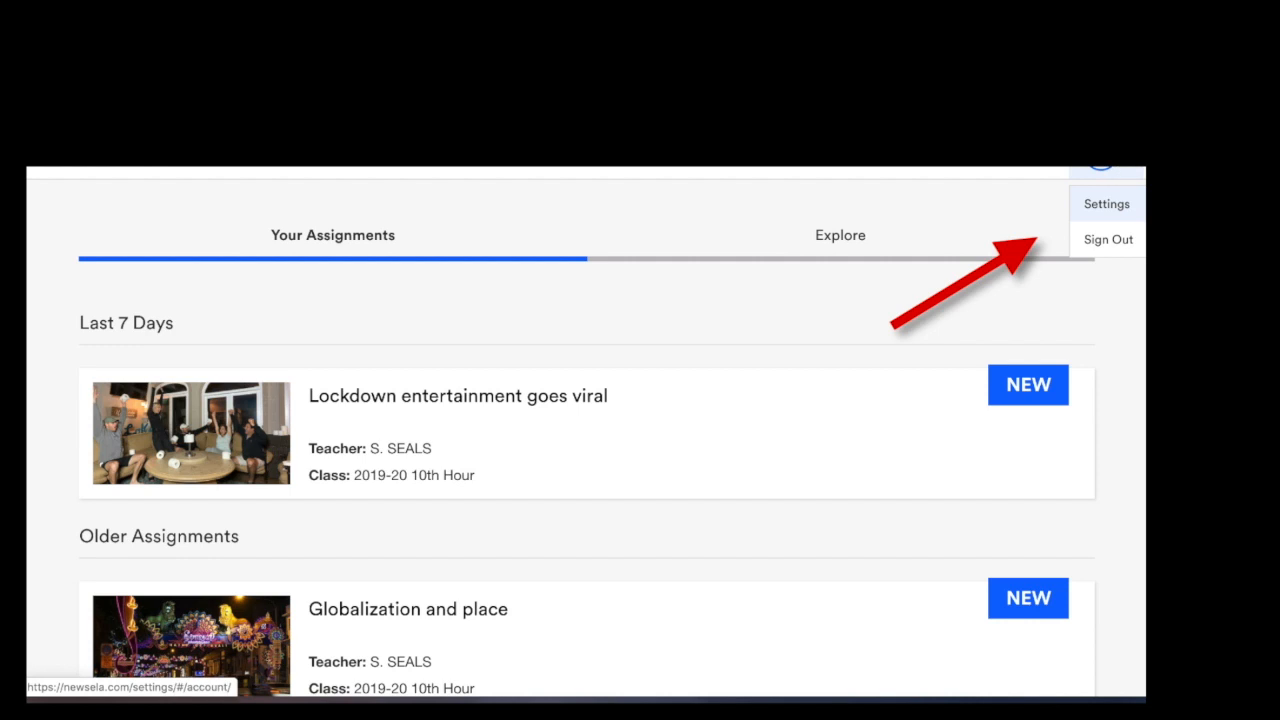
click(1108, 204)
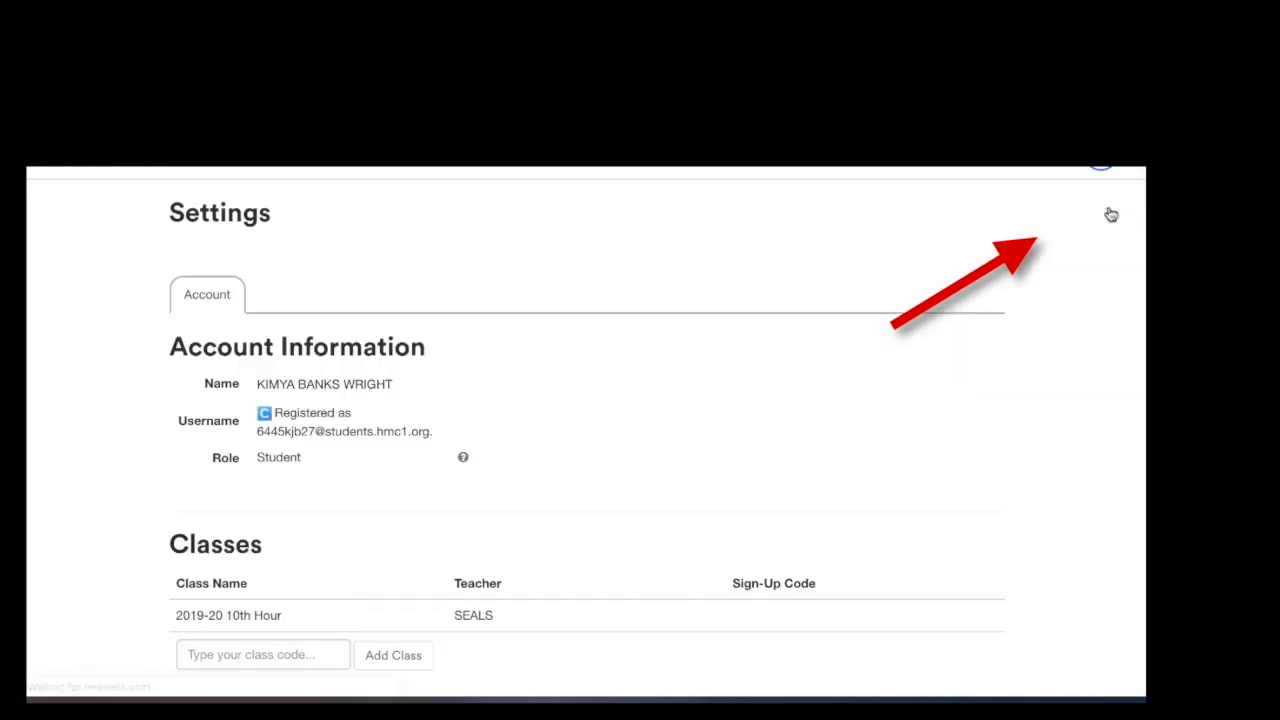
scroll(862, 325, down, 3)
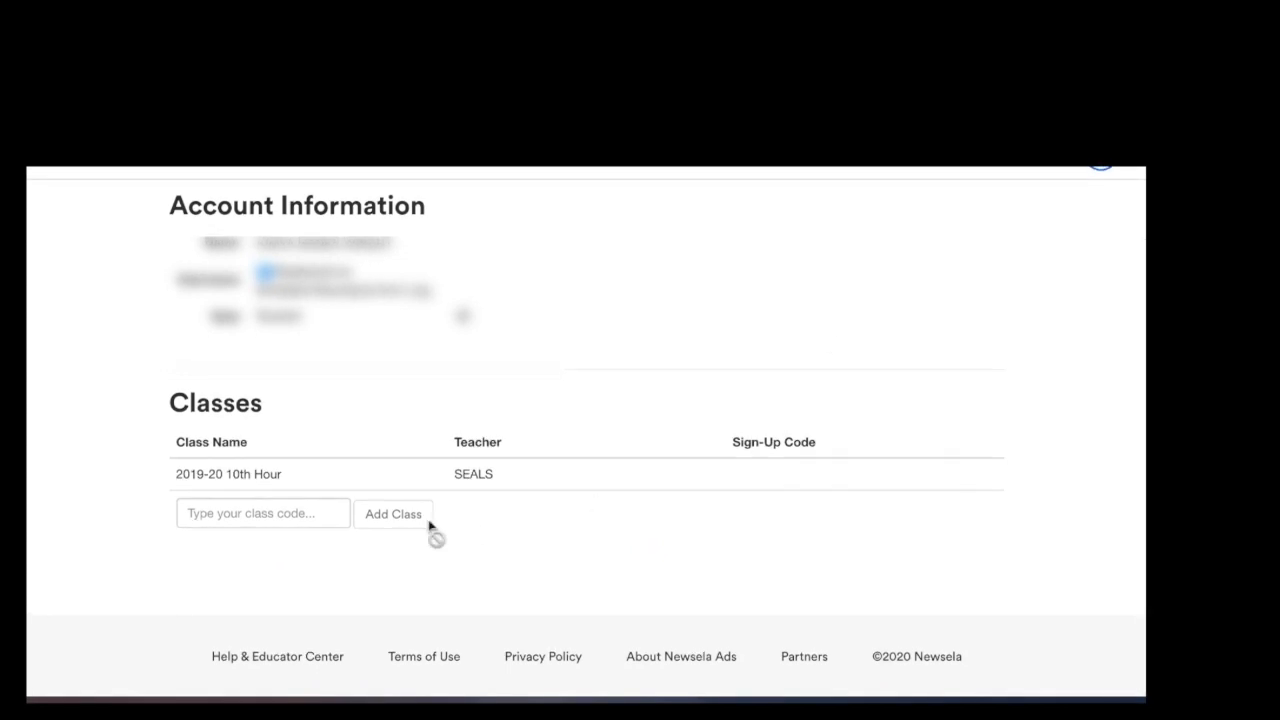
click(245, 514)
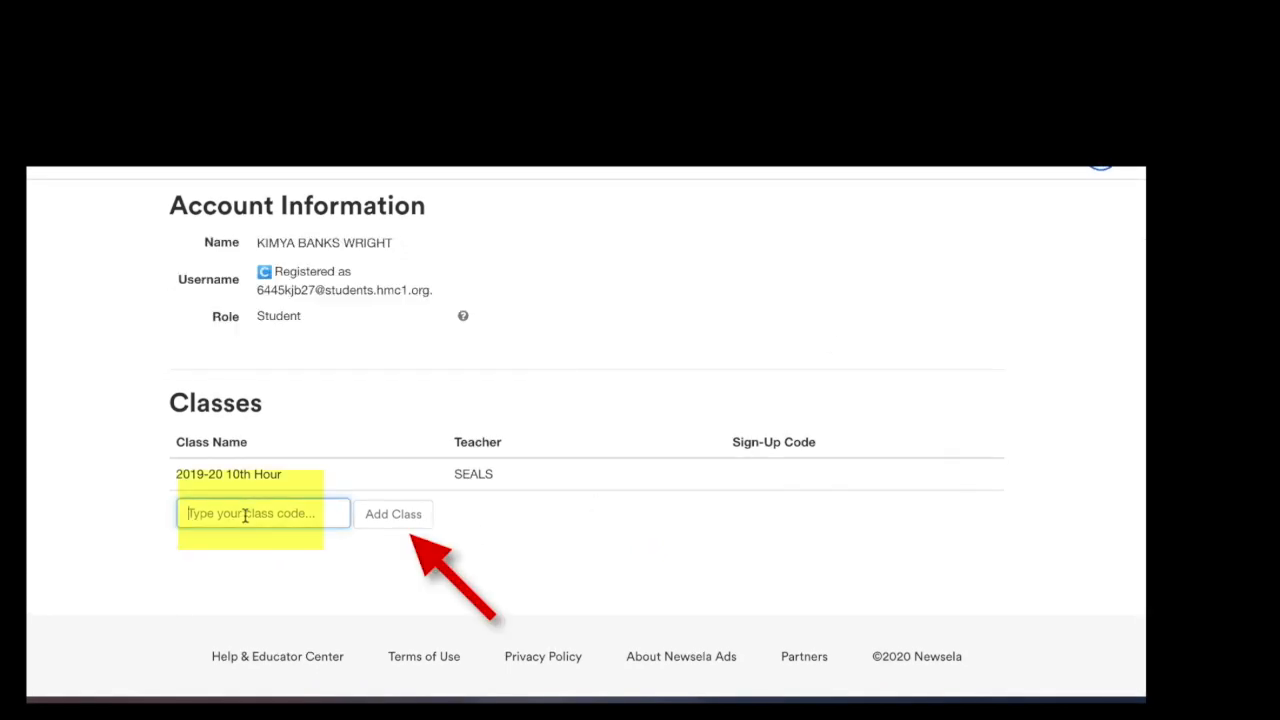
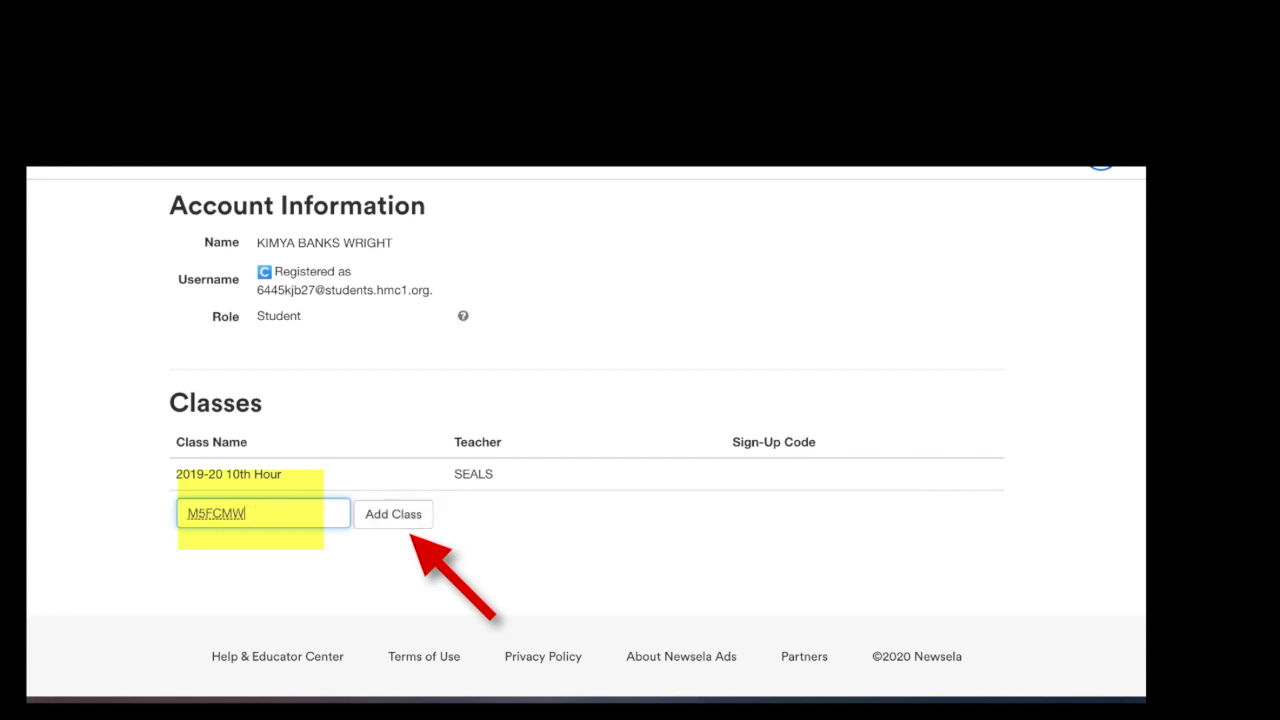
click(398, 516)
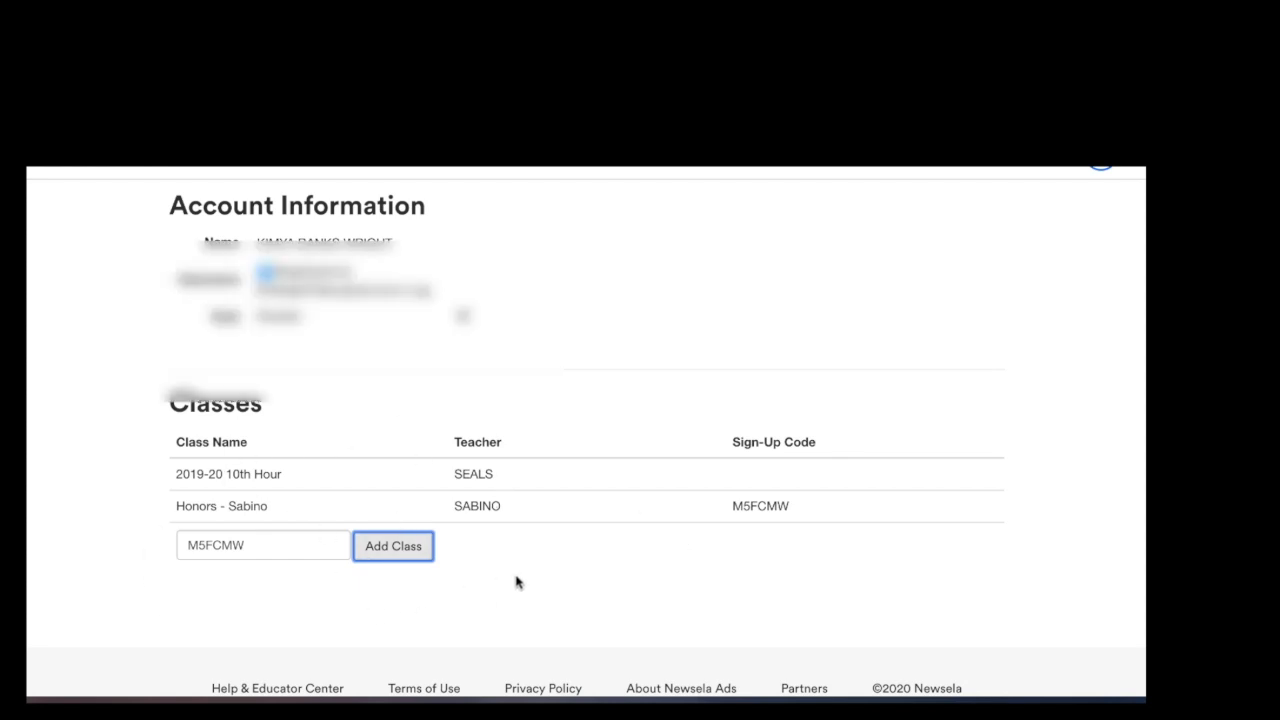
scroll(740, 423, up, 3)
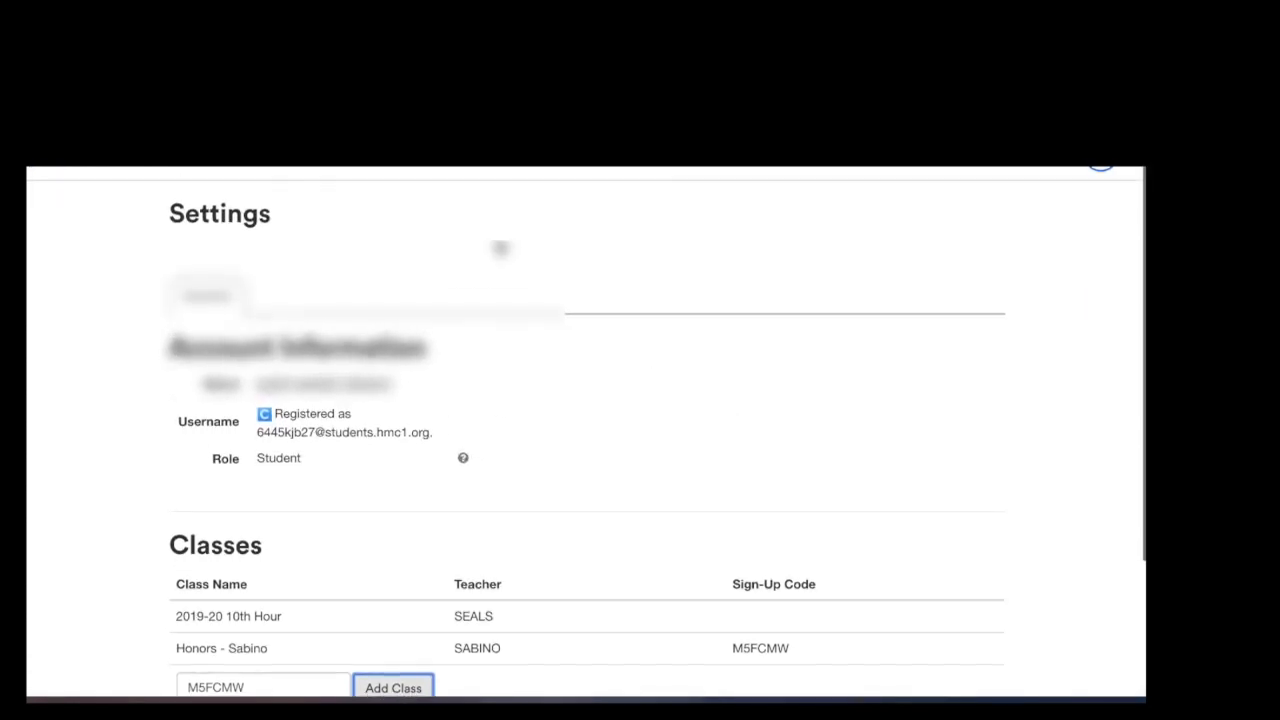
click(128, 166)
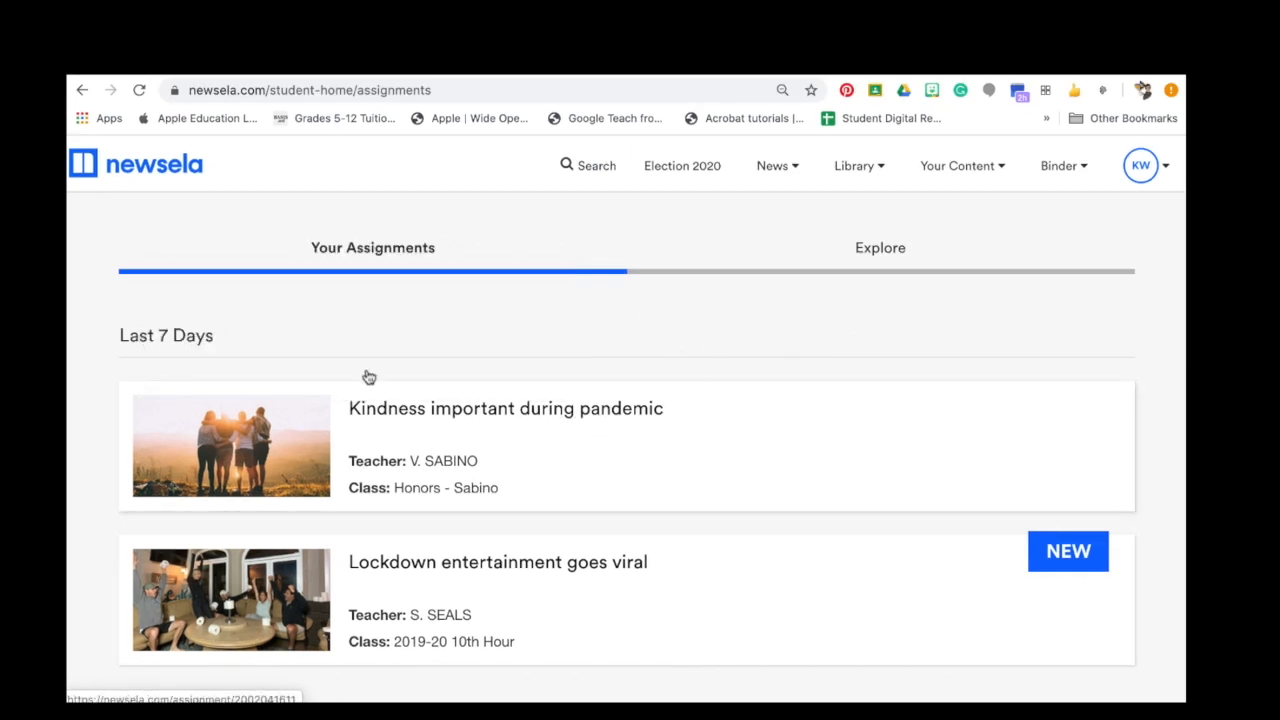
Open the Kindness important during pandemic assignment and its human connection article.
click(631, 417)
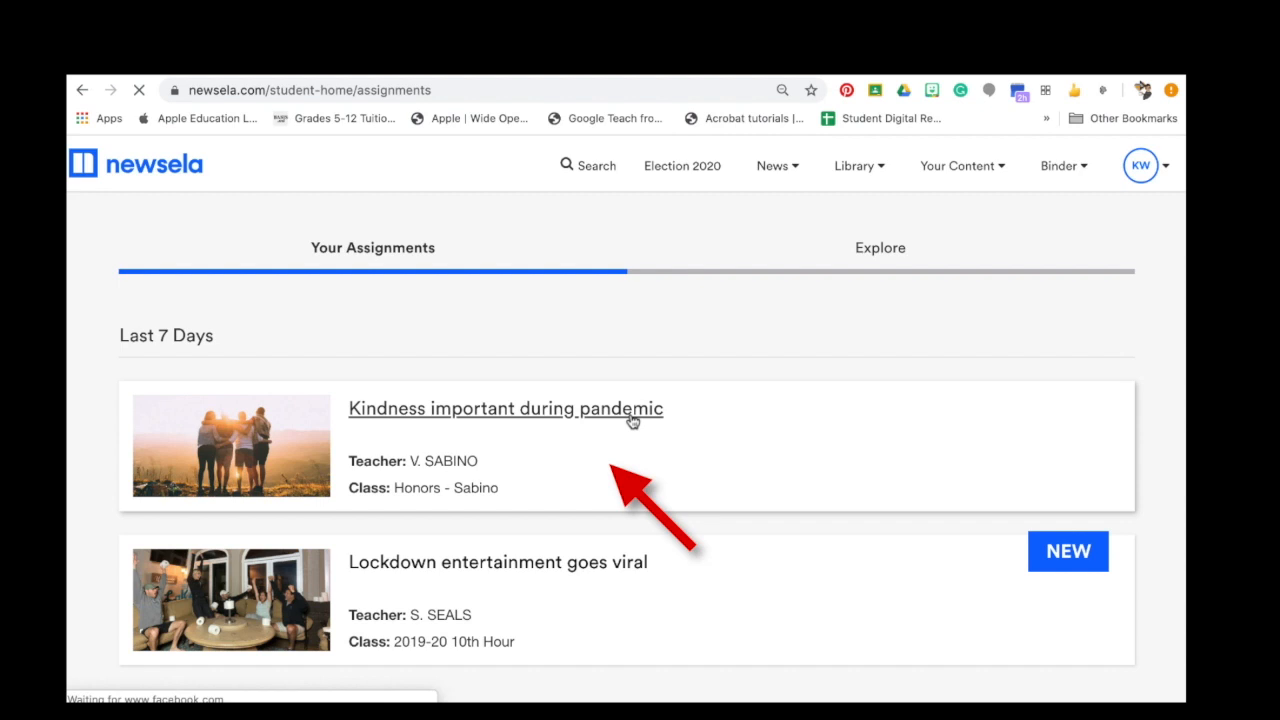
scroll(751, 492, down, 3)
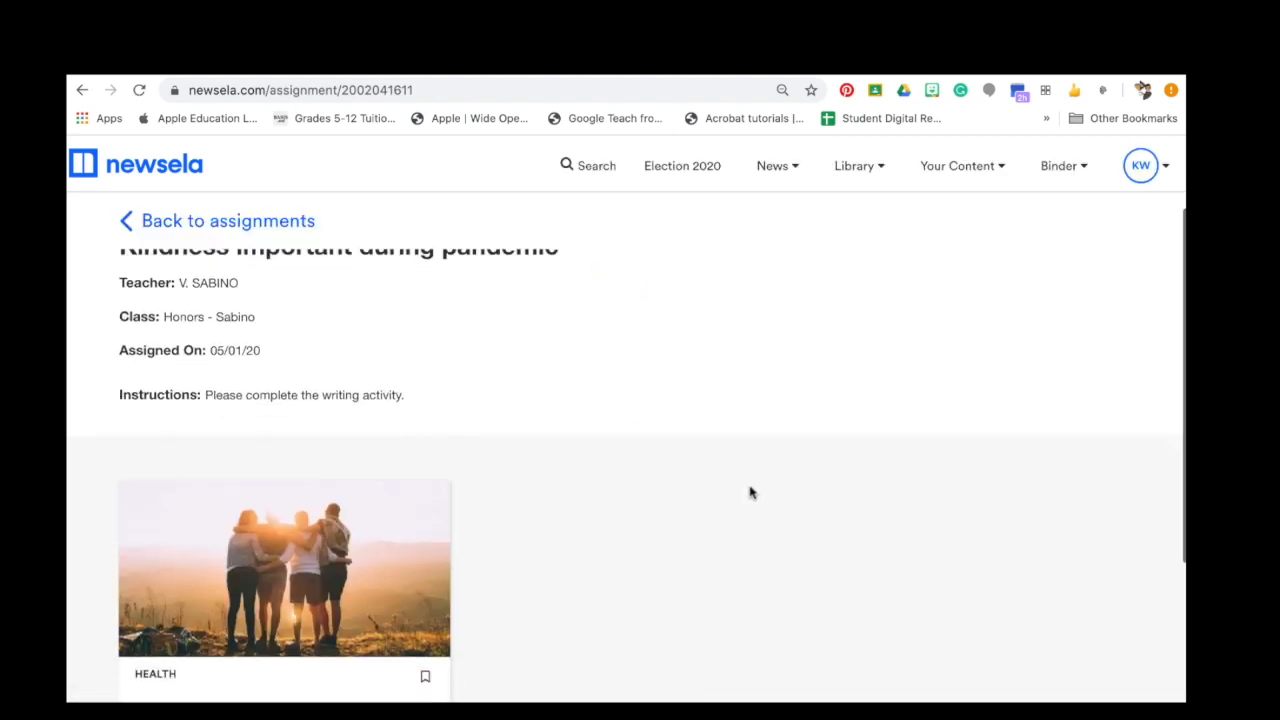
scroll(751, 492, down, 3)
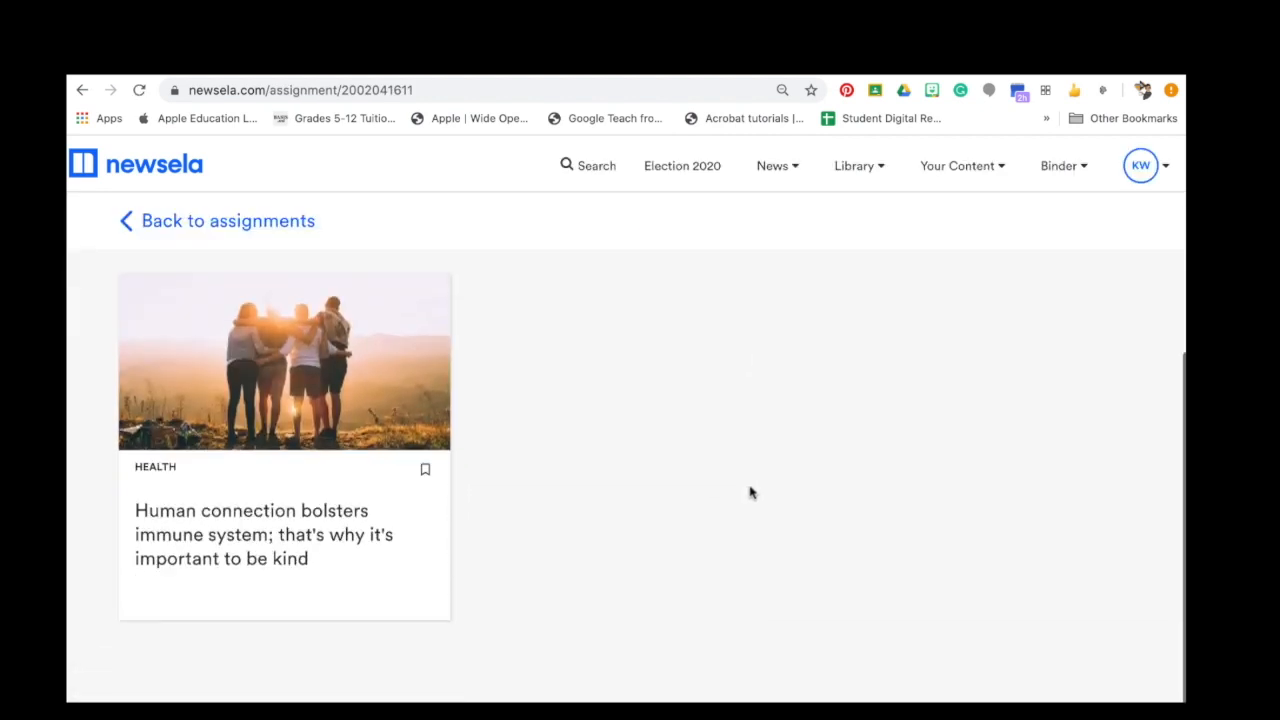
click(238, 519)
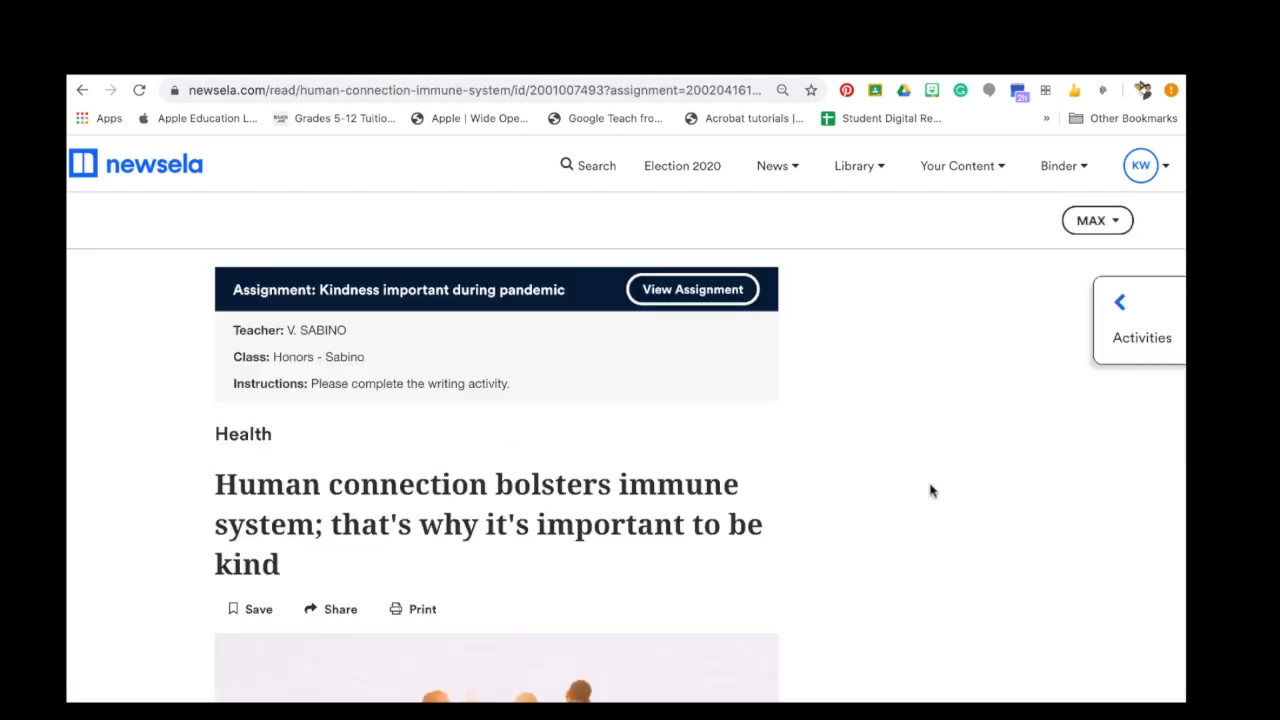
Read through the health article, scroll back to the top, and bring up its activities.
scroll(930, 490, down, 8)
scroll(928, 440, down, 12)
scroll(928, 379, down, 15)
scroll(928, 379, down, 12)
scroll(928, 378, up, 1)
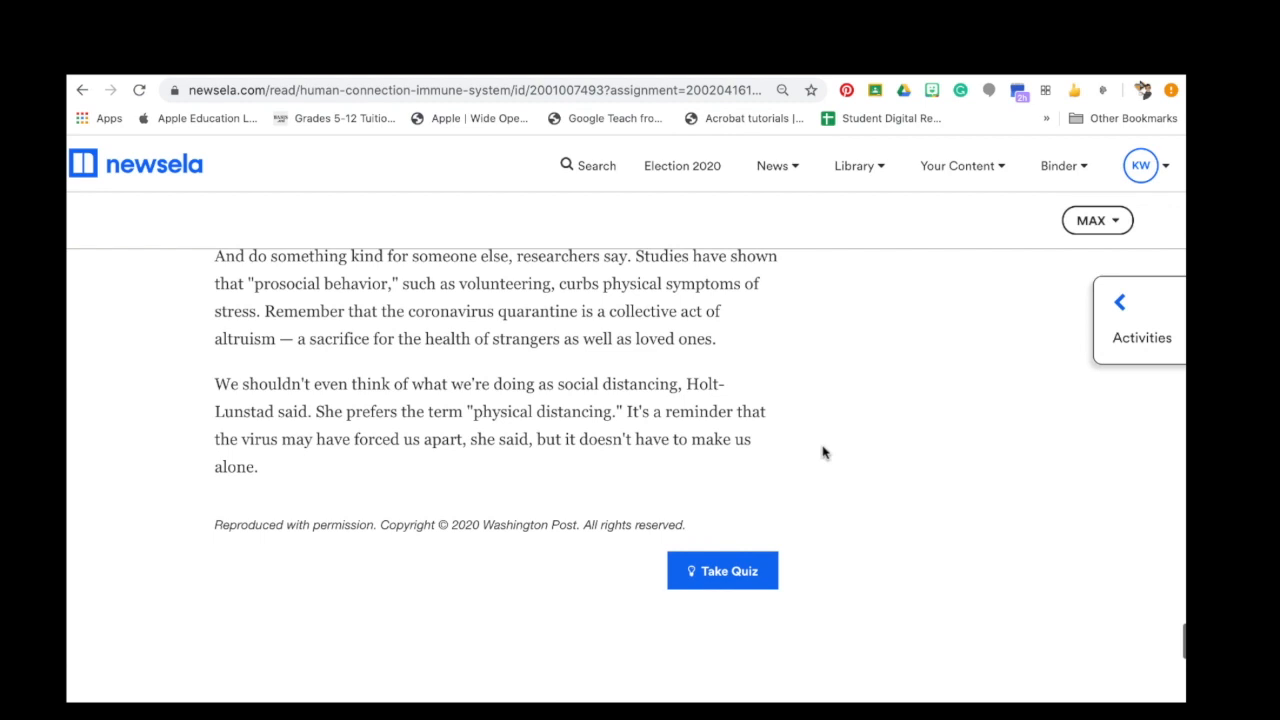
scroll(857, 487, up, 20)
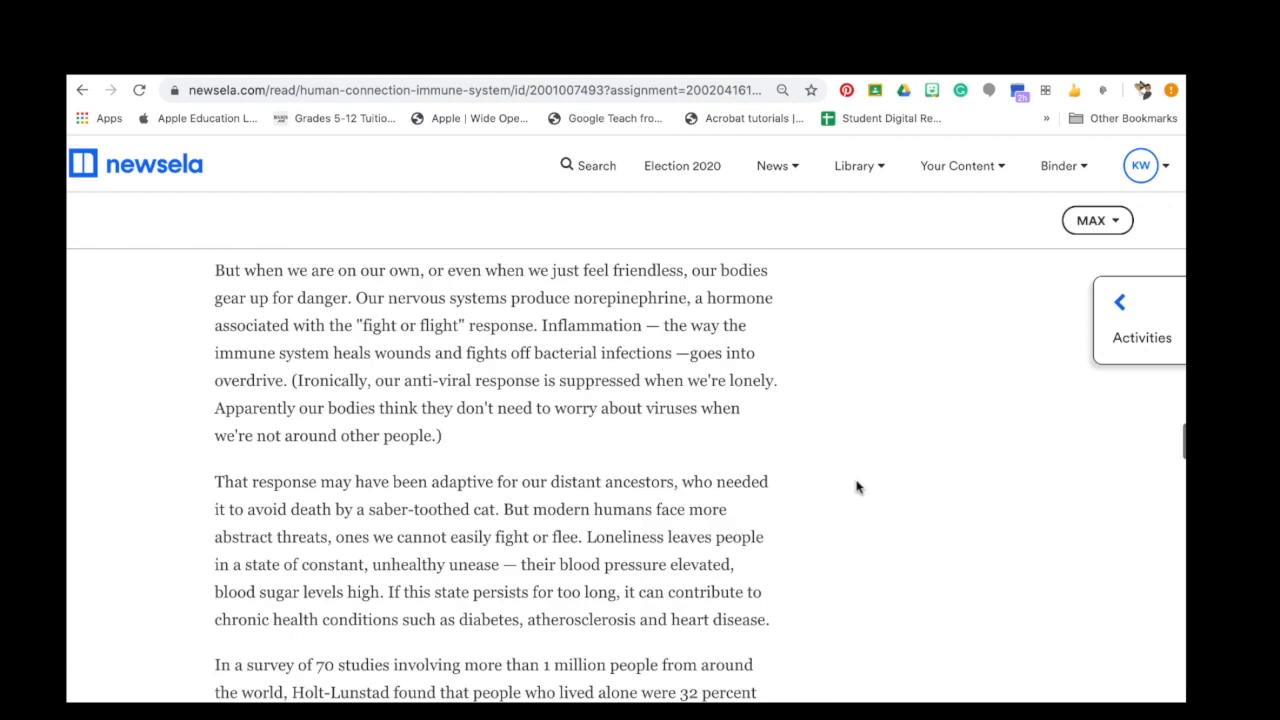
click(1120, 320)
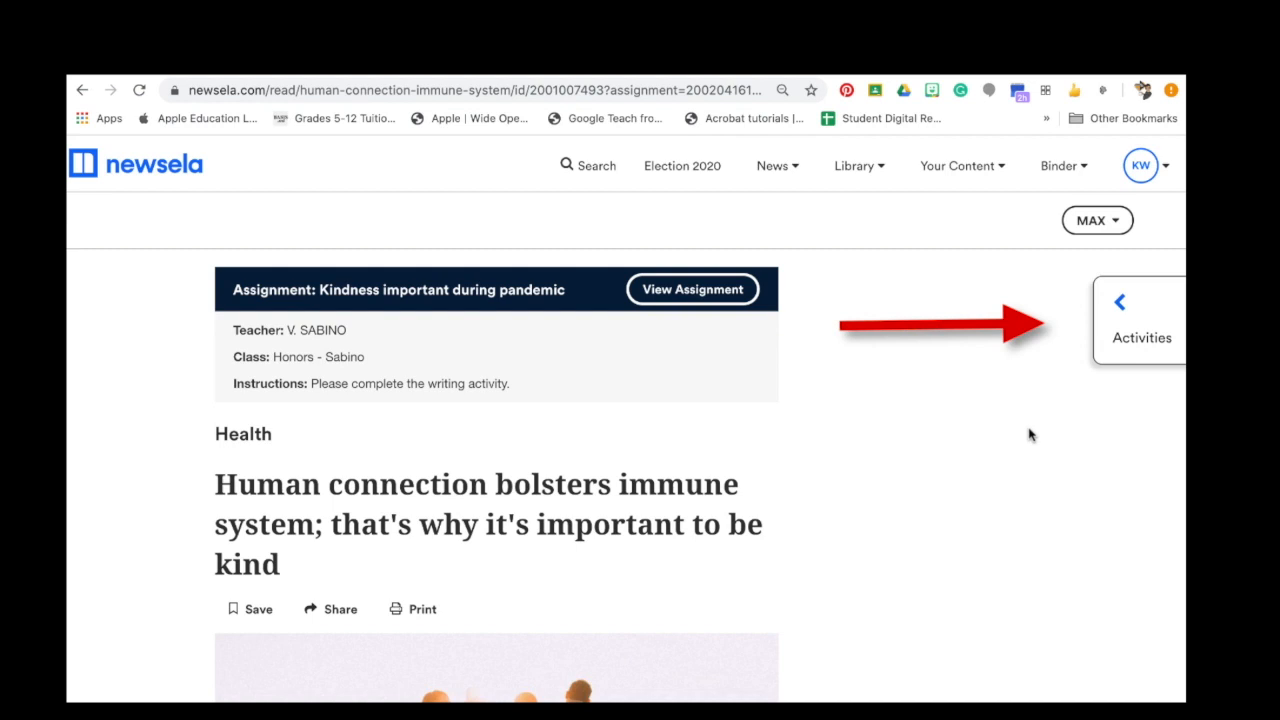
Check the Honors class Write activity response, then go back to the Kindness assignment page.
click(1131, 325)
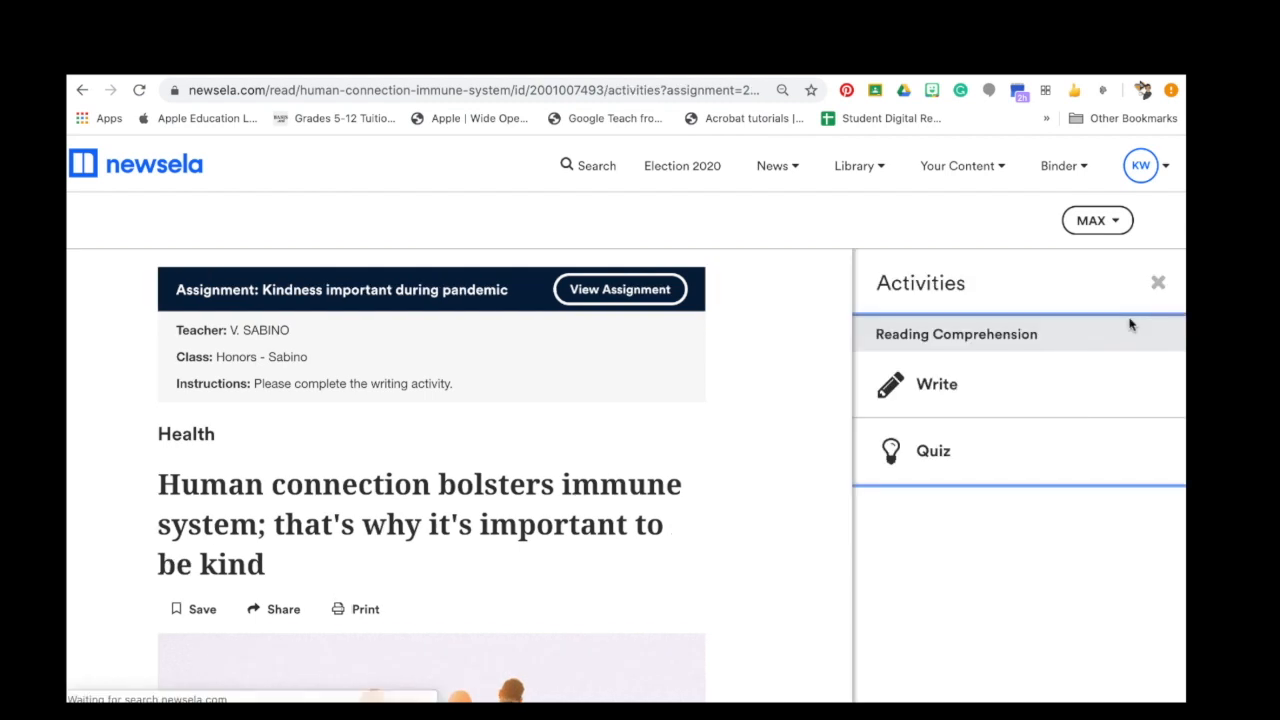
click(946, 388)
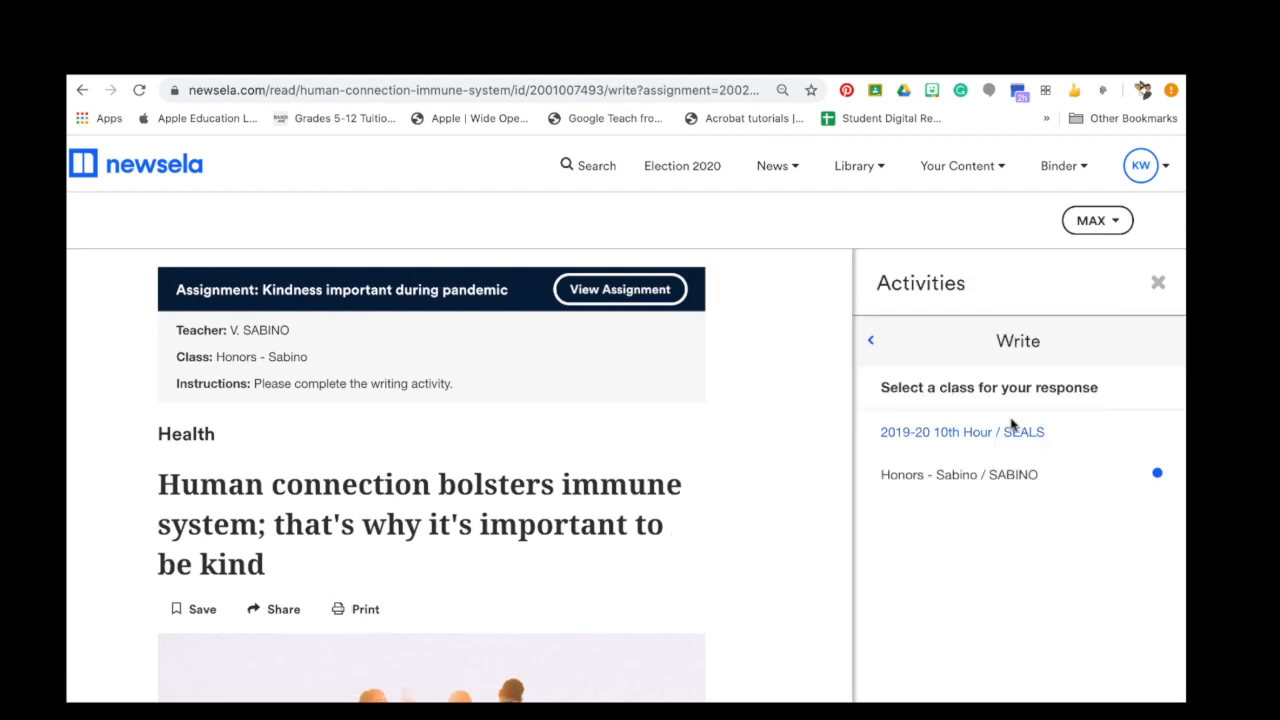
click(995, 480)
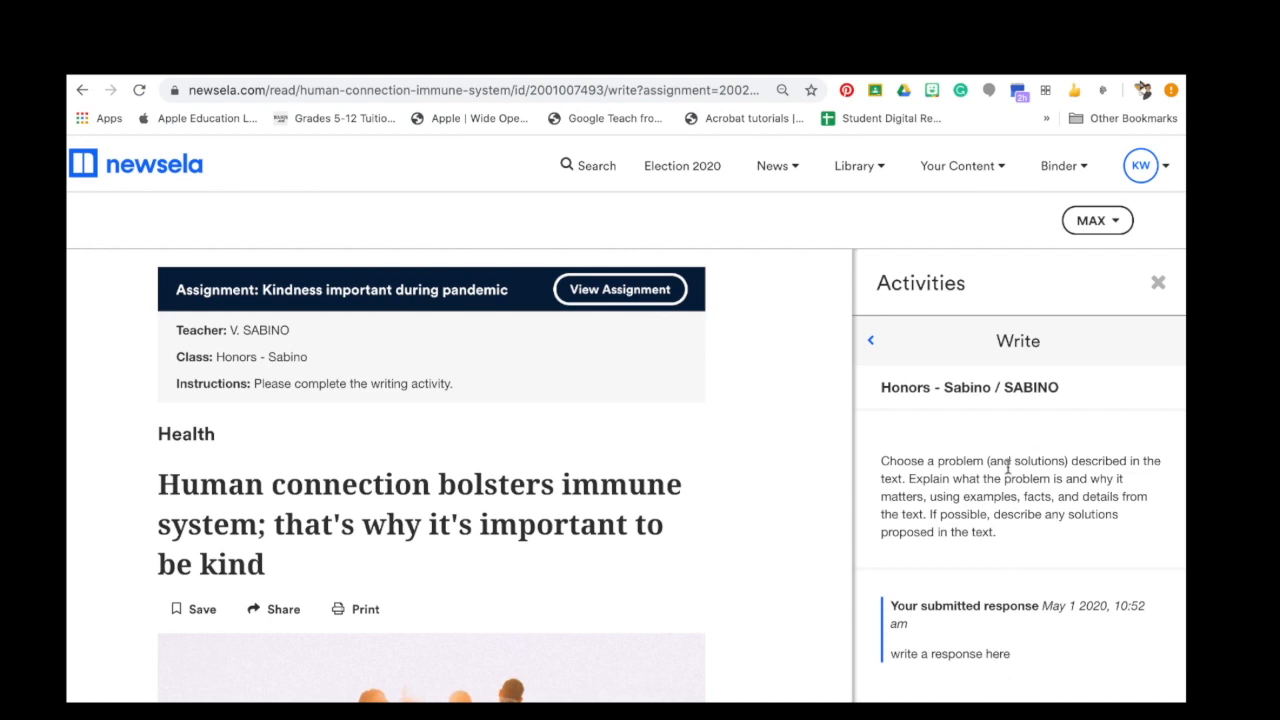
click(1158, 284)
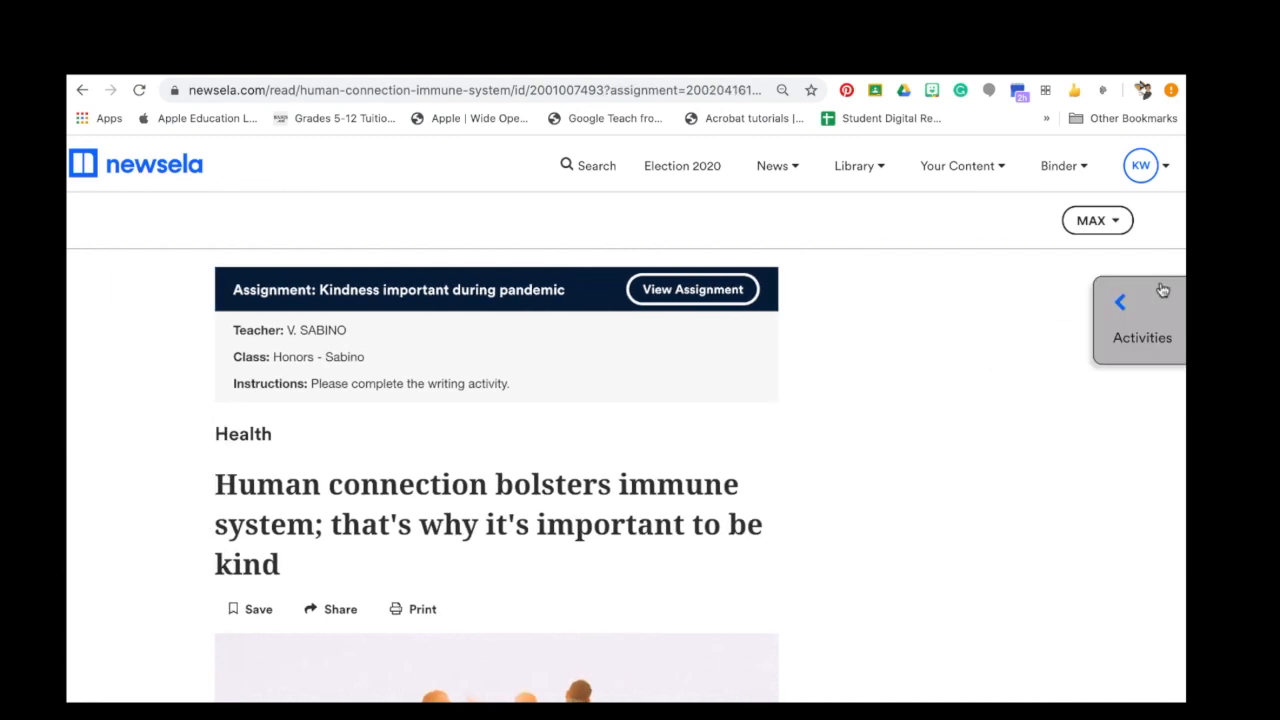
click(1112, 309)
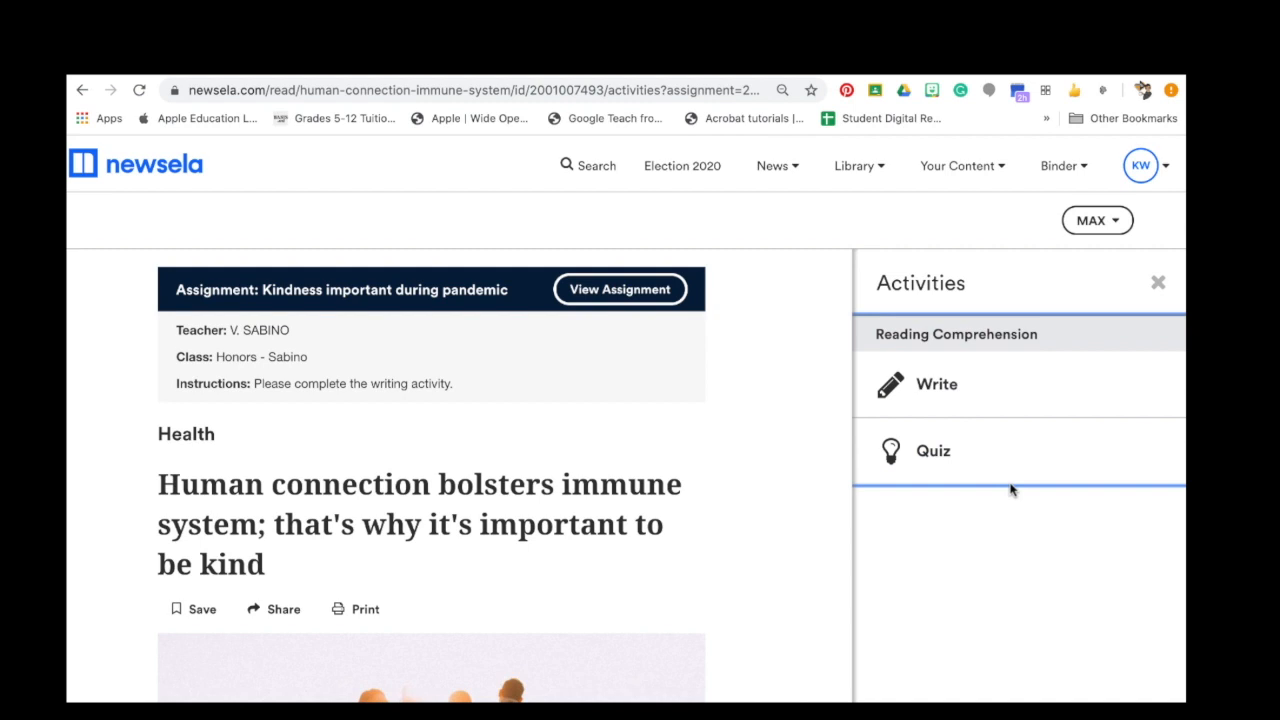
click(660, 290)
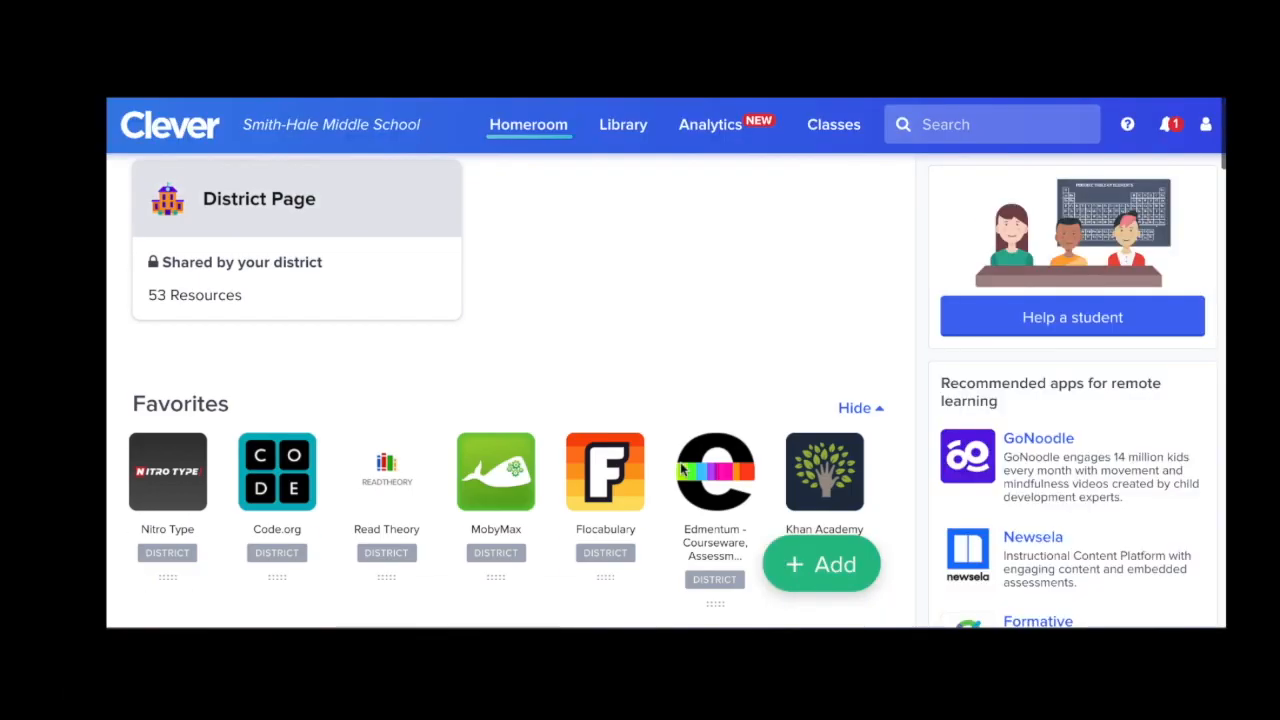
Scroll the Clever Homeroom down to Social Studies and launch the Newsela app.
scroll(680, 466, down, 8)
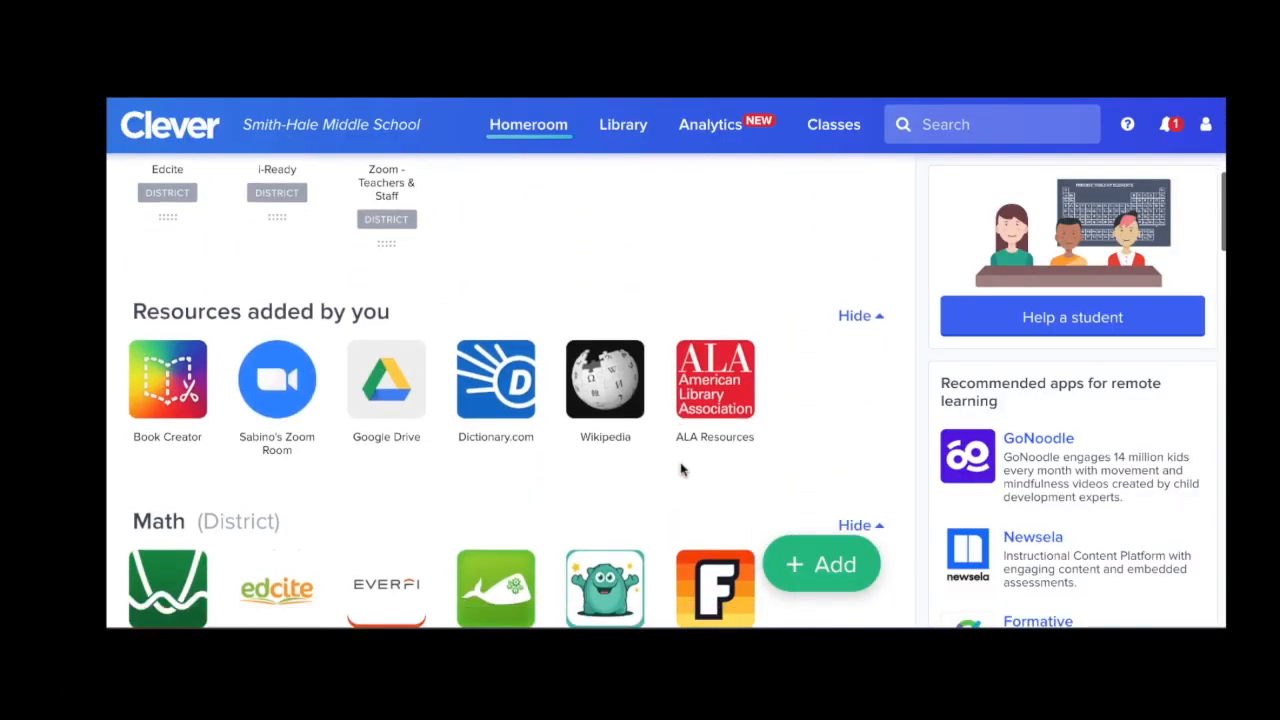
scroll(680, 466, down, 6)
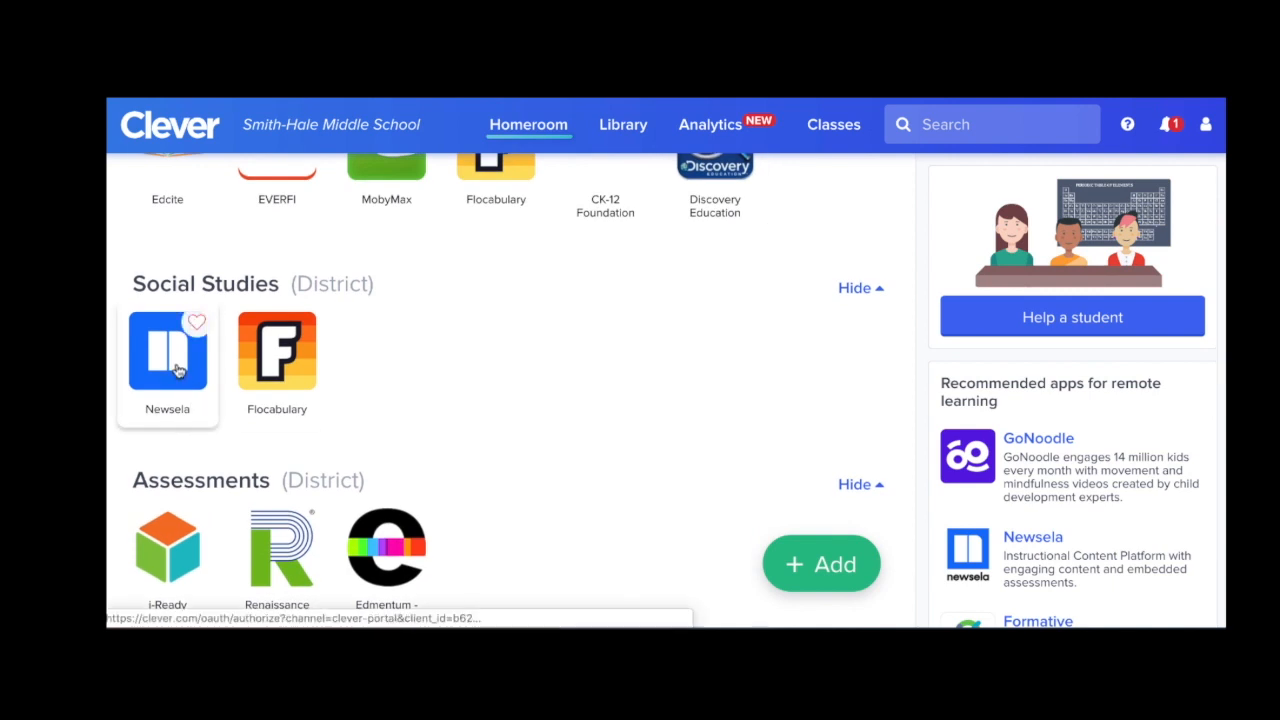
click(178, 370)
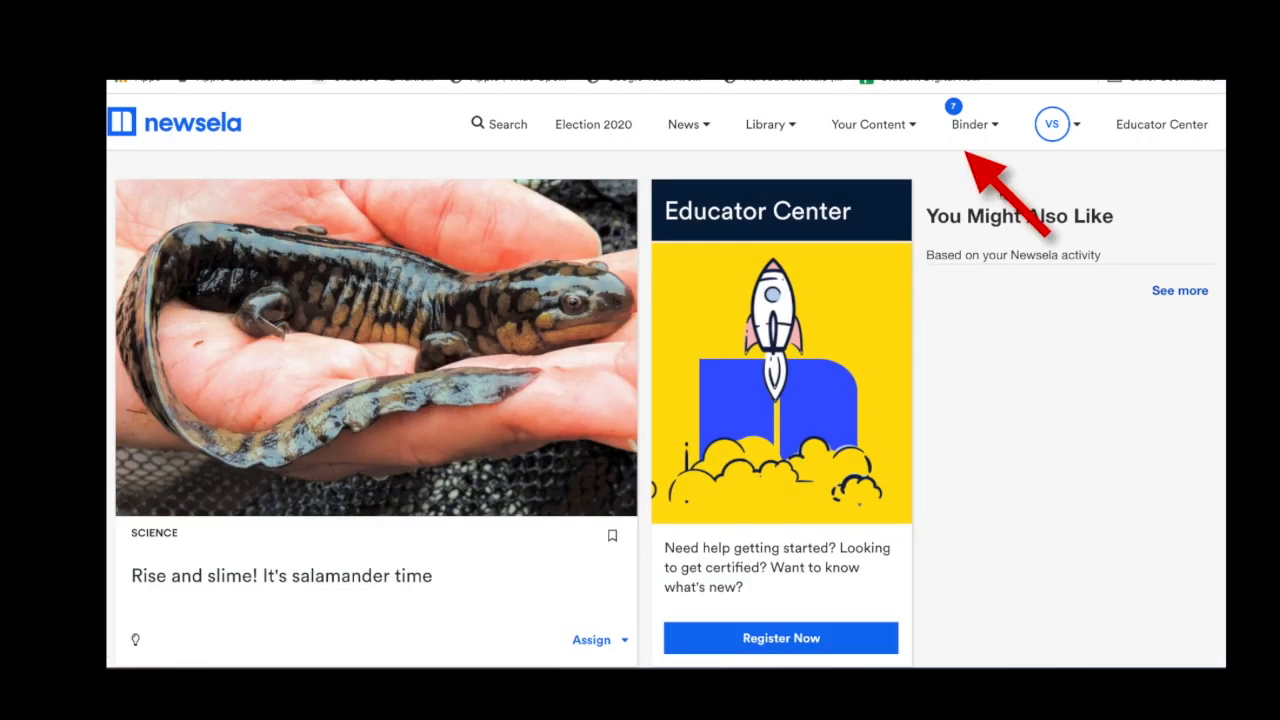
Open the Honors class's Kindness important during pandemic assignment in Binder and view its Students results.
click(1002, 120)
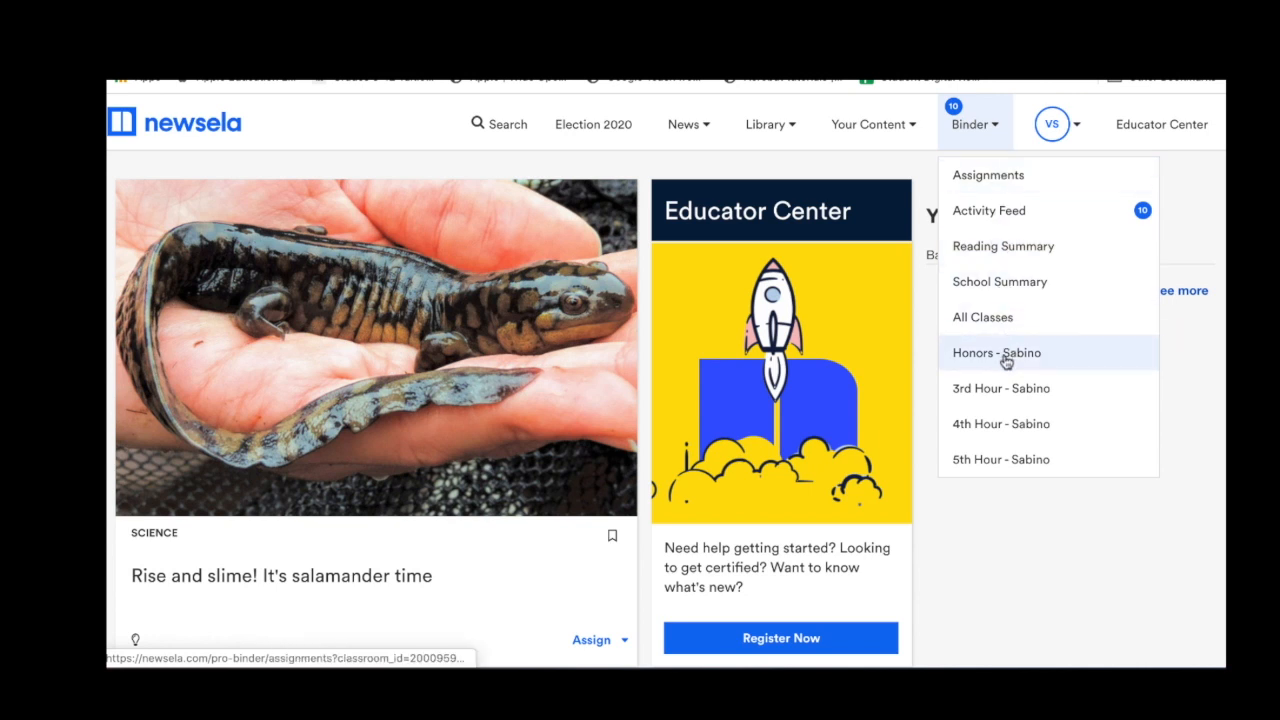
click(1006, 362)
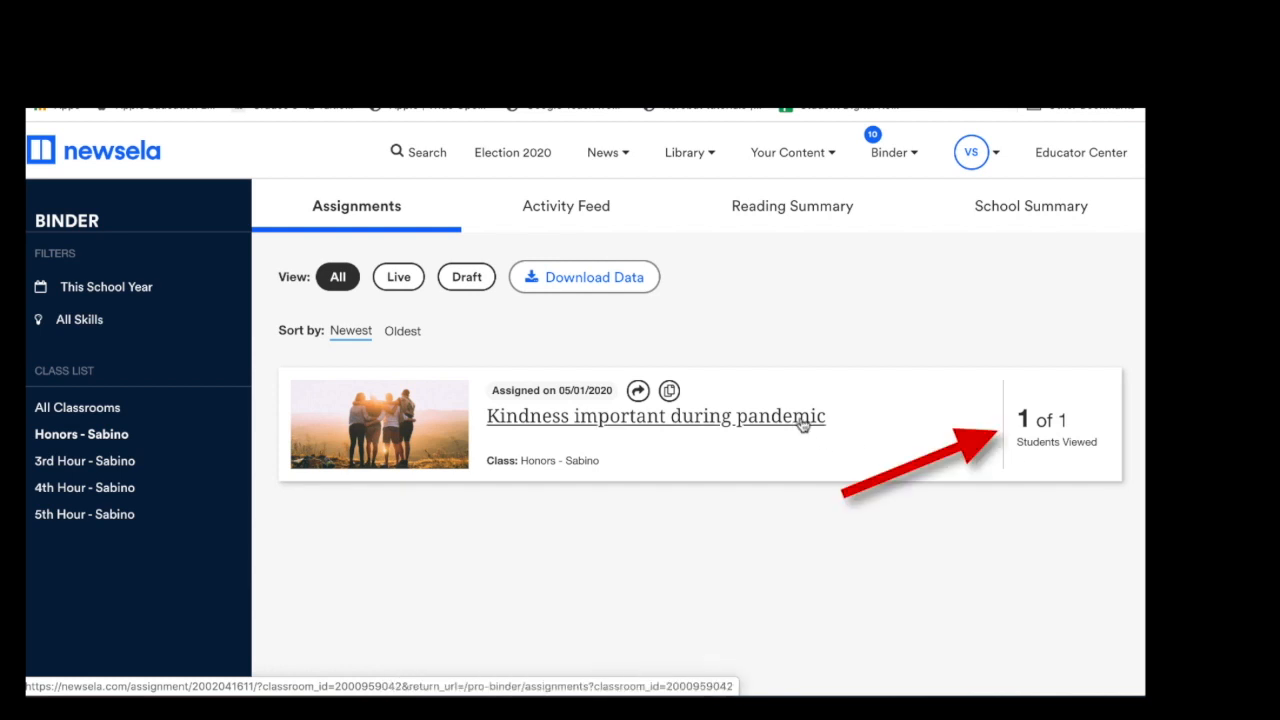
click(747, 420)
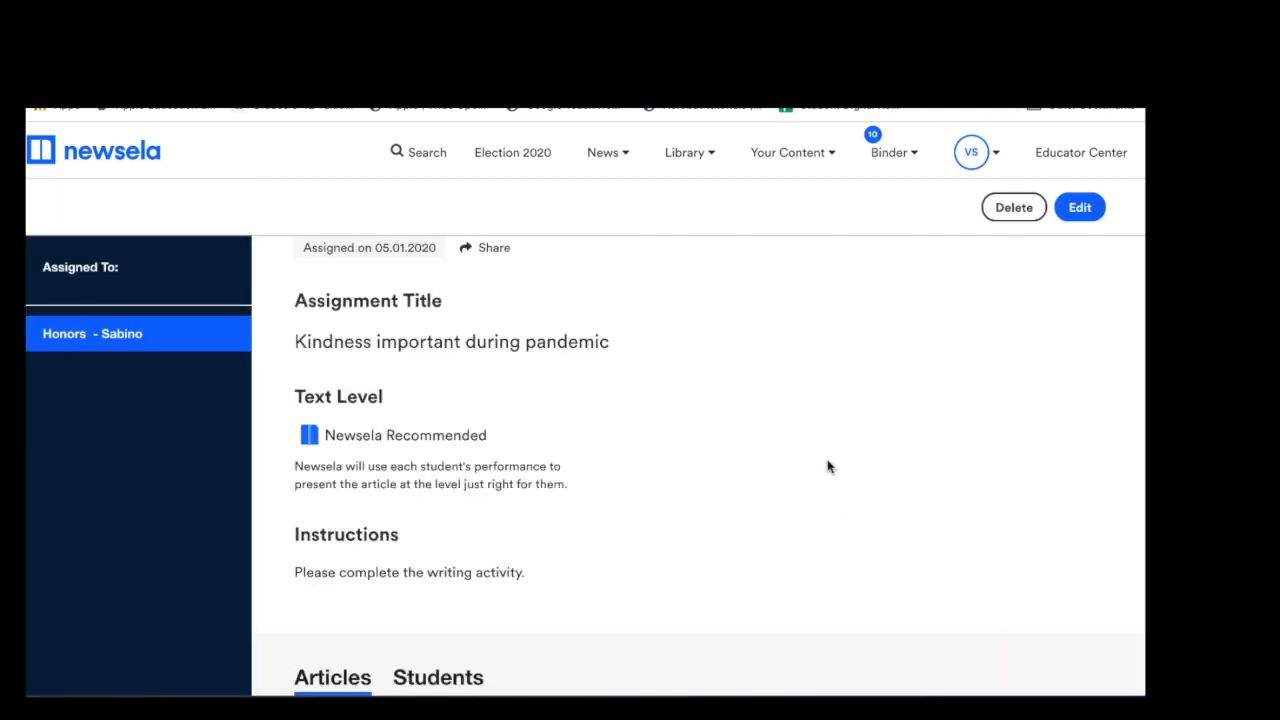
scroll(829, 460, down, 5)
scroll(828, 460, down, 2)
scroll(828, 460, up, 1)
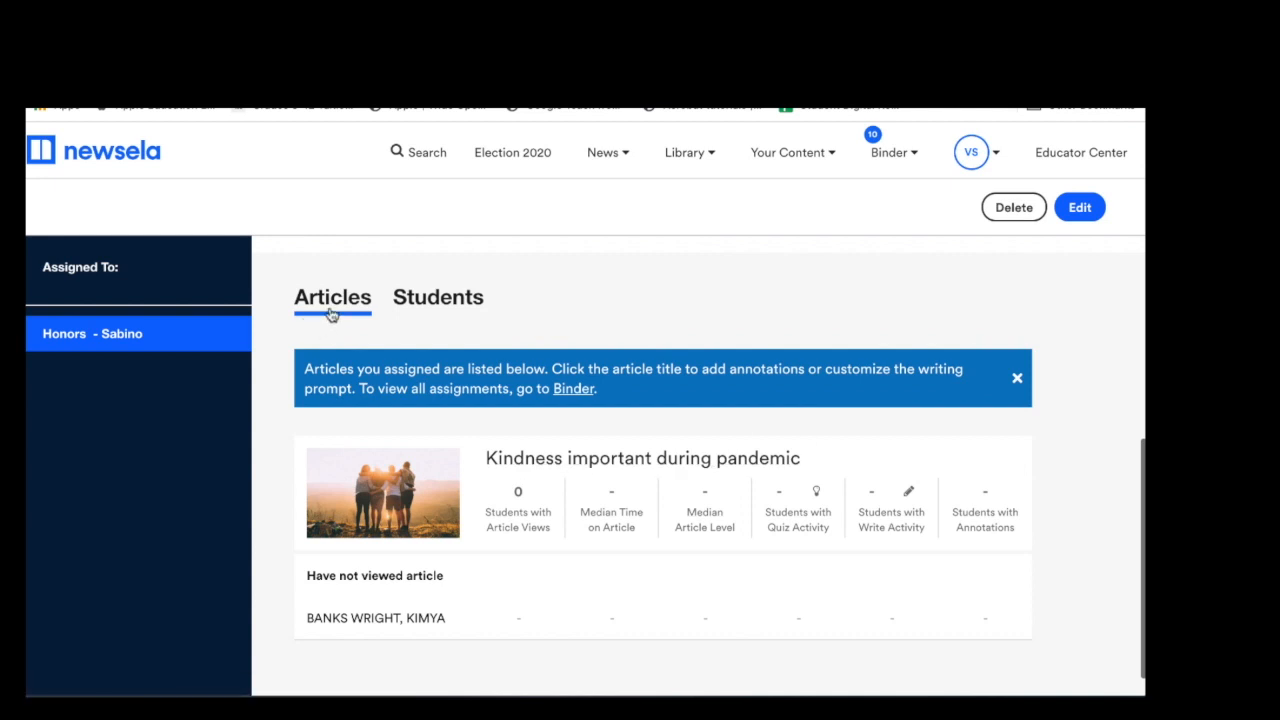
click(445, 302)
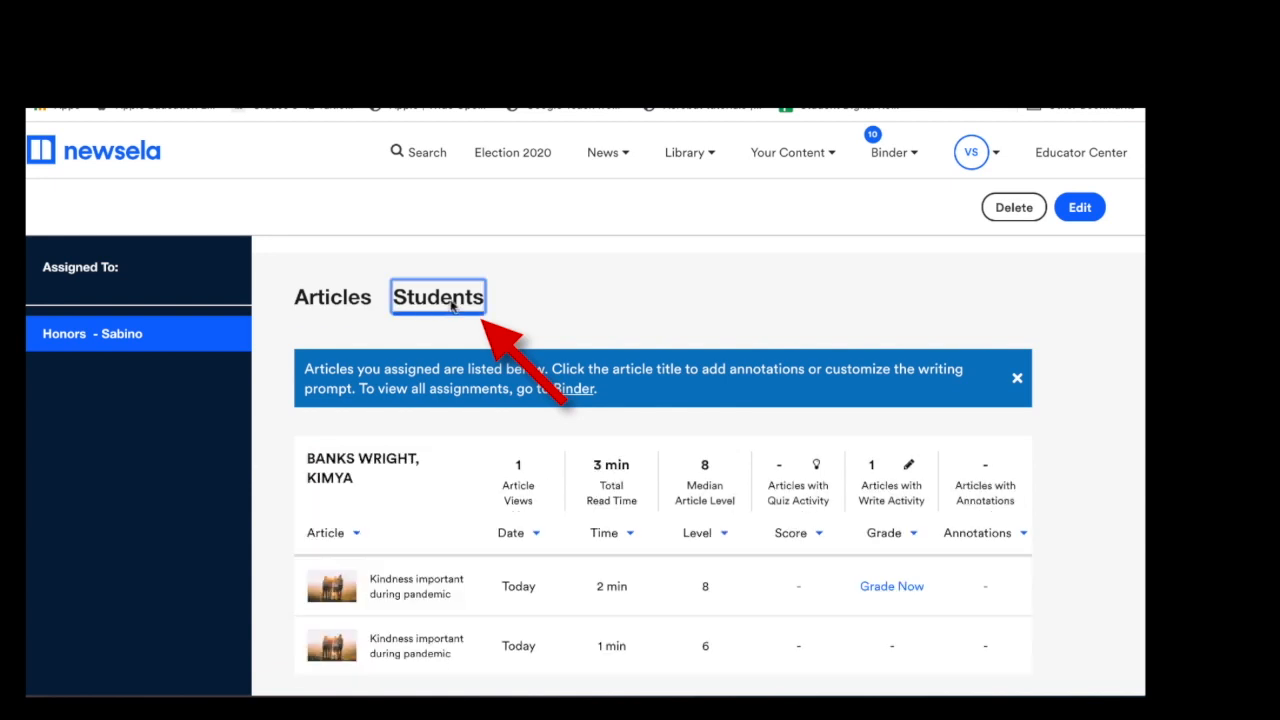
scroll(730, 306, down, 1)
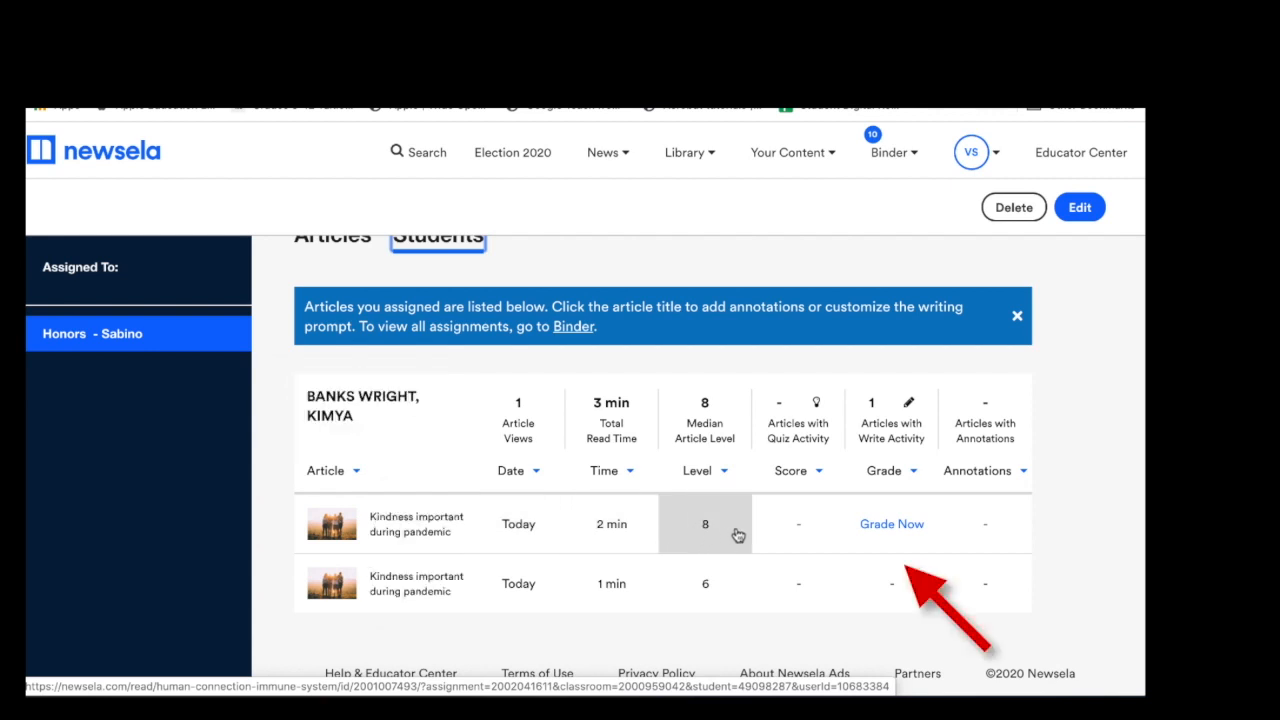
Review the student's writing response, give it a score of 1, and return it for revision.
click(910, 530)
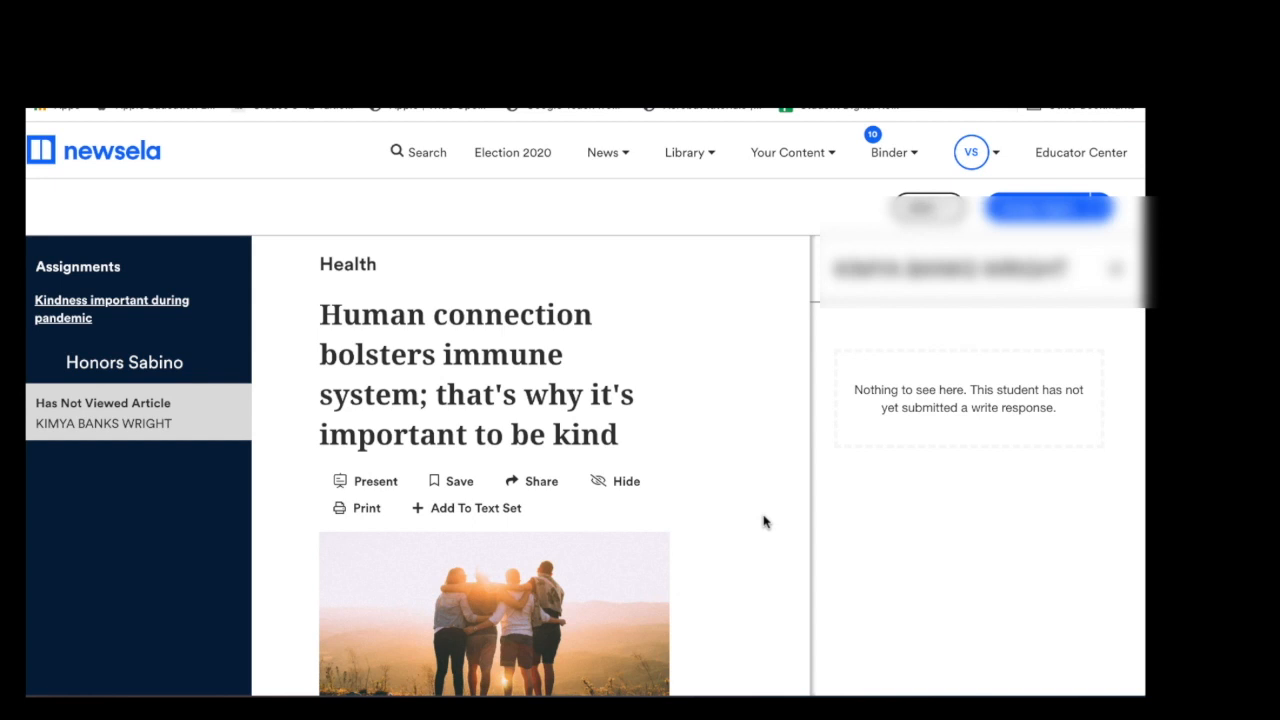
scroll(763, 521, down, 5)
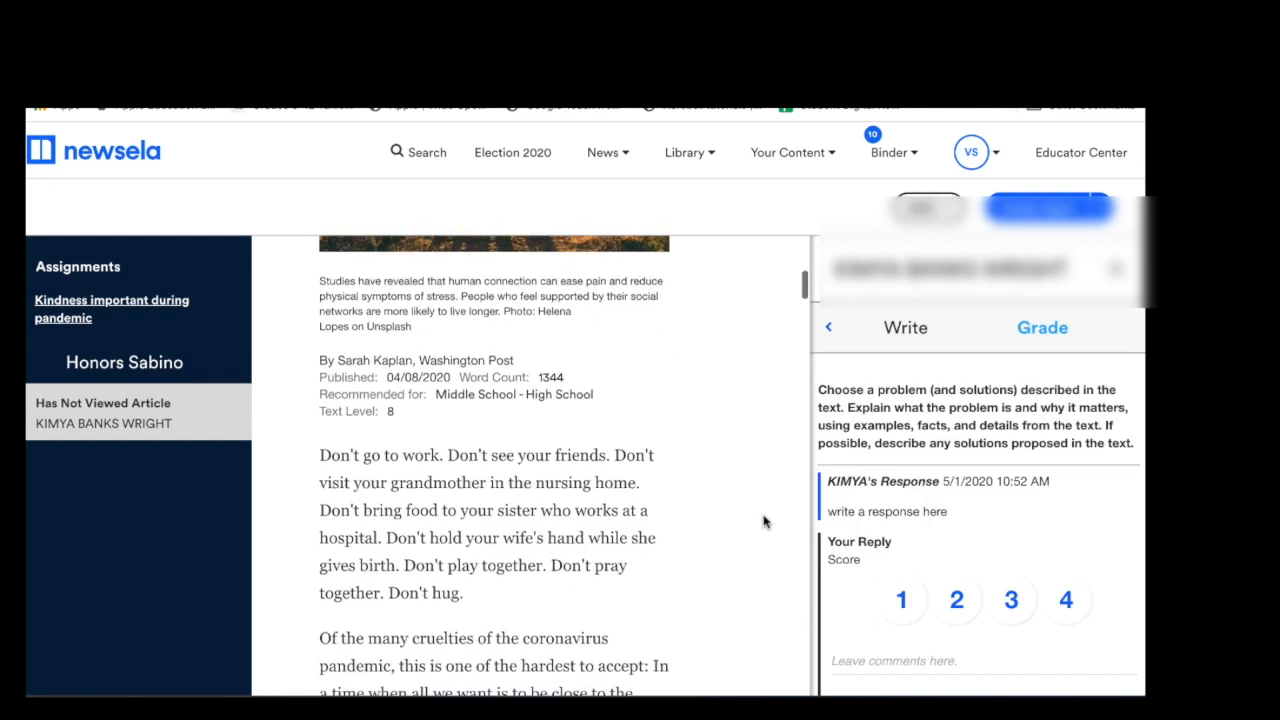
scroll(766, 517, up, 5)
scroll(1047, 516, down, 1)
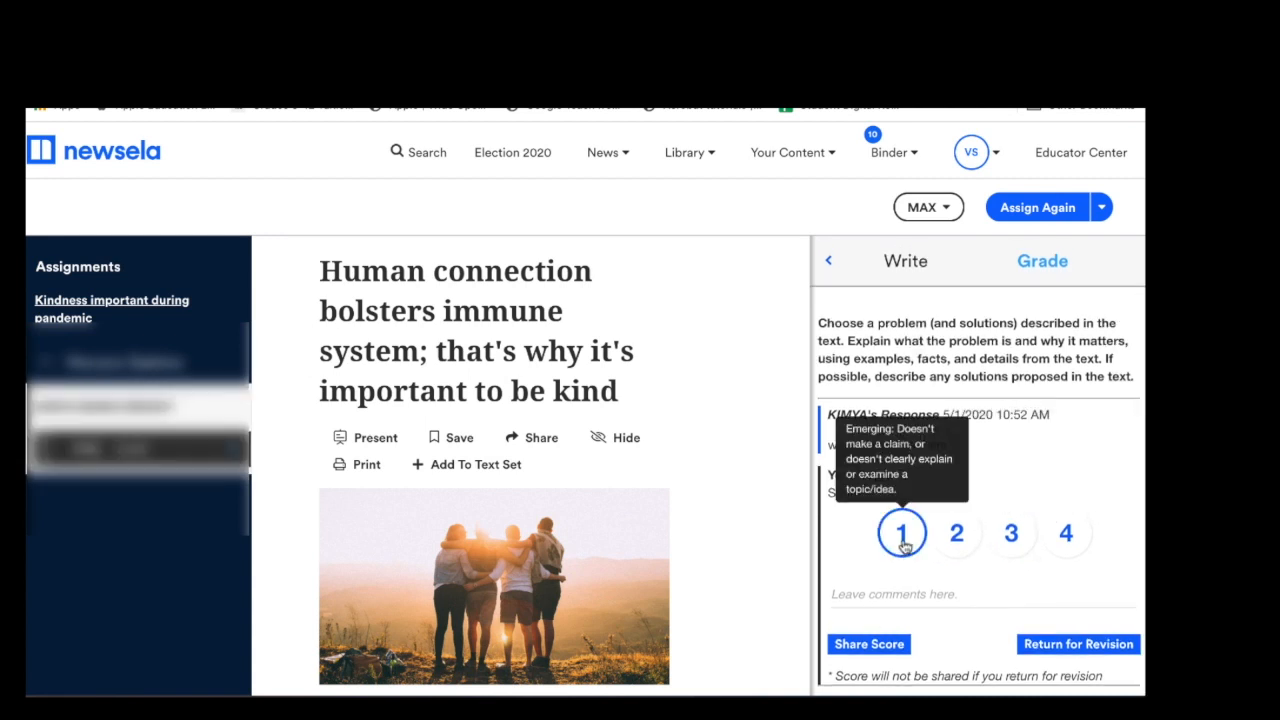
click(1079, 648)
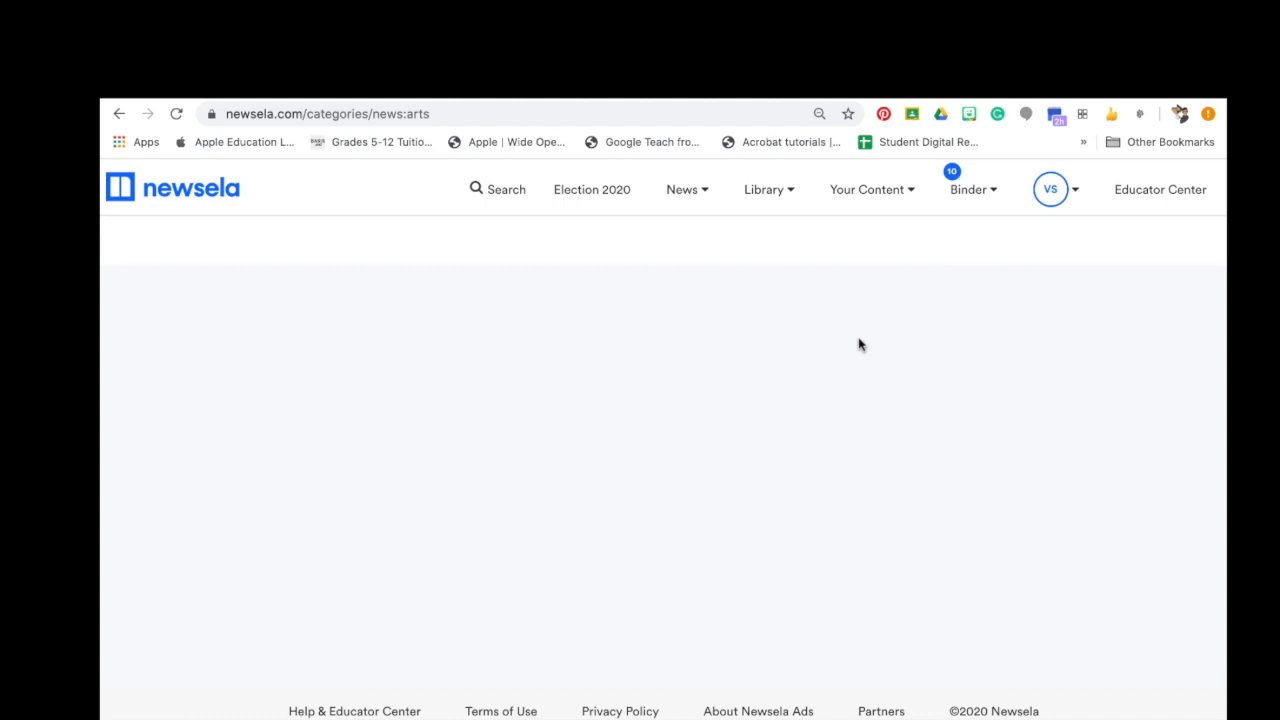
Go to the Educator Center site and scroll down to the Getting Started with Newsela tutorials.
click(1168, 204)
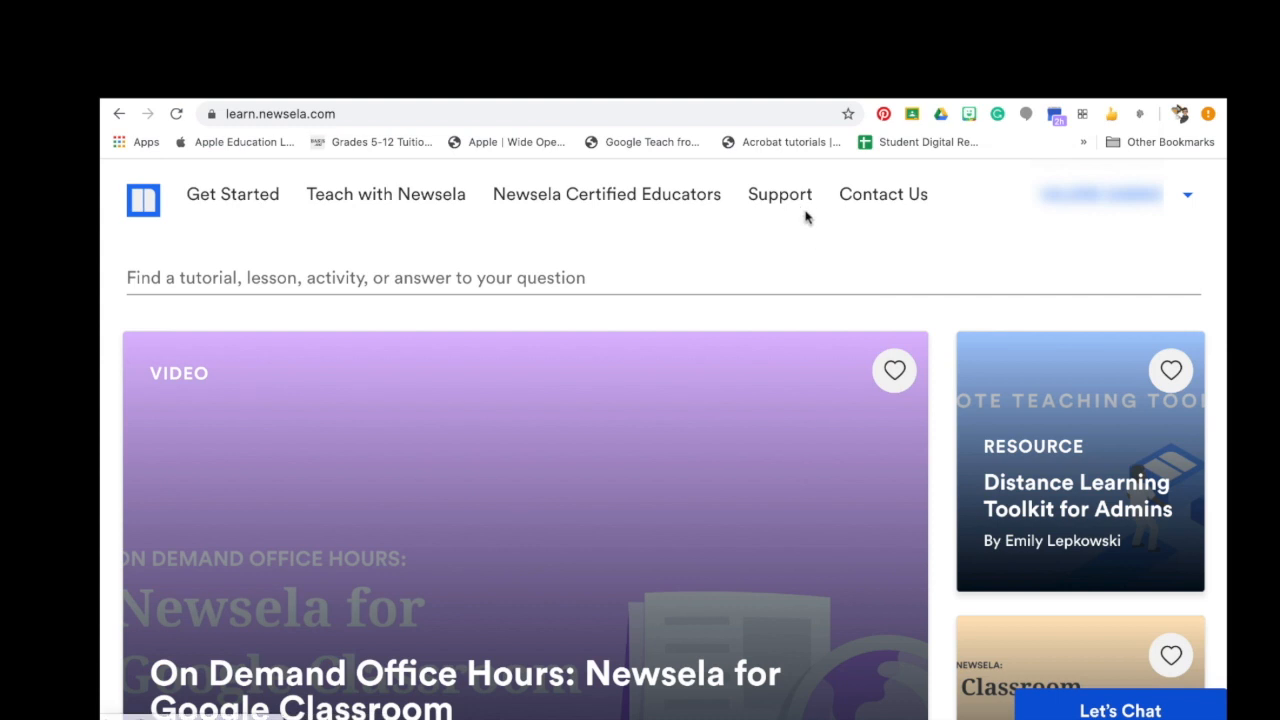
scroll(931, 302, down, 3)
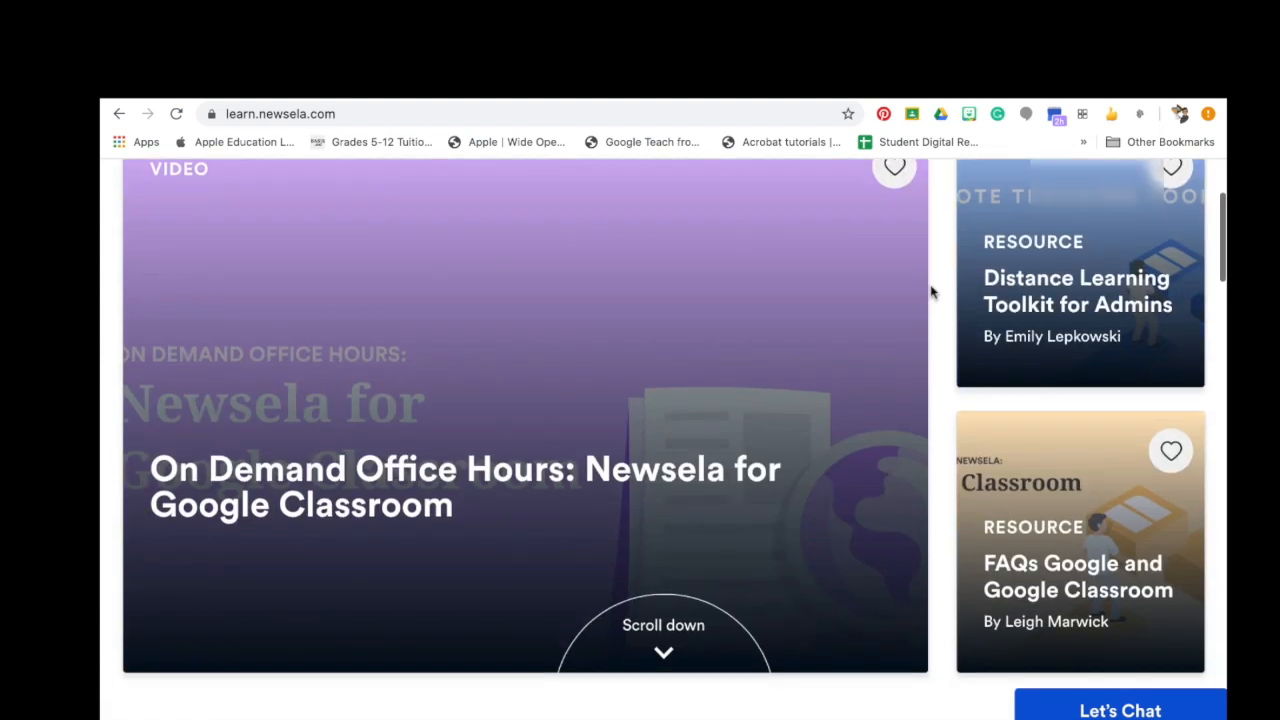
scroll(933, 280, down, 2)
scroll(937, 263, down, 2)
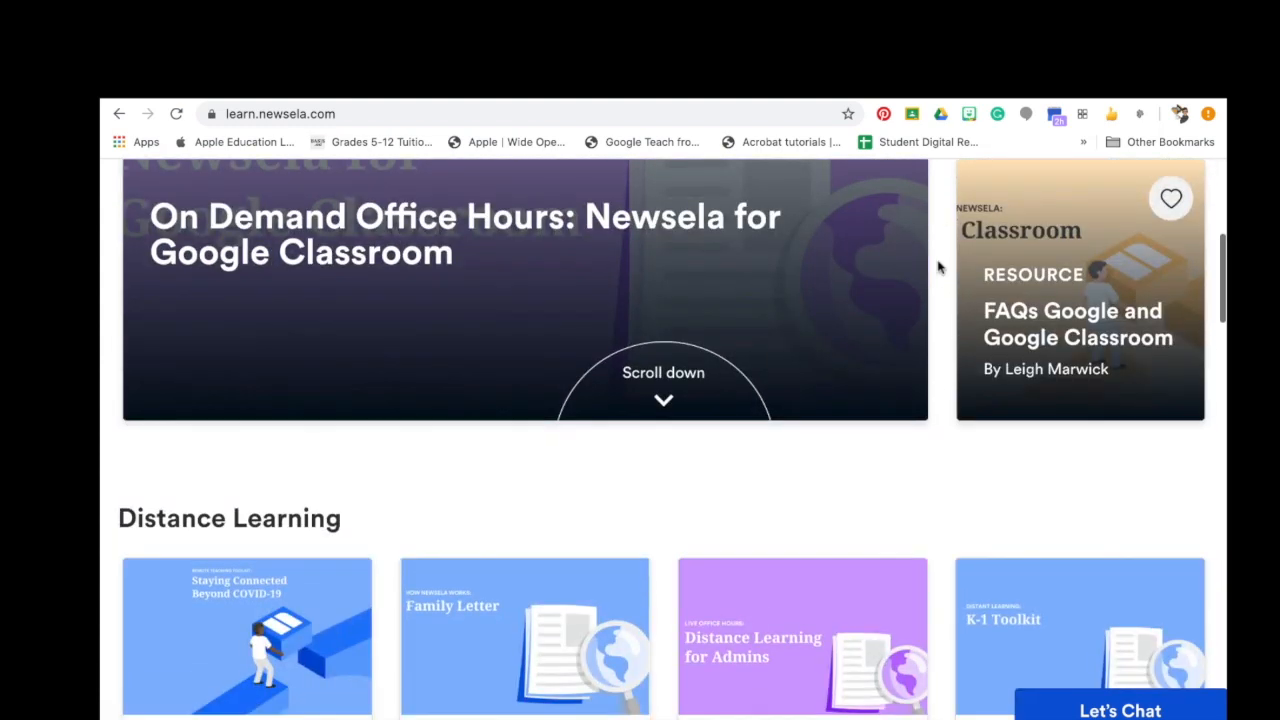
scroll(865, 692, down, 8)
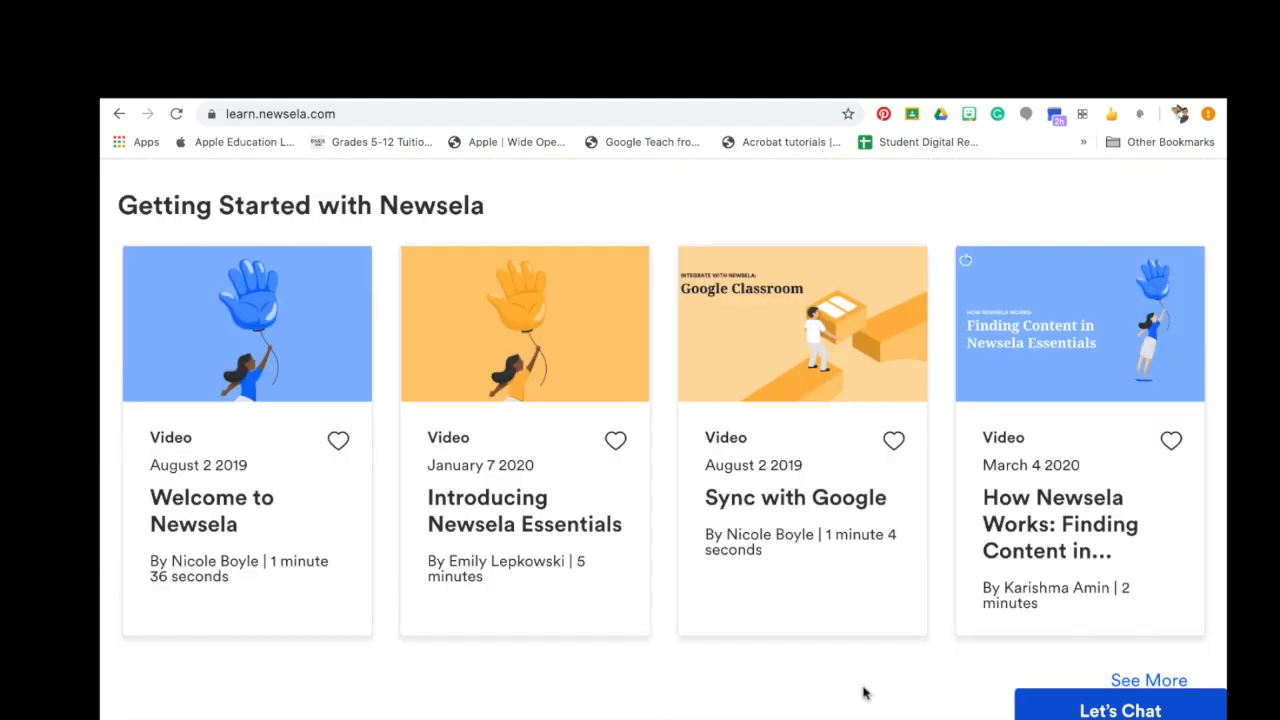